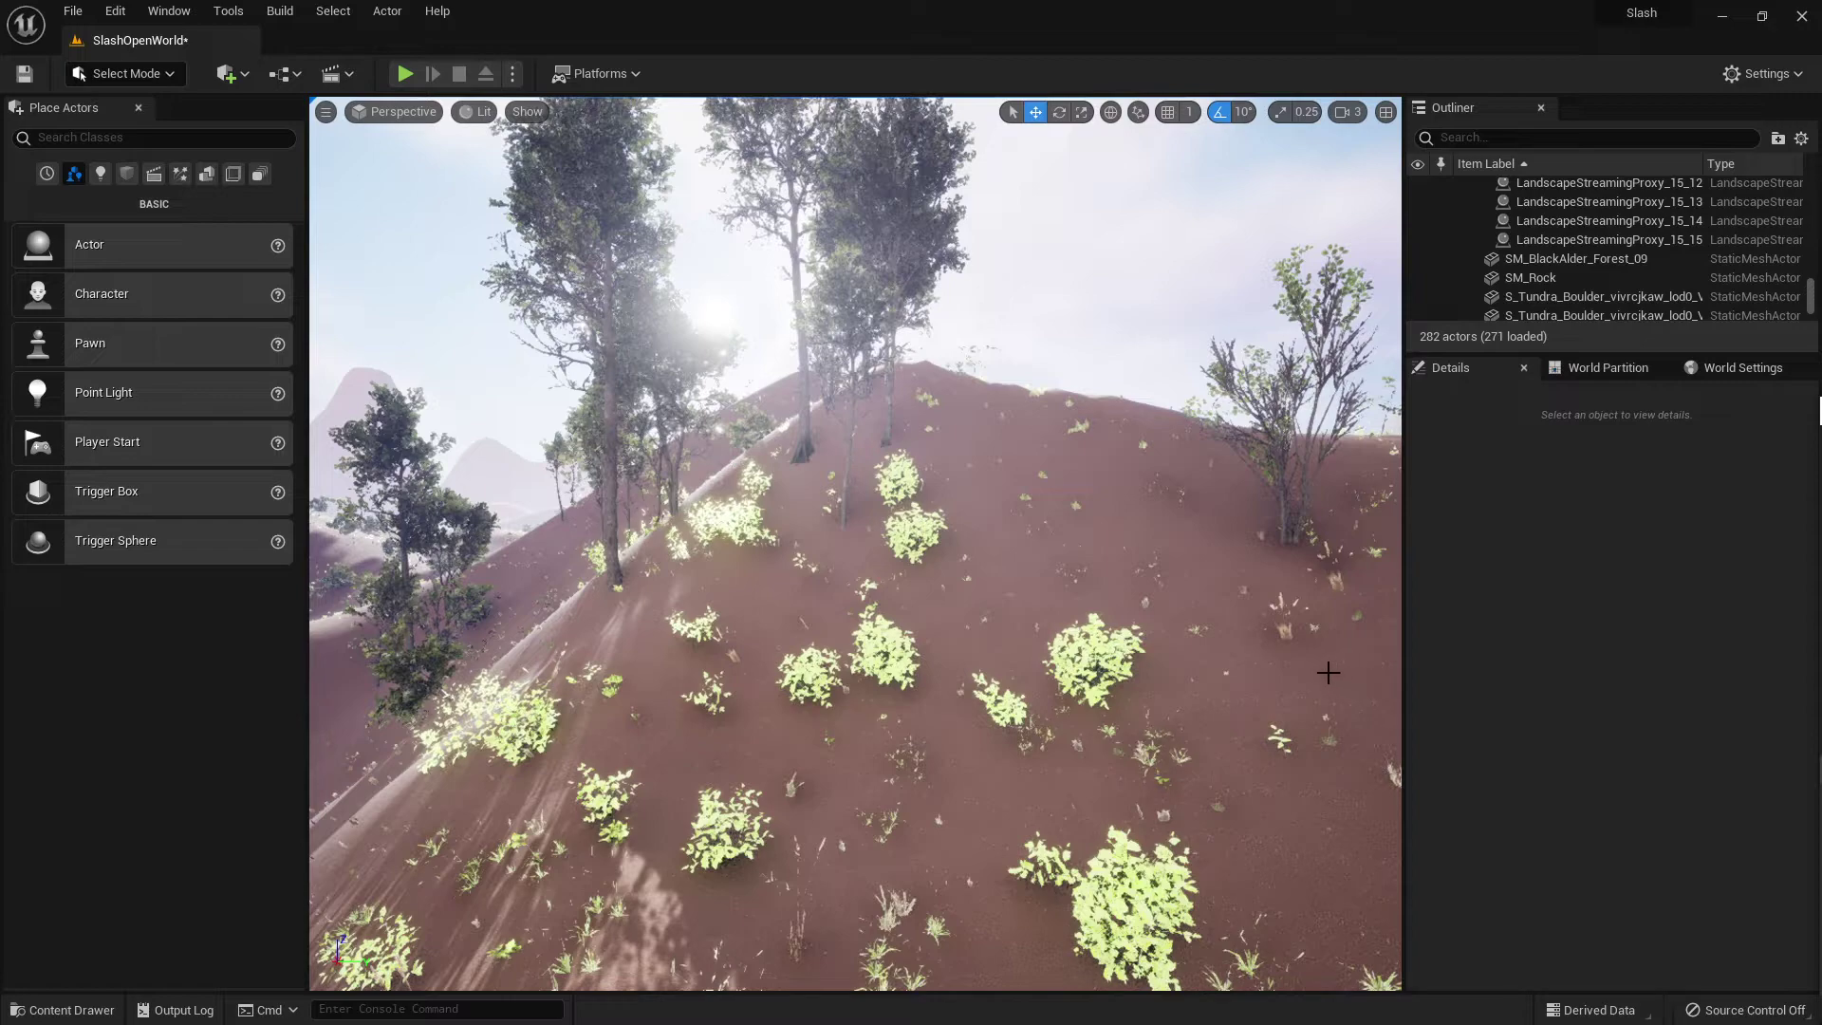
# Step: Fly around the hillside to examine the trees, bushes and grass scattered over the landscape and the sky above
pyautogui.moveTo(1163, 639); pyautogui.dragTo(817, 649, button='right')
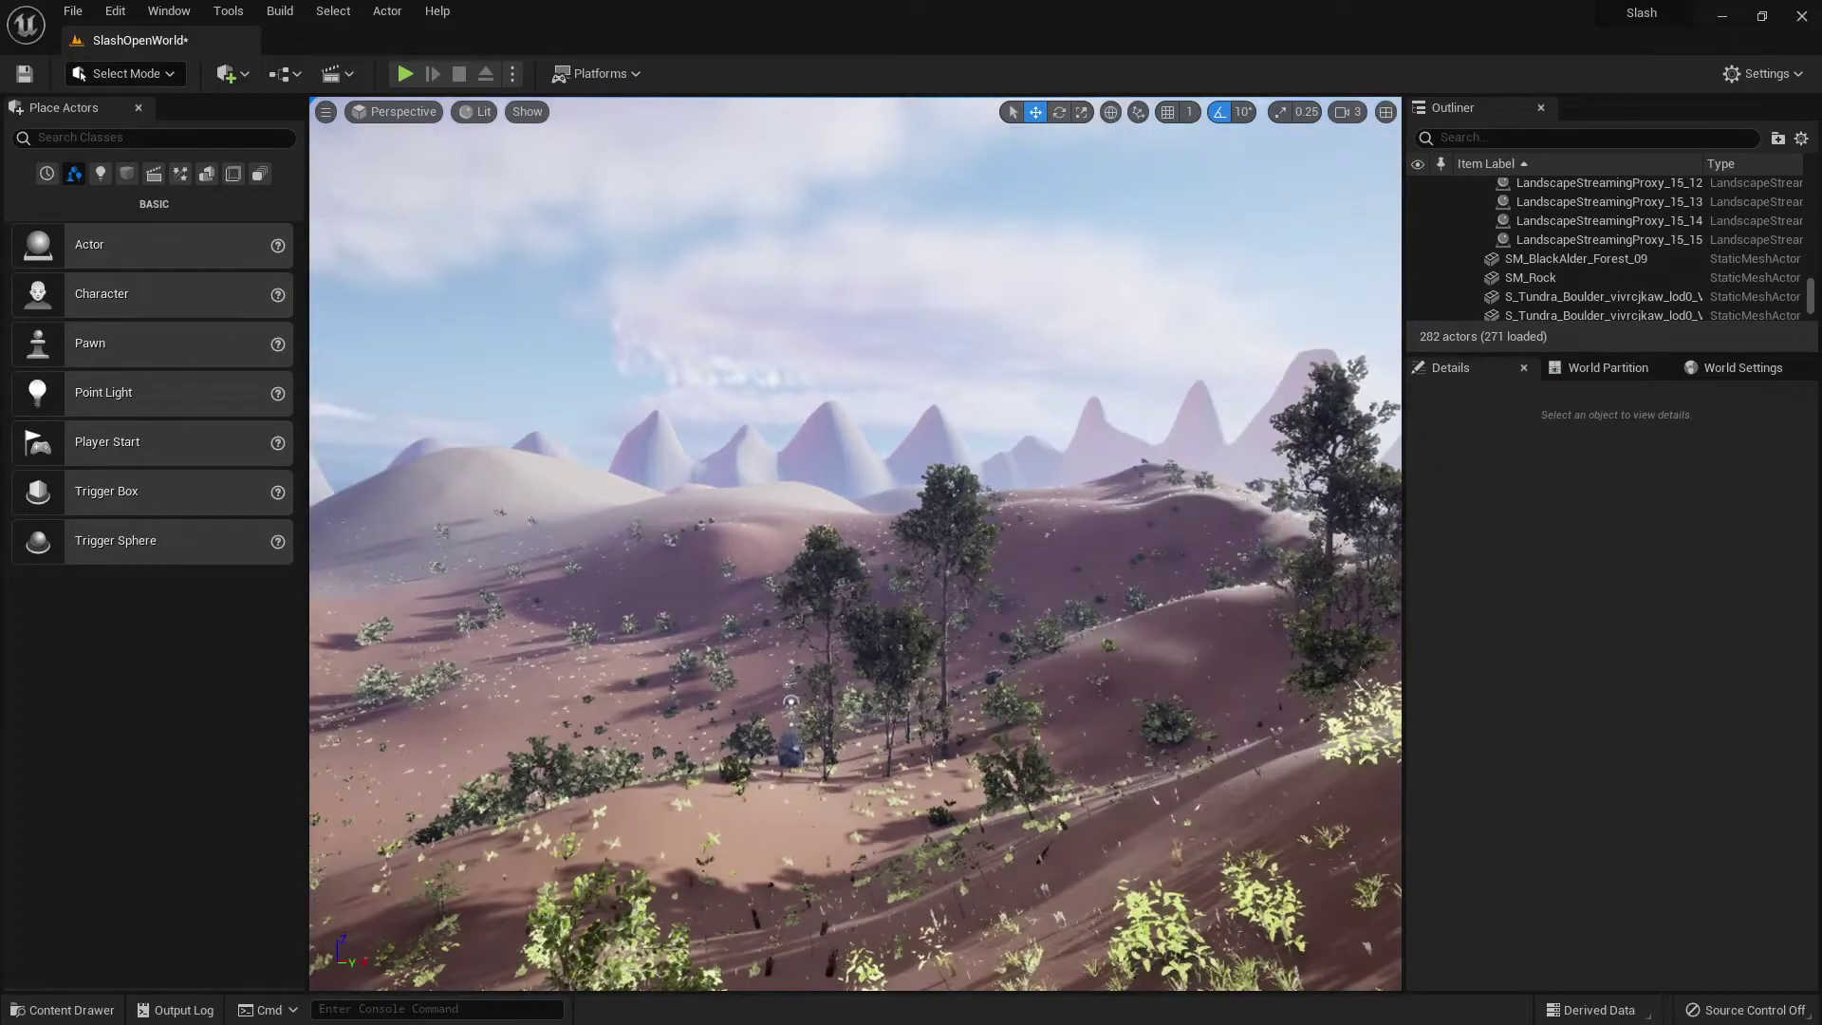
pyautogui.moveTo(1006, 617); pyautogui.dragTo(1195, 617, button='right')
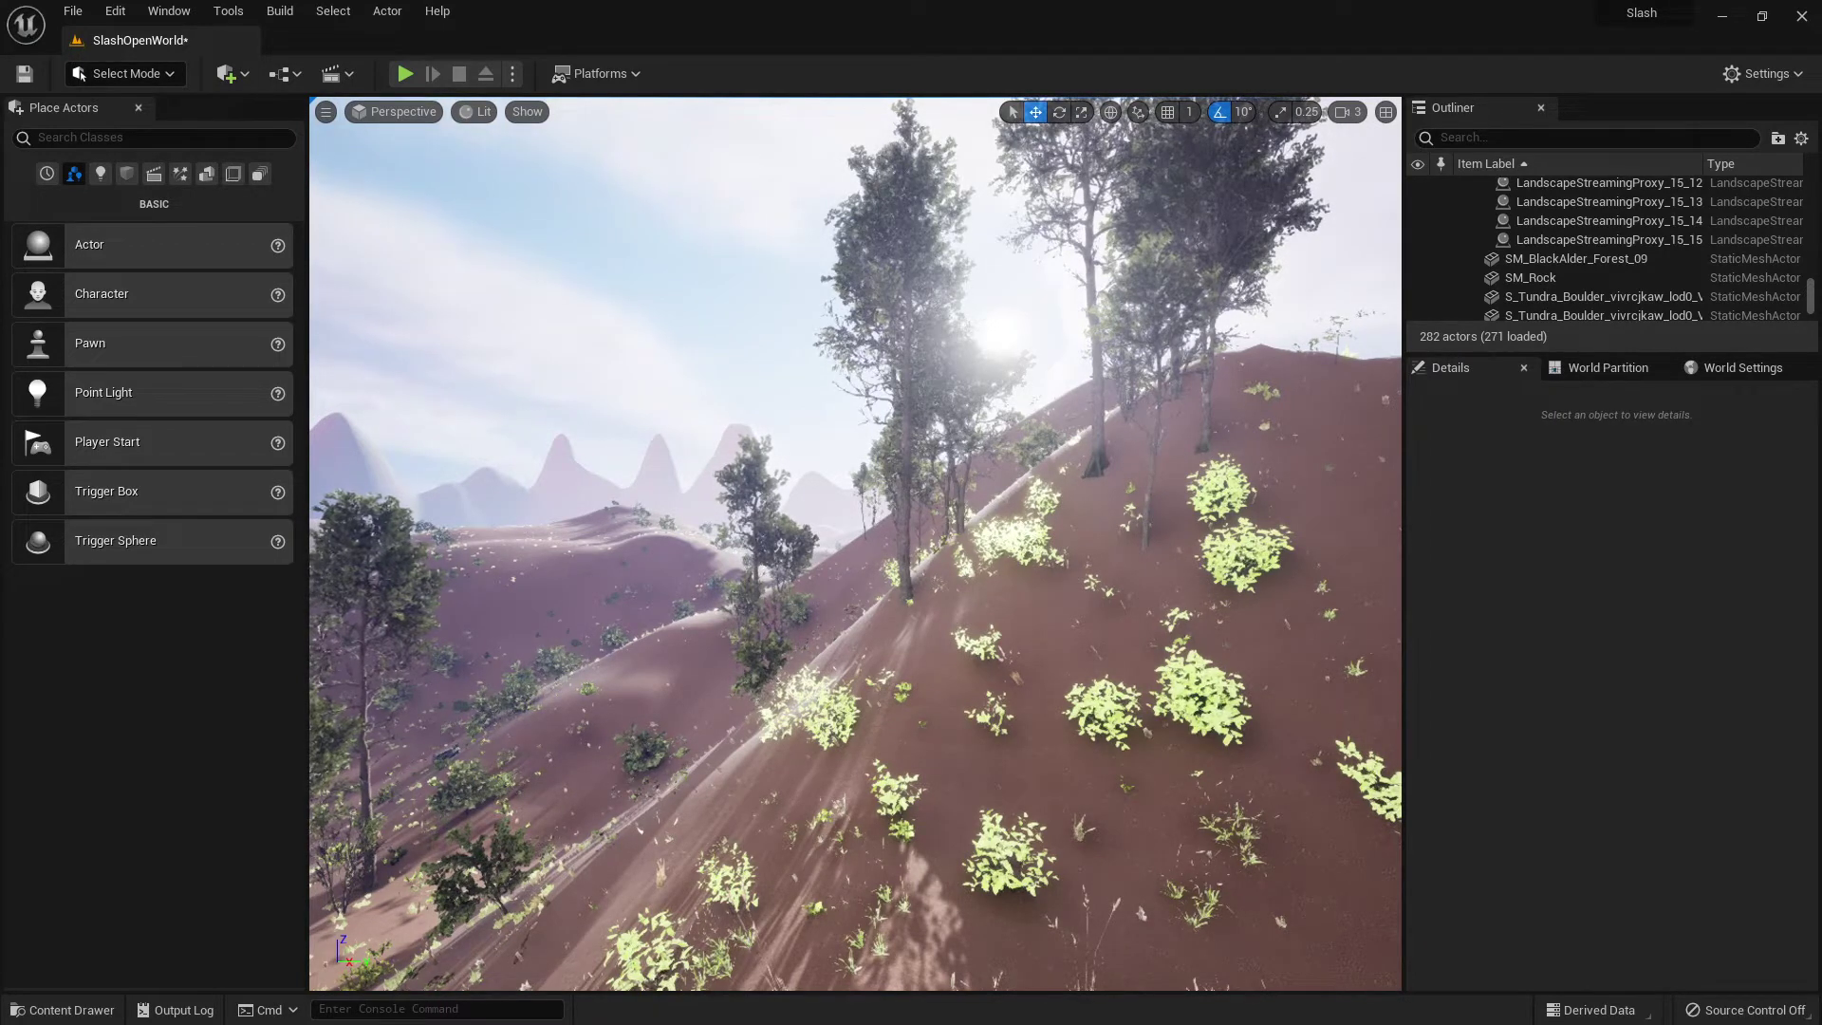
pyautogui.moveTo(855, 542); pyautogui.dragTo(787, 469, button='right')
pyautogui.press('w')
pyautogui.moveTo(855, 543); pyautogui.dragTo(503, 522, button='right')
pyautogui.press('w')
pyautogui.press('a')
pyautogui.press('w')
pyautogui.press('a')
pyautogui.press('a')
pyautogui.press('w')
pyautogui.press('w')
pyautogui.press('d')
pyautogui.press('w')
pyautogui.press('s')
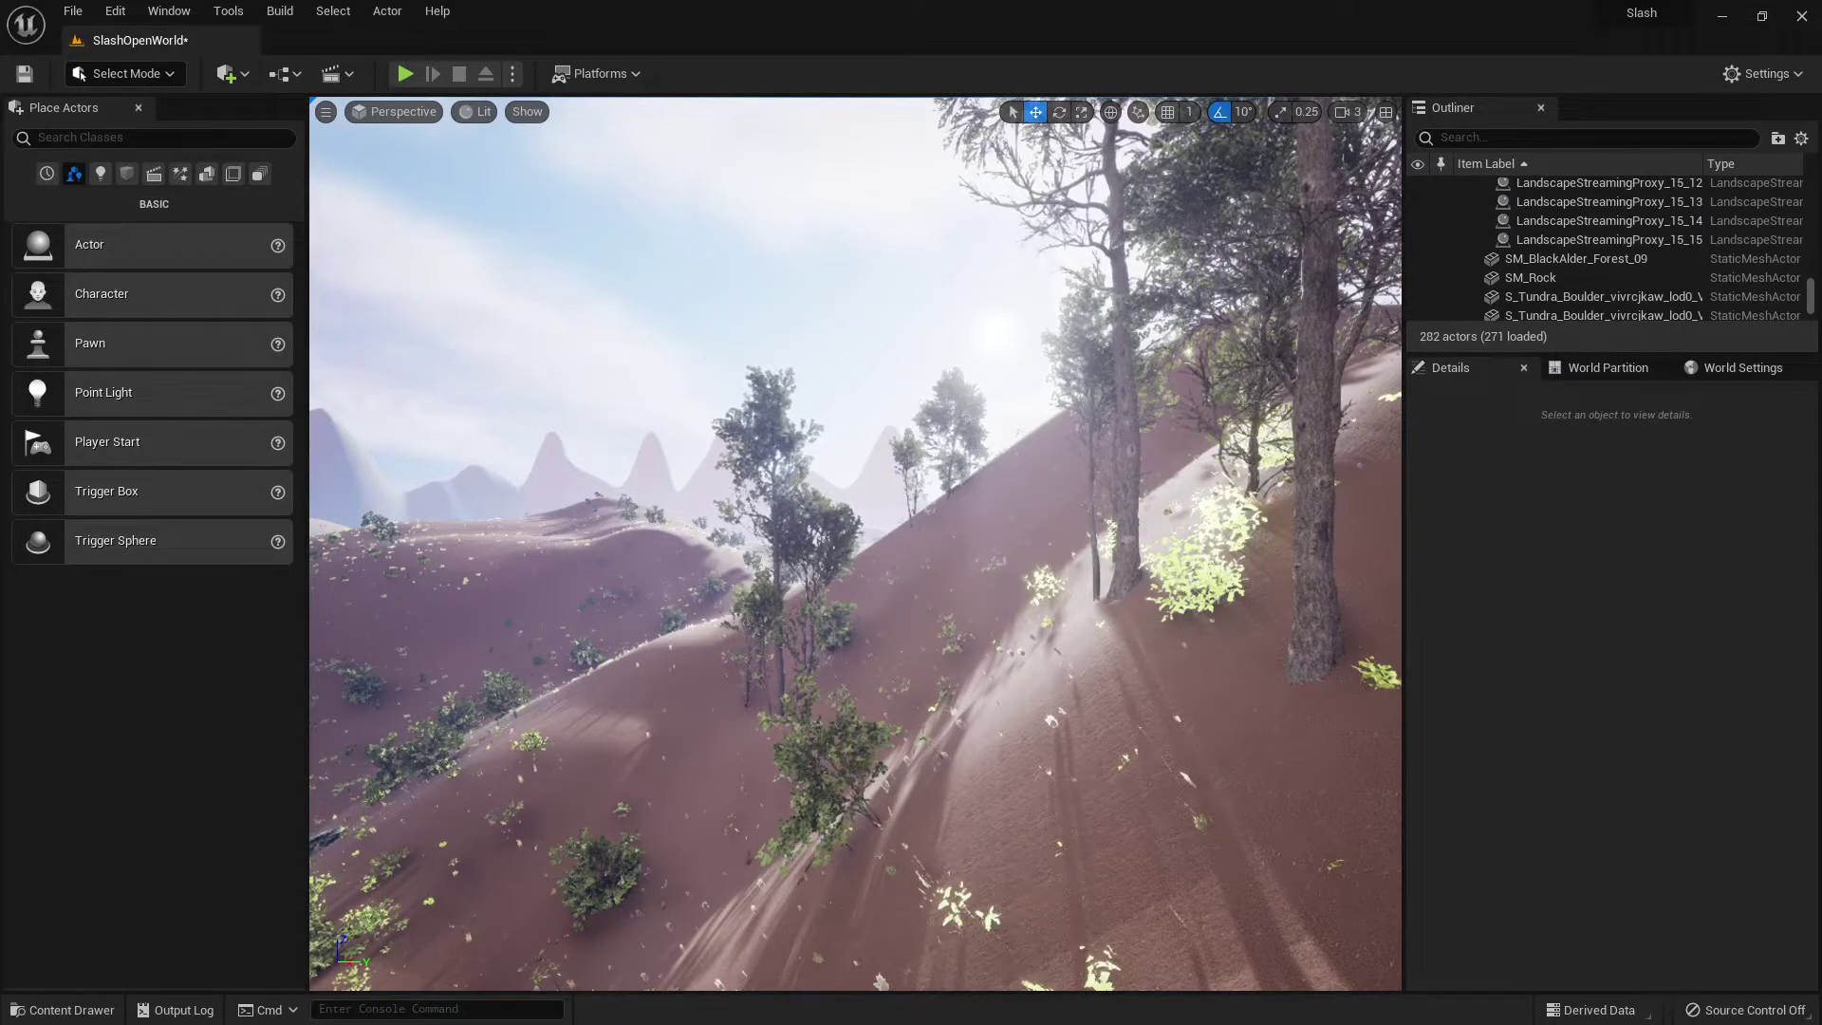
pyautogui.moveTo(854, 542)
pyautogui.mouseDown(button='right')
pyautogui.moveTo(1024, 527)
pyautogui.moveTo(835, 545)
pyautogui.mouseUp(button='right')
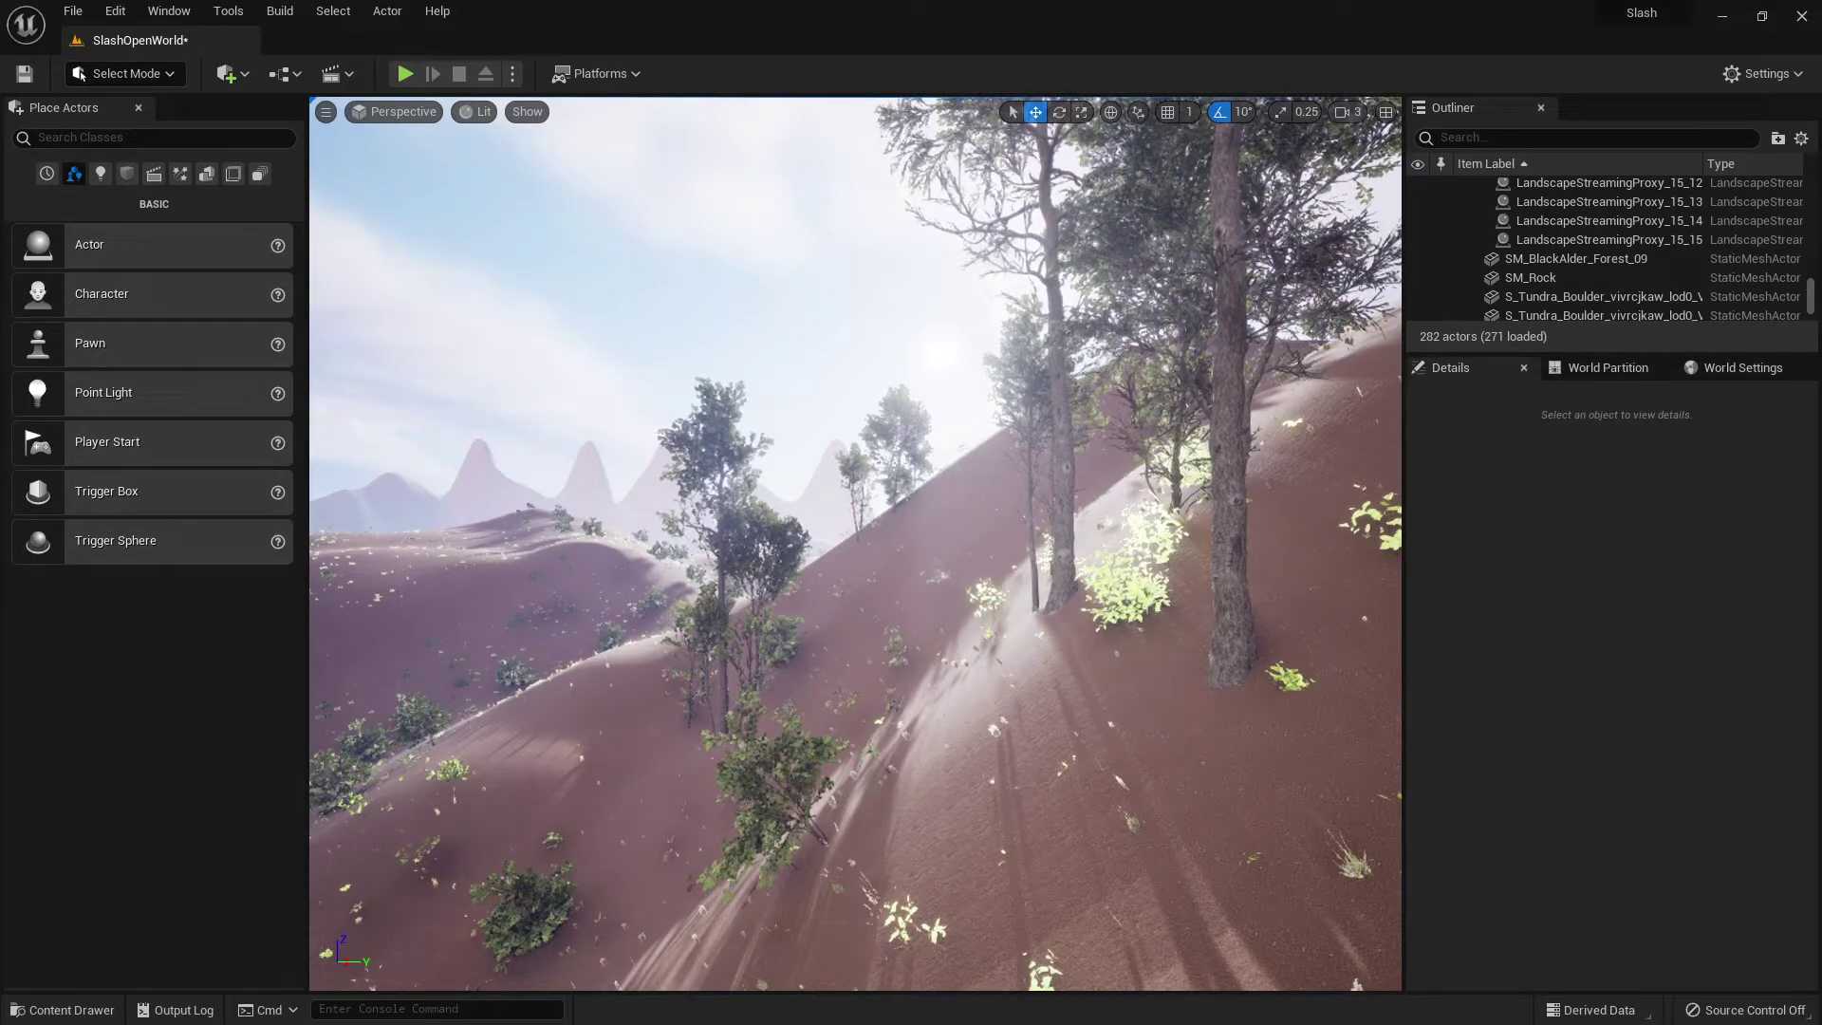
pyautogui.moveTo(855, 542); pyautogui.dragTo(1081, 273, button='right')
pyautogui.press('d')
pyautogui.press('w')
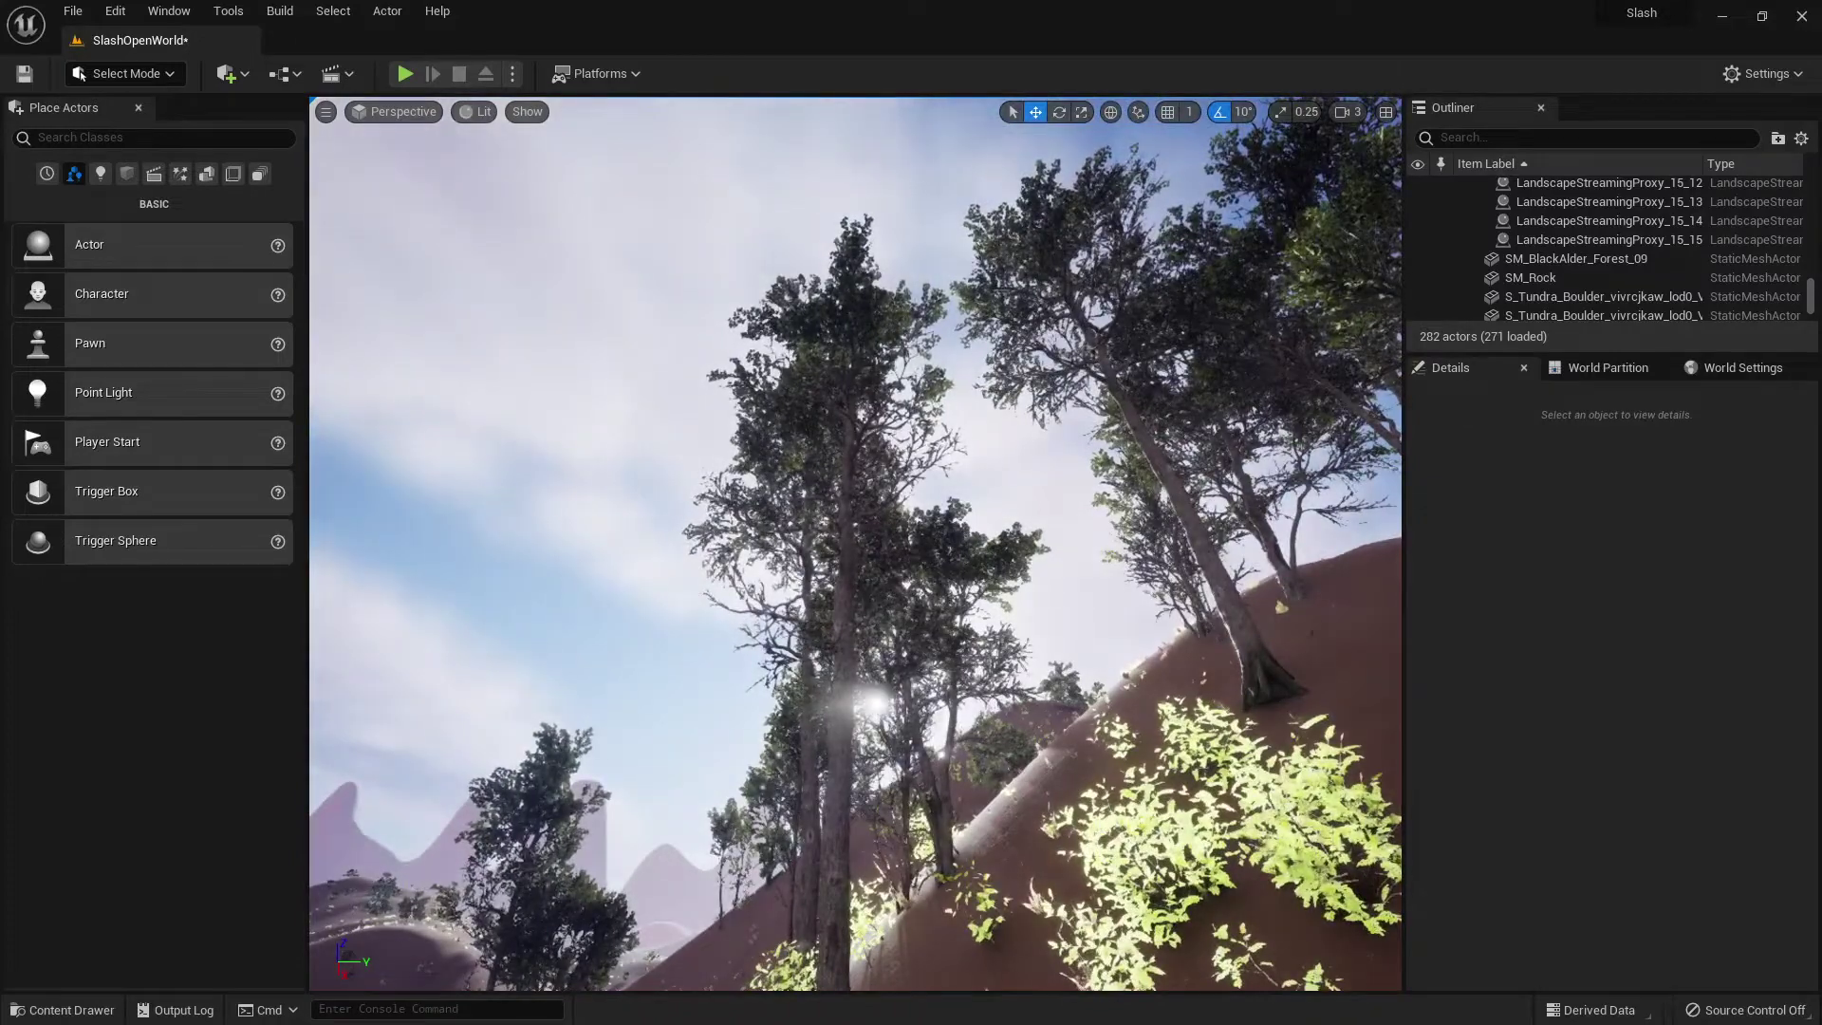
pyautogui.moveTo(1082, 274); pyautogui.dragTo(778, 311, button='right')
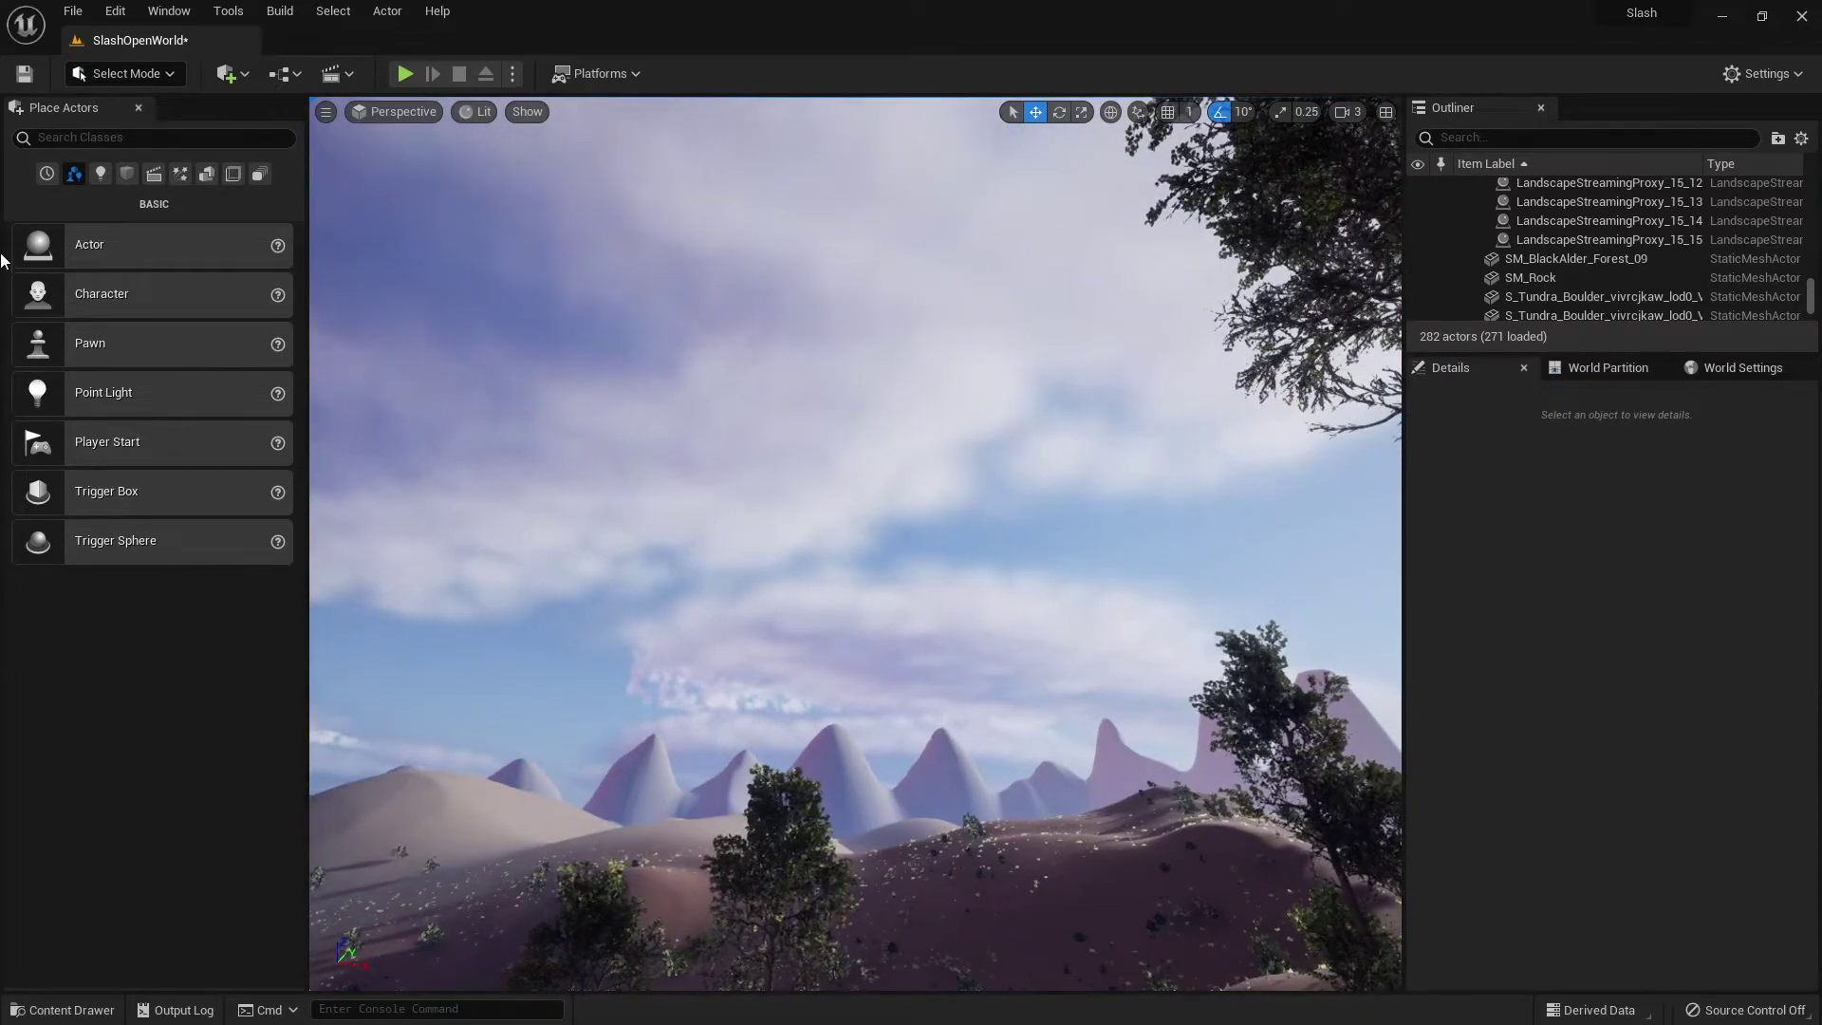
# Step: Search the placeable actors for "volum" and bring the Sky folder's actors into view in the Outliner
pyautogui.click(38, 138)
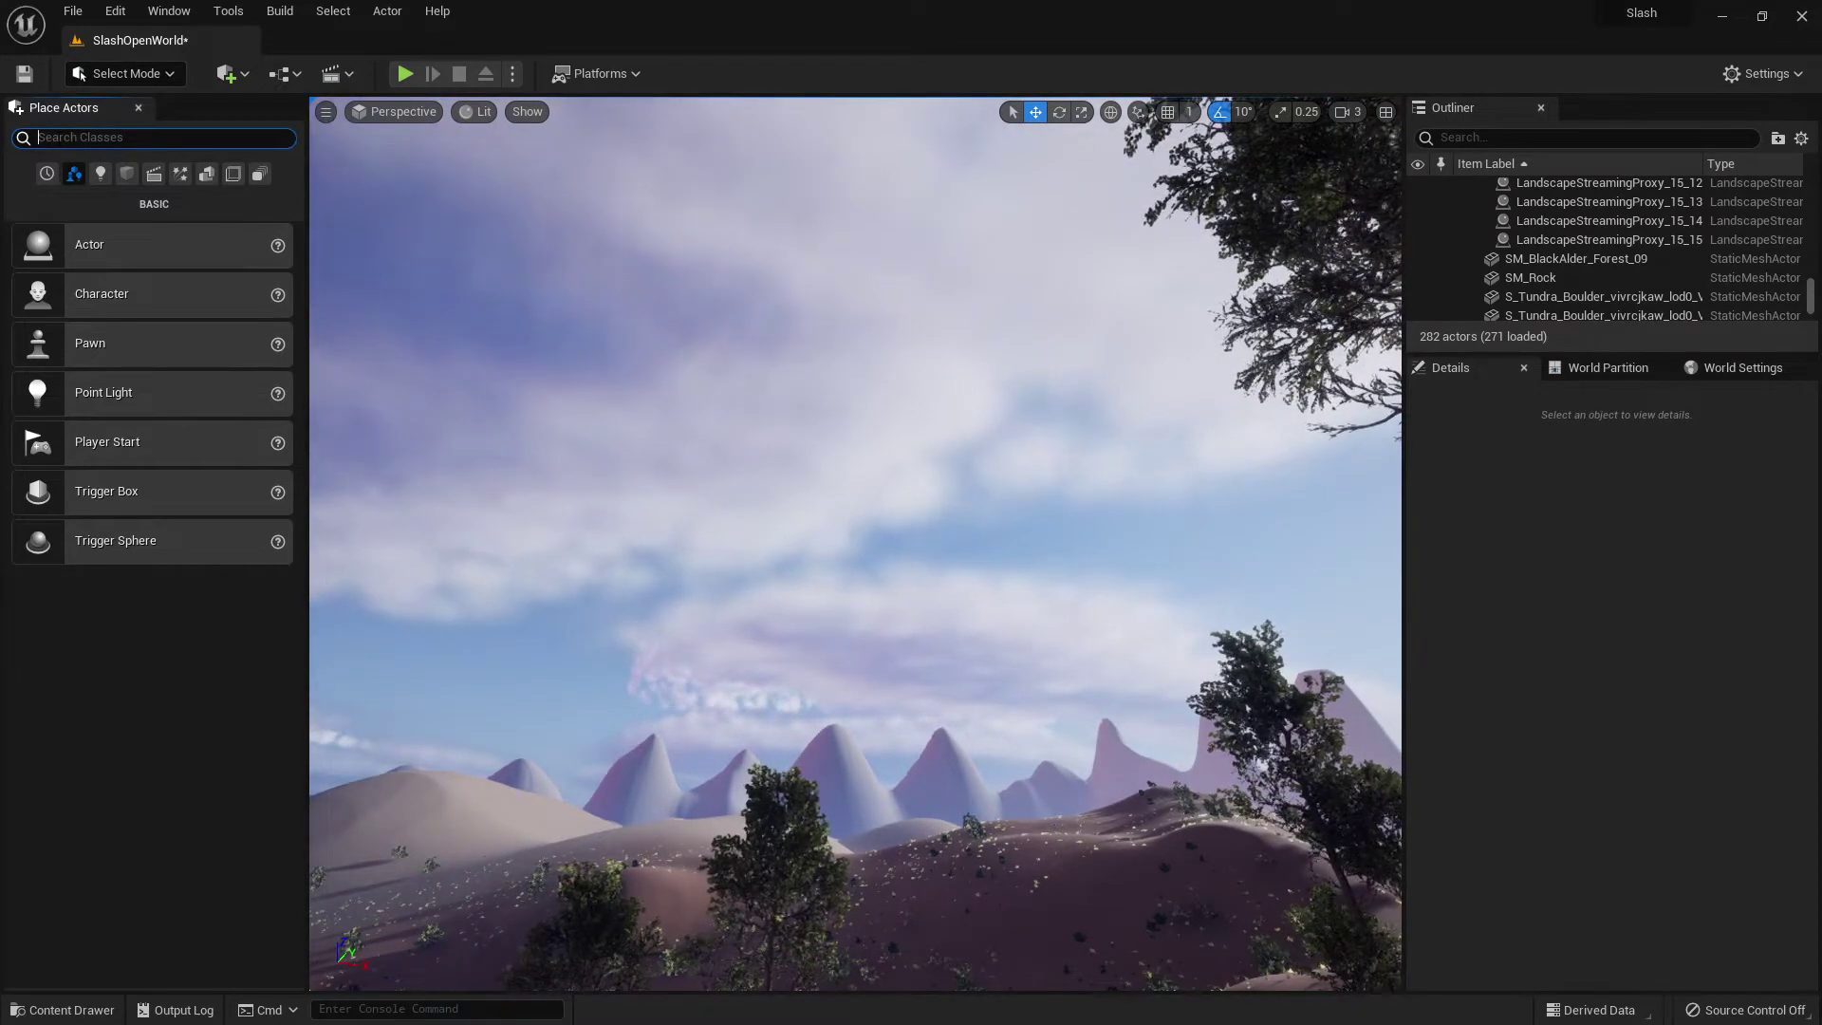
pyautogui.write('volum')
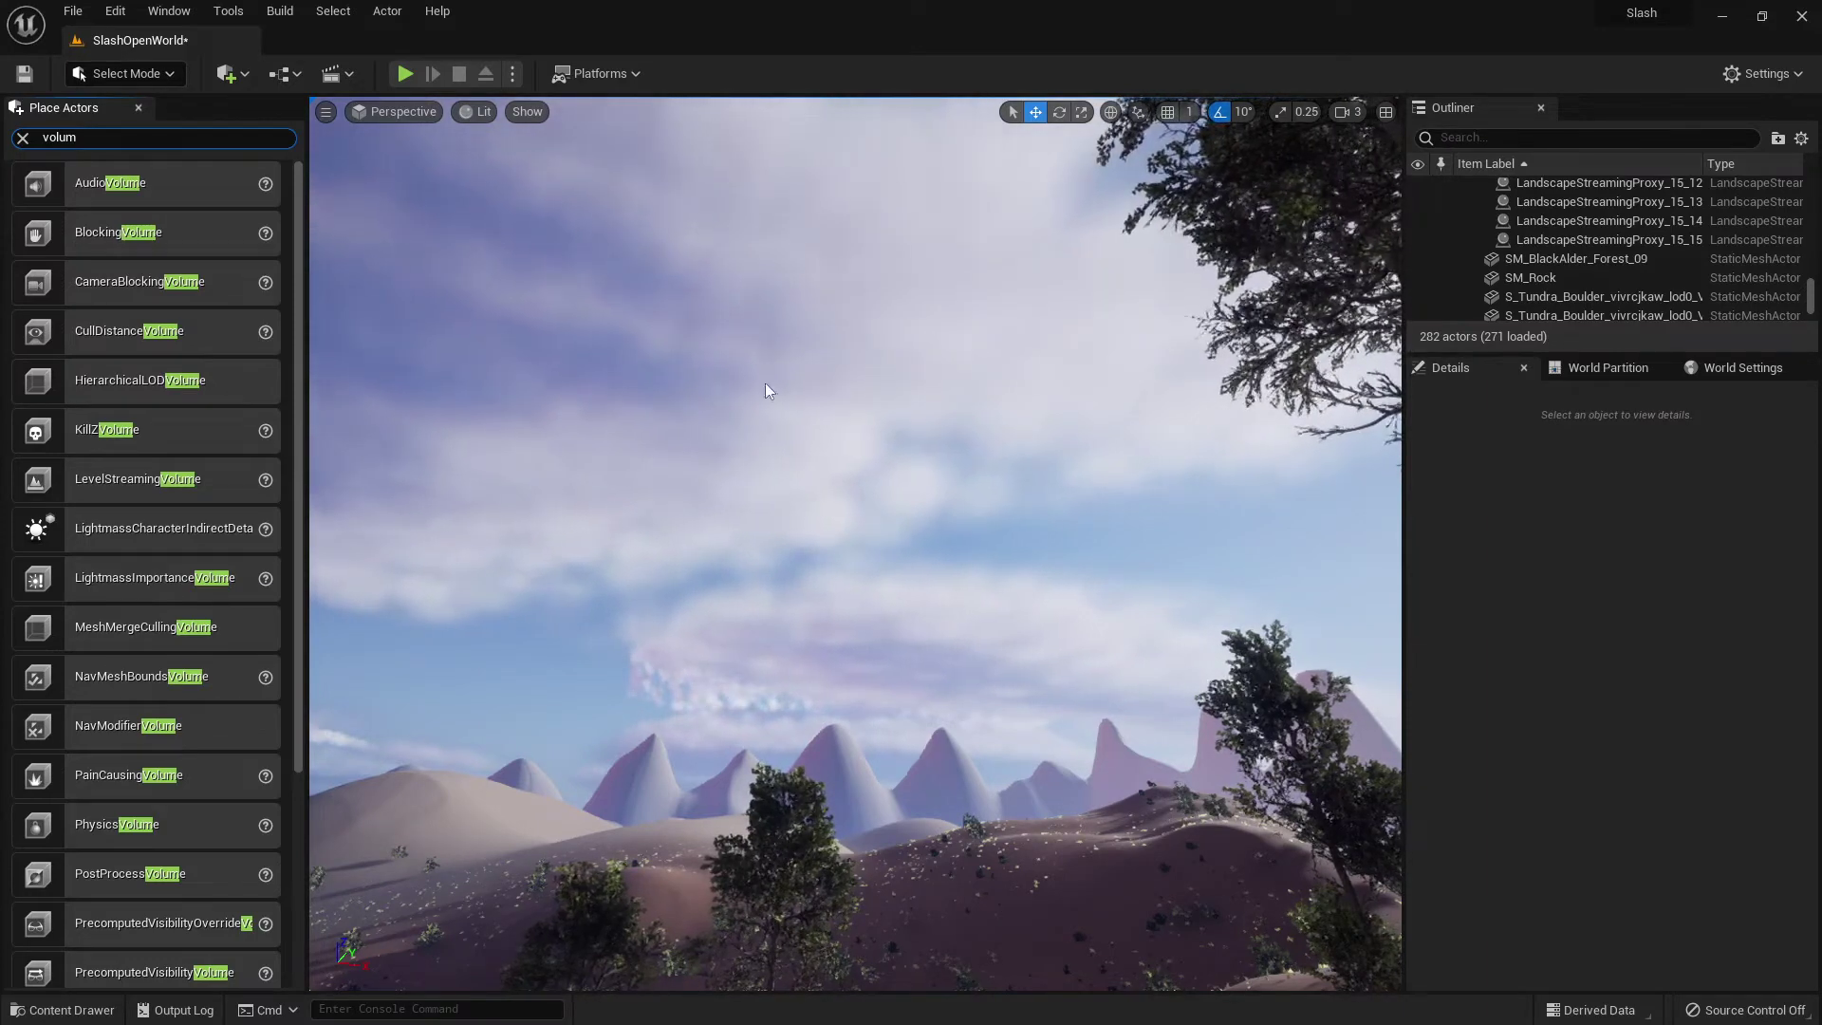
pyautogui.scroll(3, 1812, 297)
pyautogui.moveTo(1812, 297); pyautogui.dragTo(1818, 199)
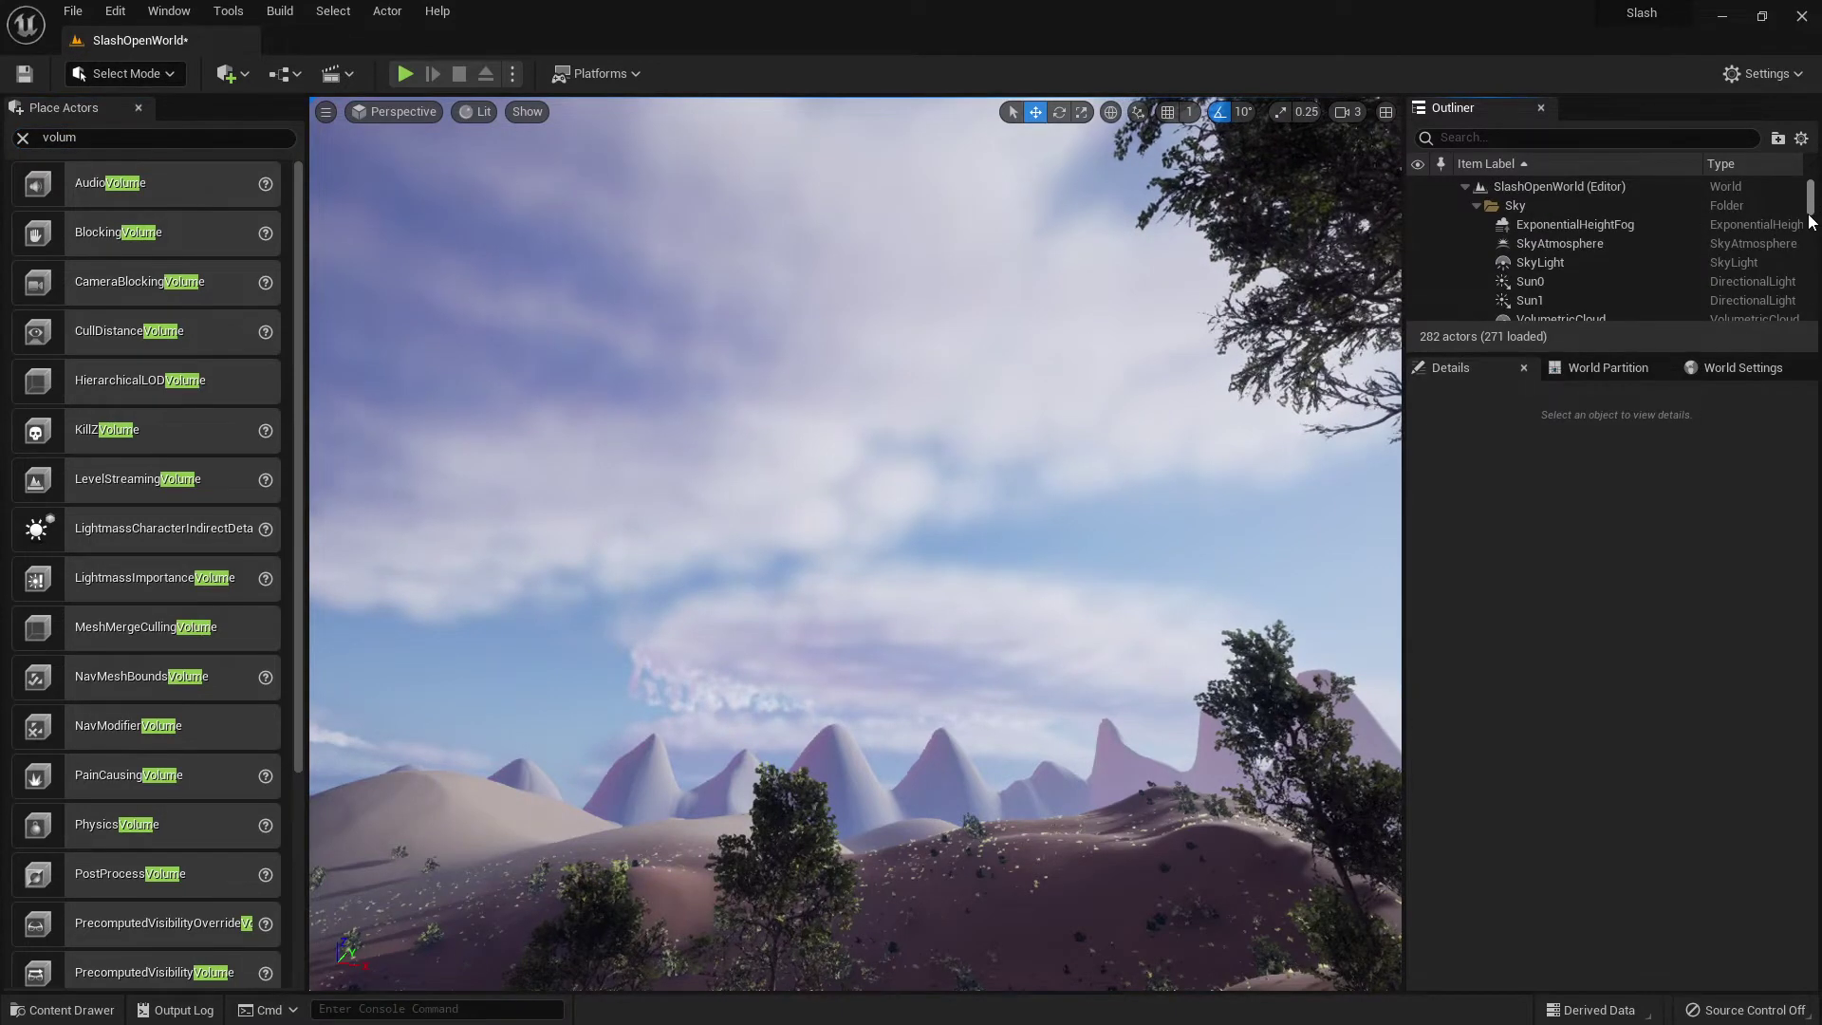
pyautogui.moveTo(1819, 206)
pyautogui.mouseDown()
pyautogui.moveTo(1810, 220)
pyautogui.moveTo(1811, 203)
pyautogui.mouseUp()
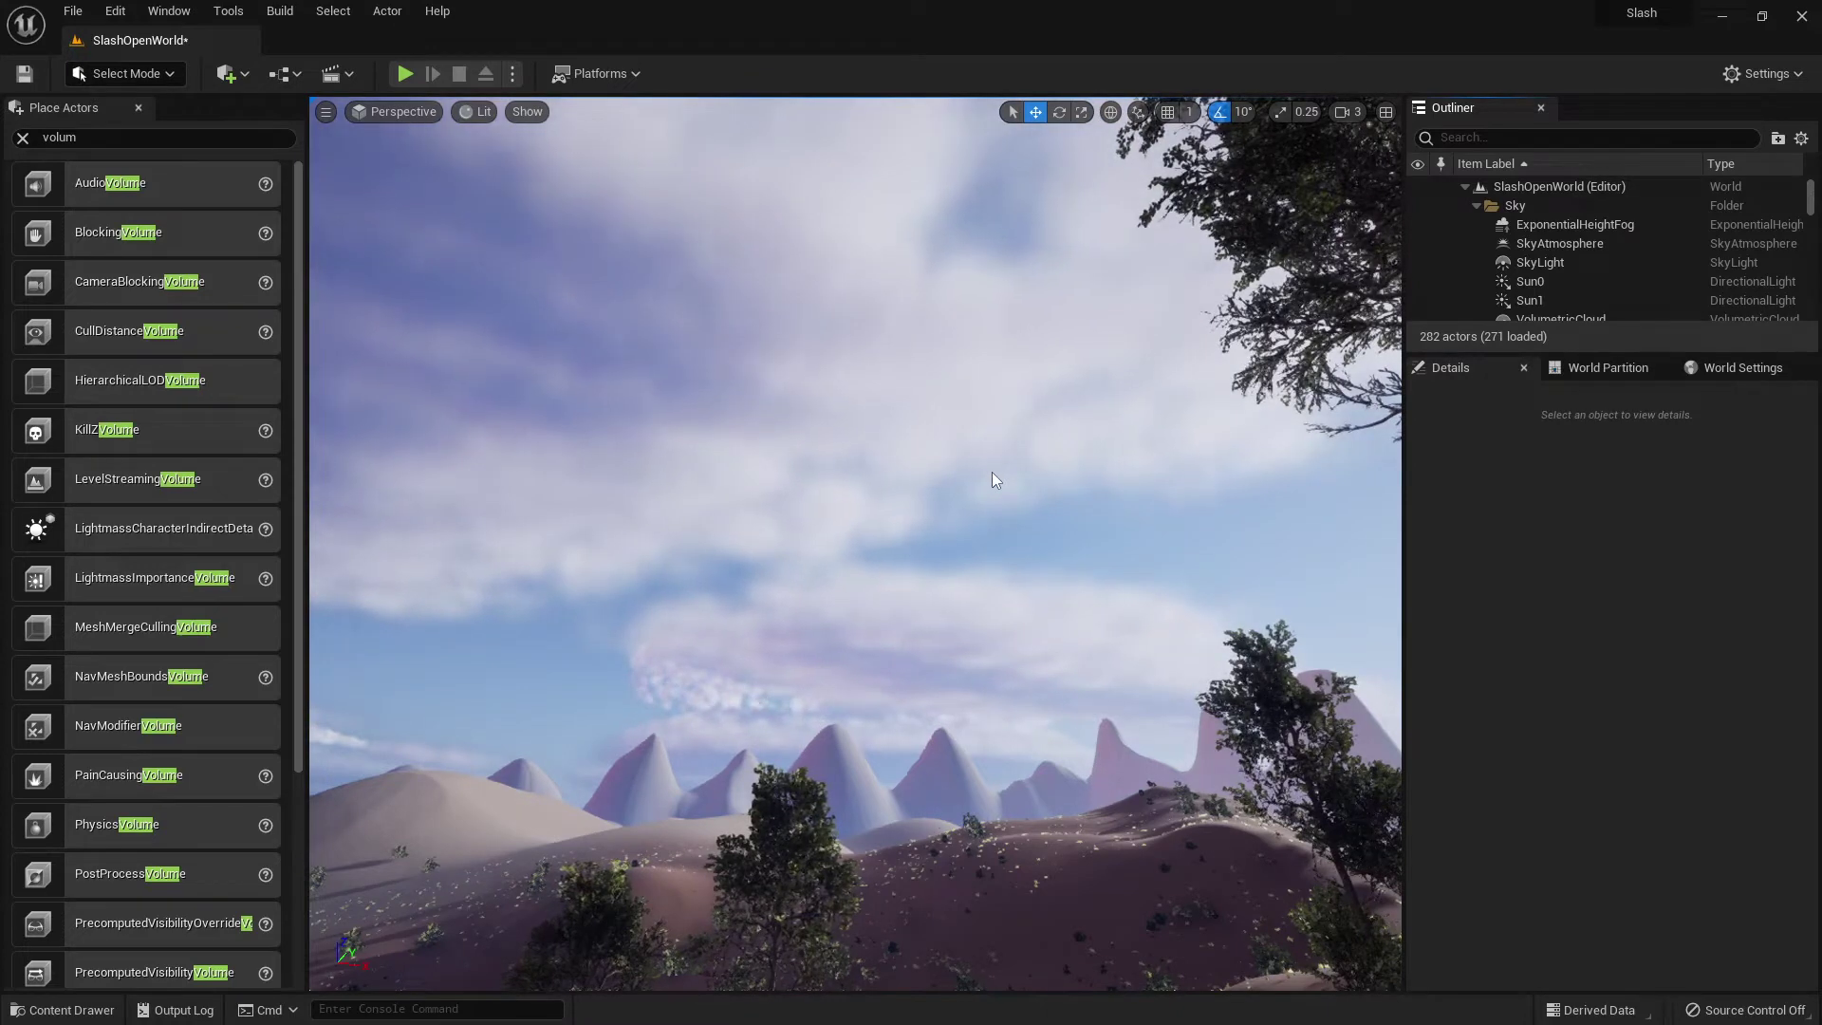
# Step: Look around the level to examine the clouds, the distant mountains and the tree-covered slope
pyautogui.moveTo(1087, 520); pyautogui.dragTo(721, 550, button='right')
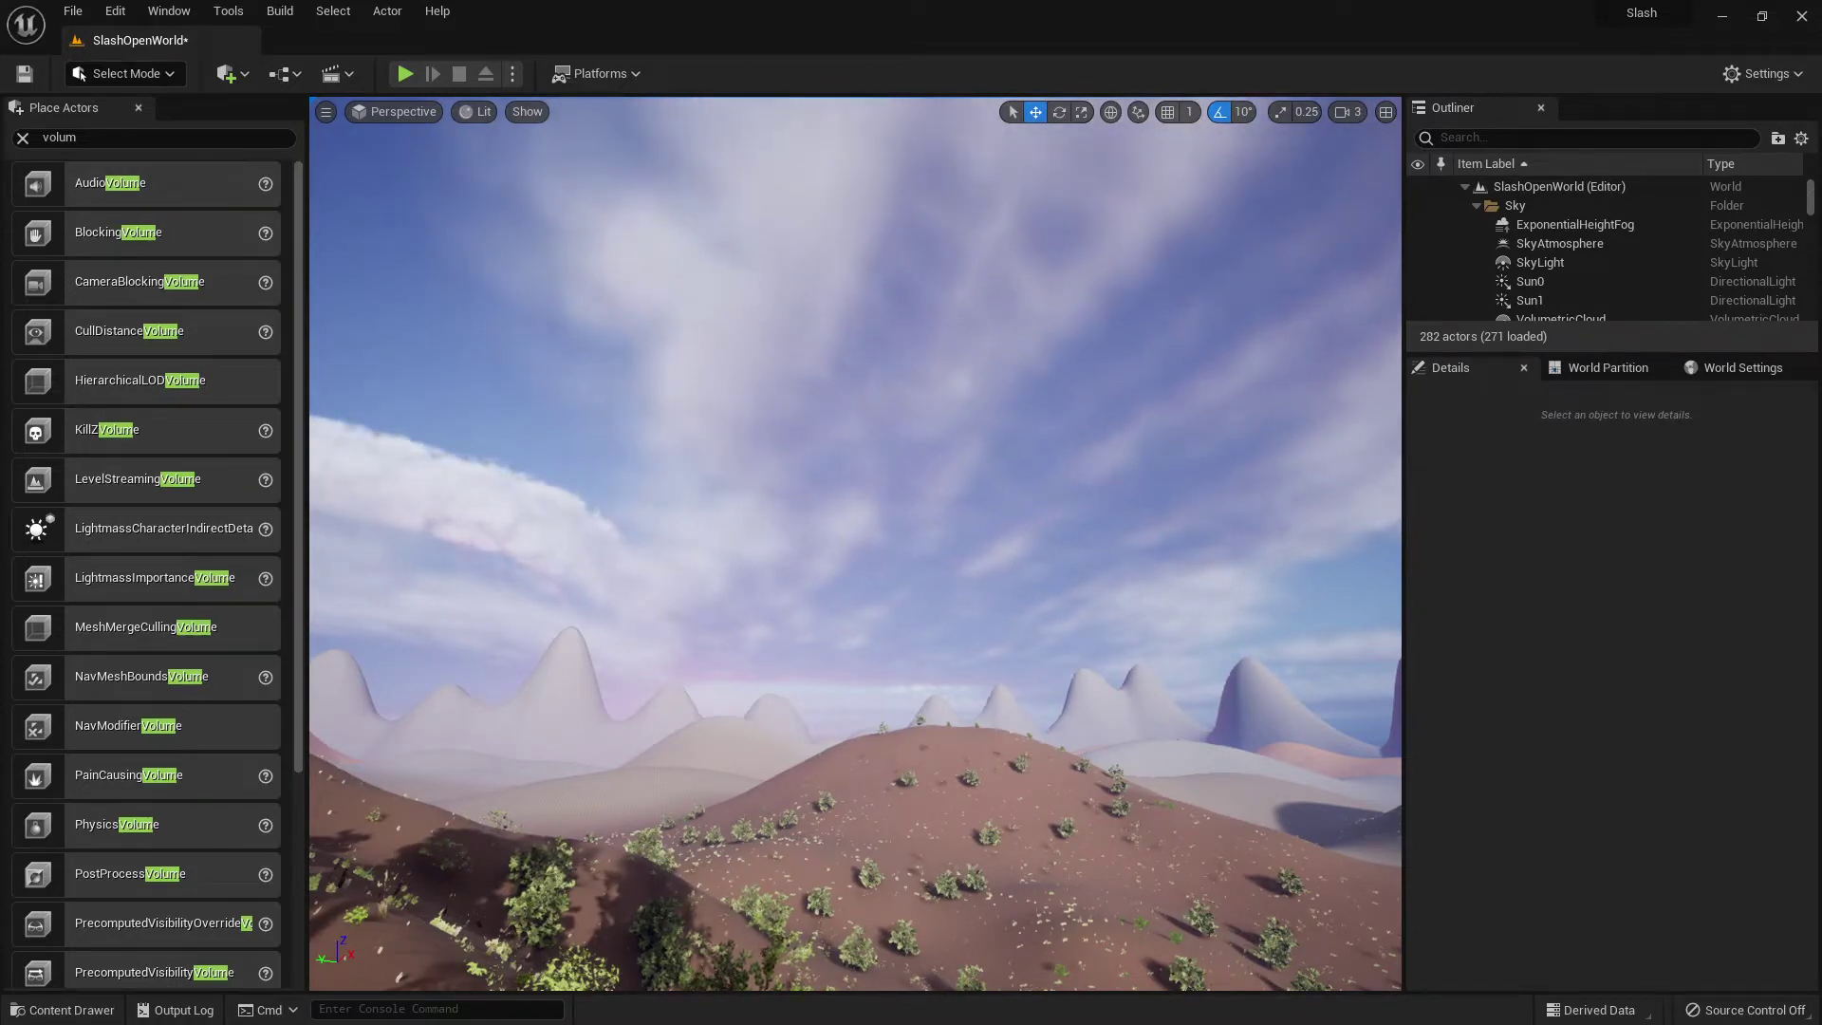
pyautogui.moveTo(1087, 520); pyautogui.dragTo(1087, 520, button='right')
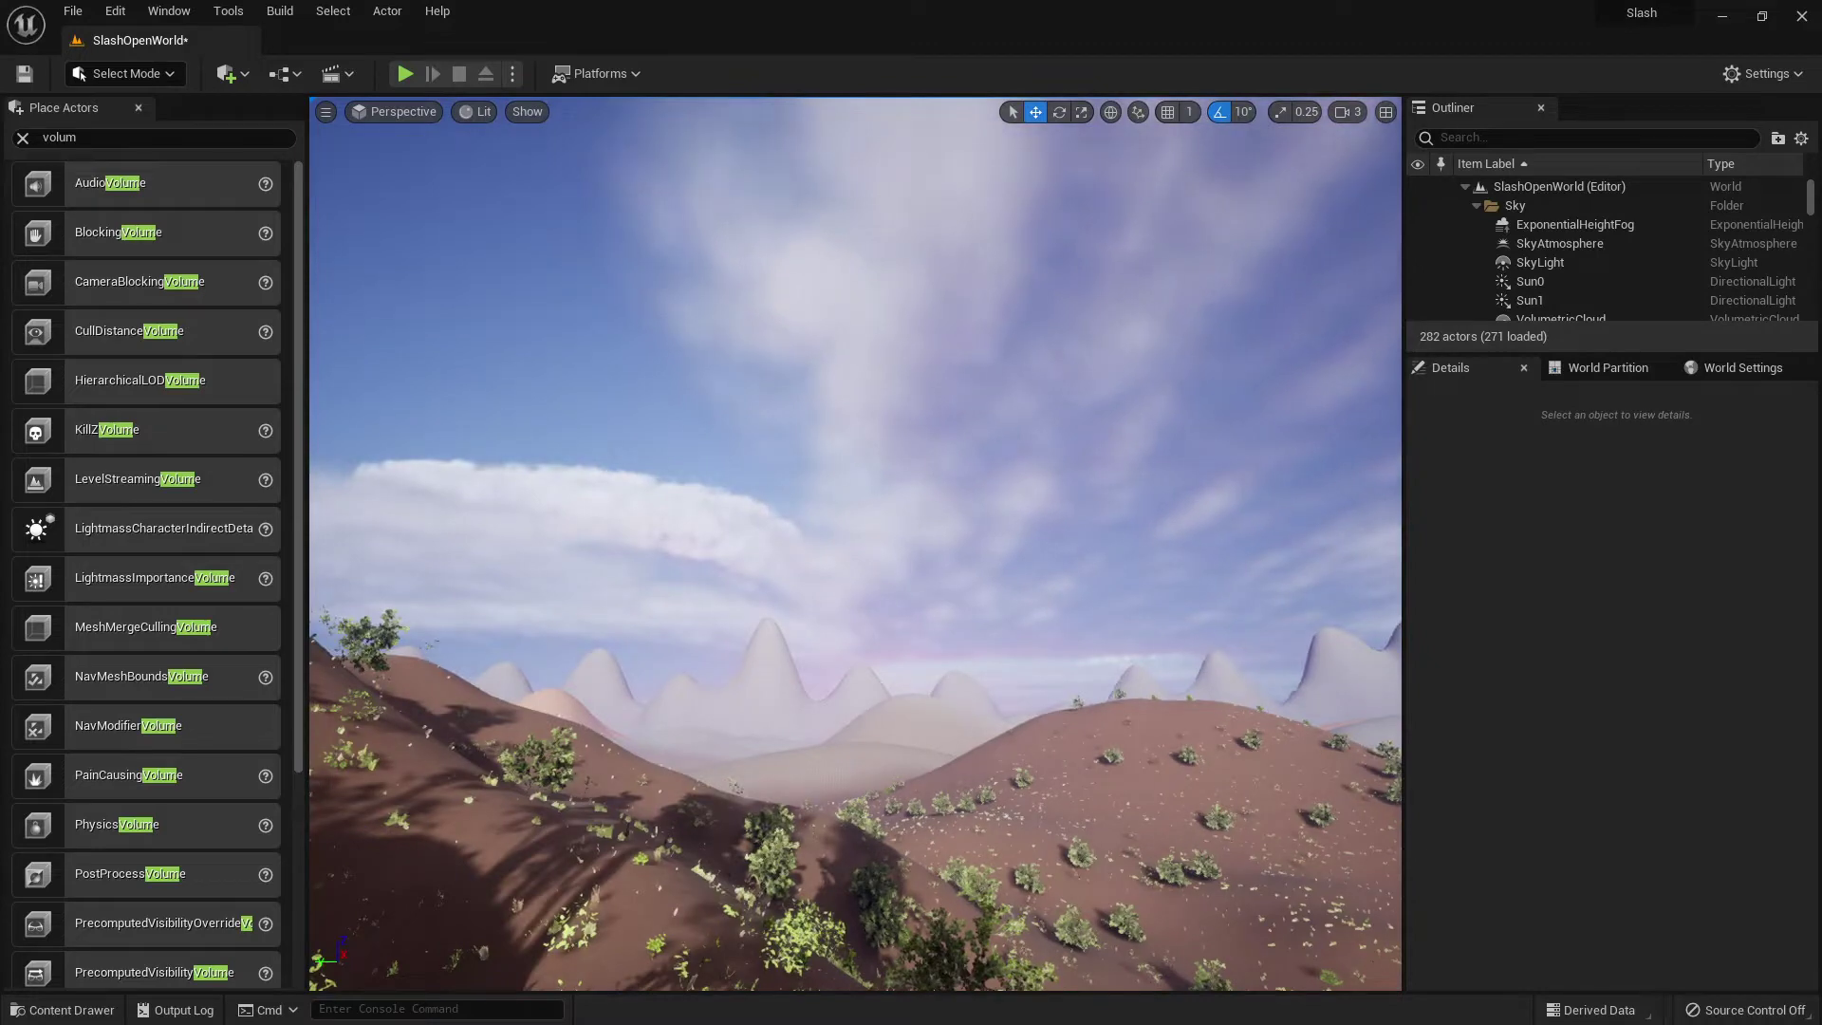
pyautogui.moveTo(1087, 519); pyautogui.dragTo(1088, 520, button='right')
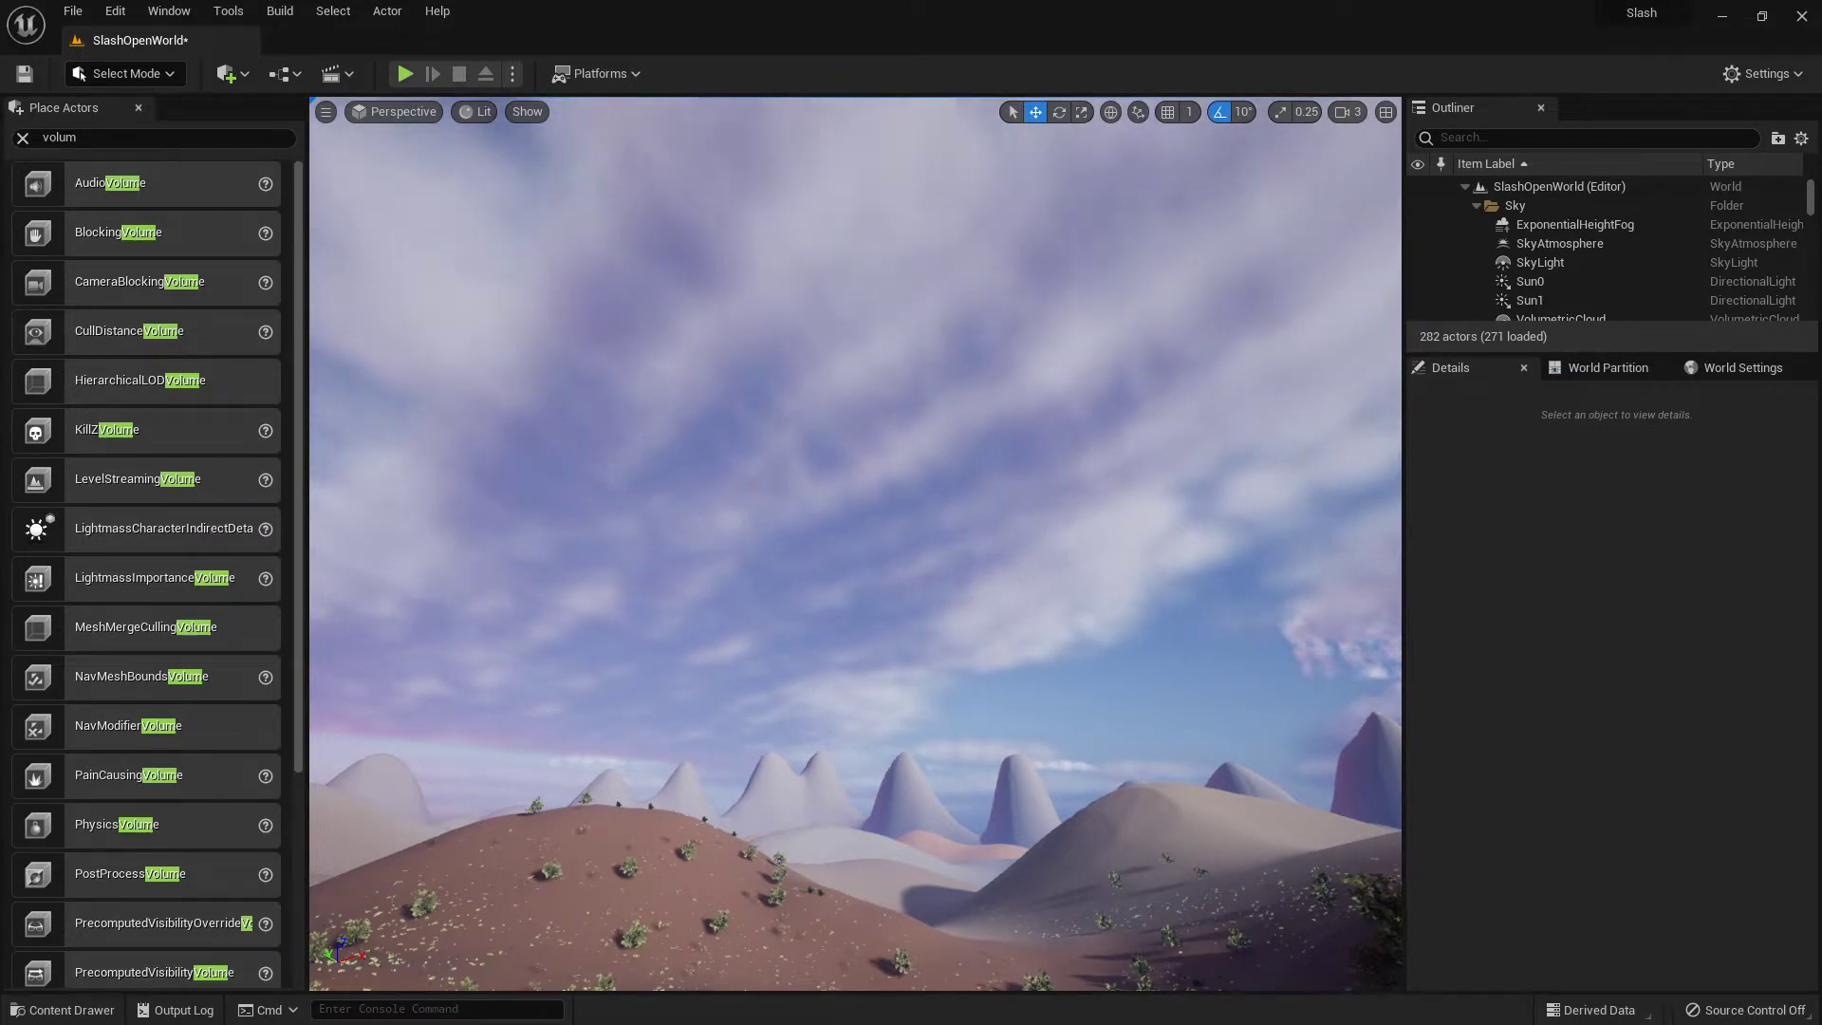
pyautogui.moveTo(1087, 520); pyautogui.dragTo(1088, 519, button='right')
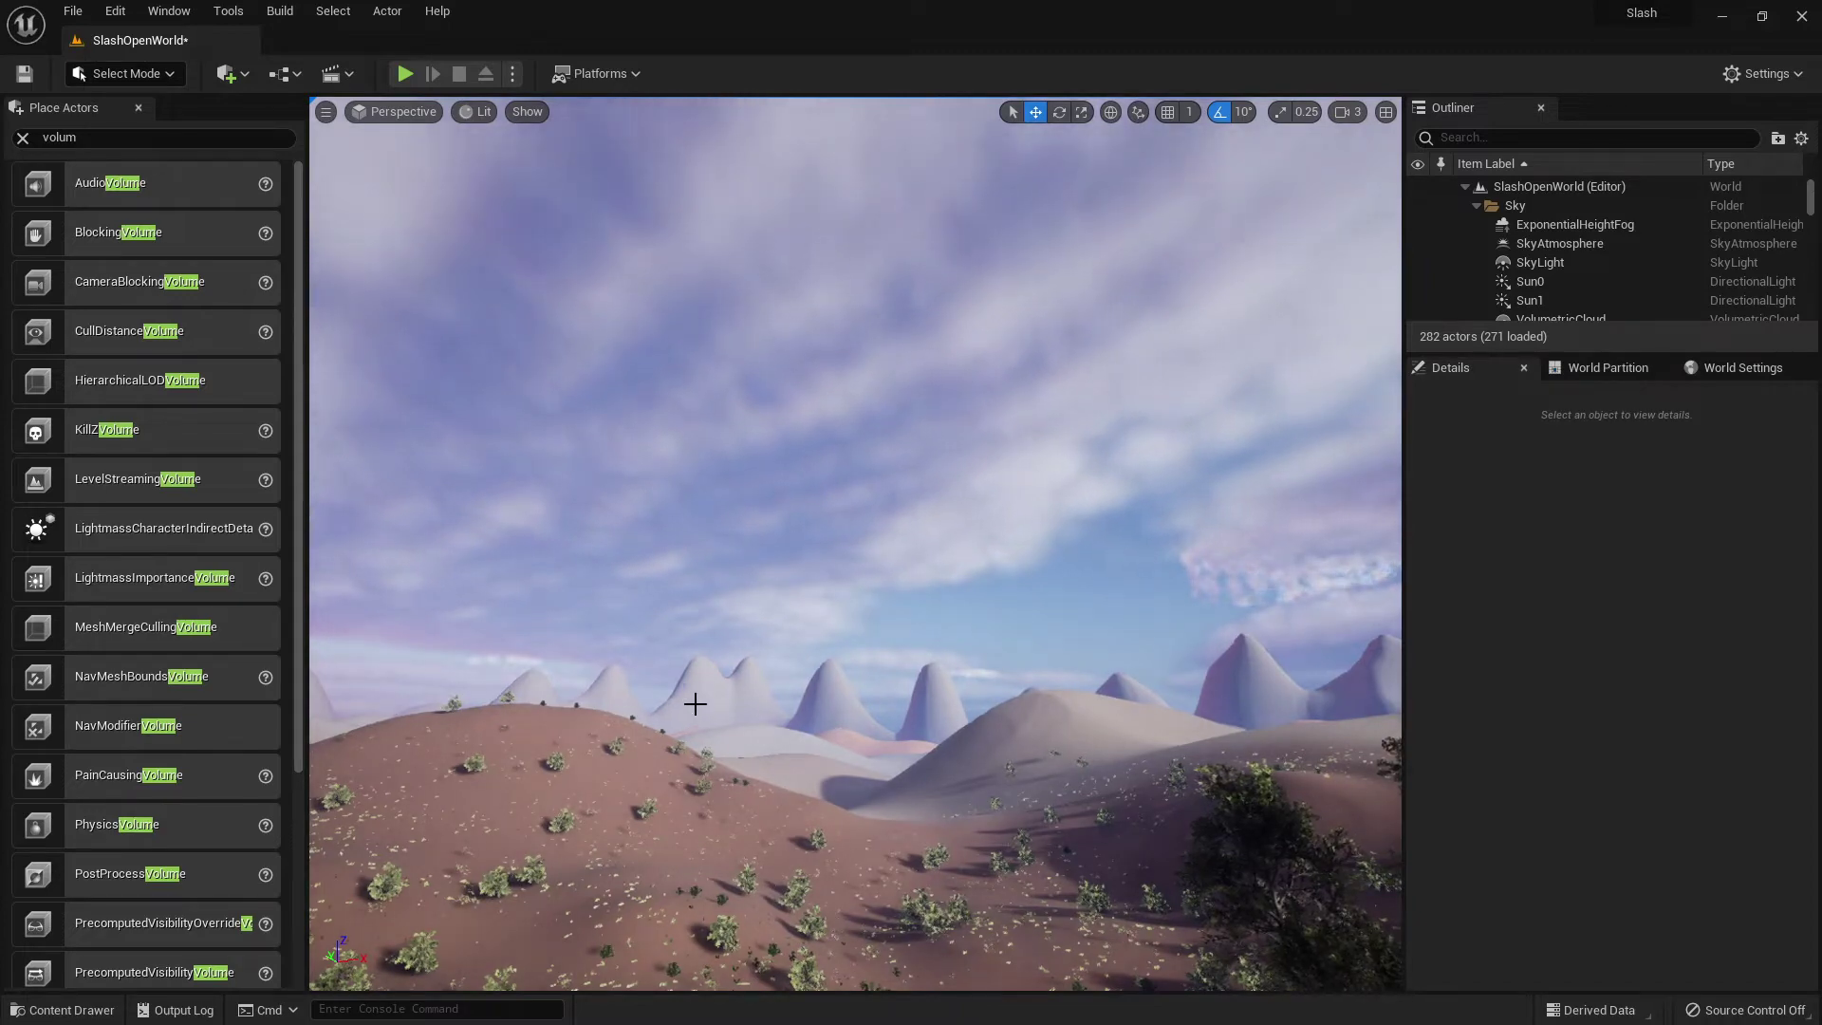
pyautogui.moveTo(696, 699); pyautogui.dragTo(656, 664, button='right')
pyautogui.moveTo(830, 712); pyautogui.dragTo(902, 712, button='right')
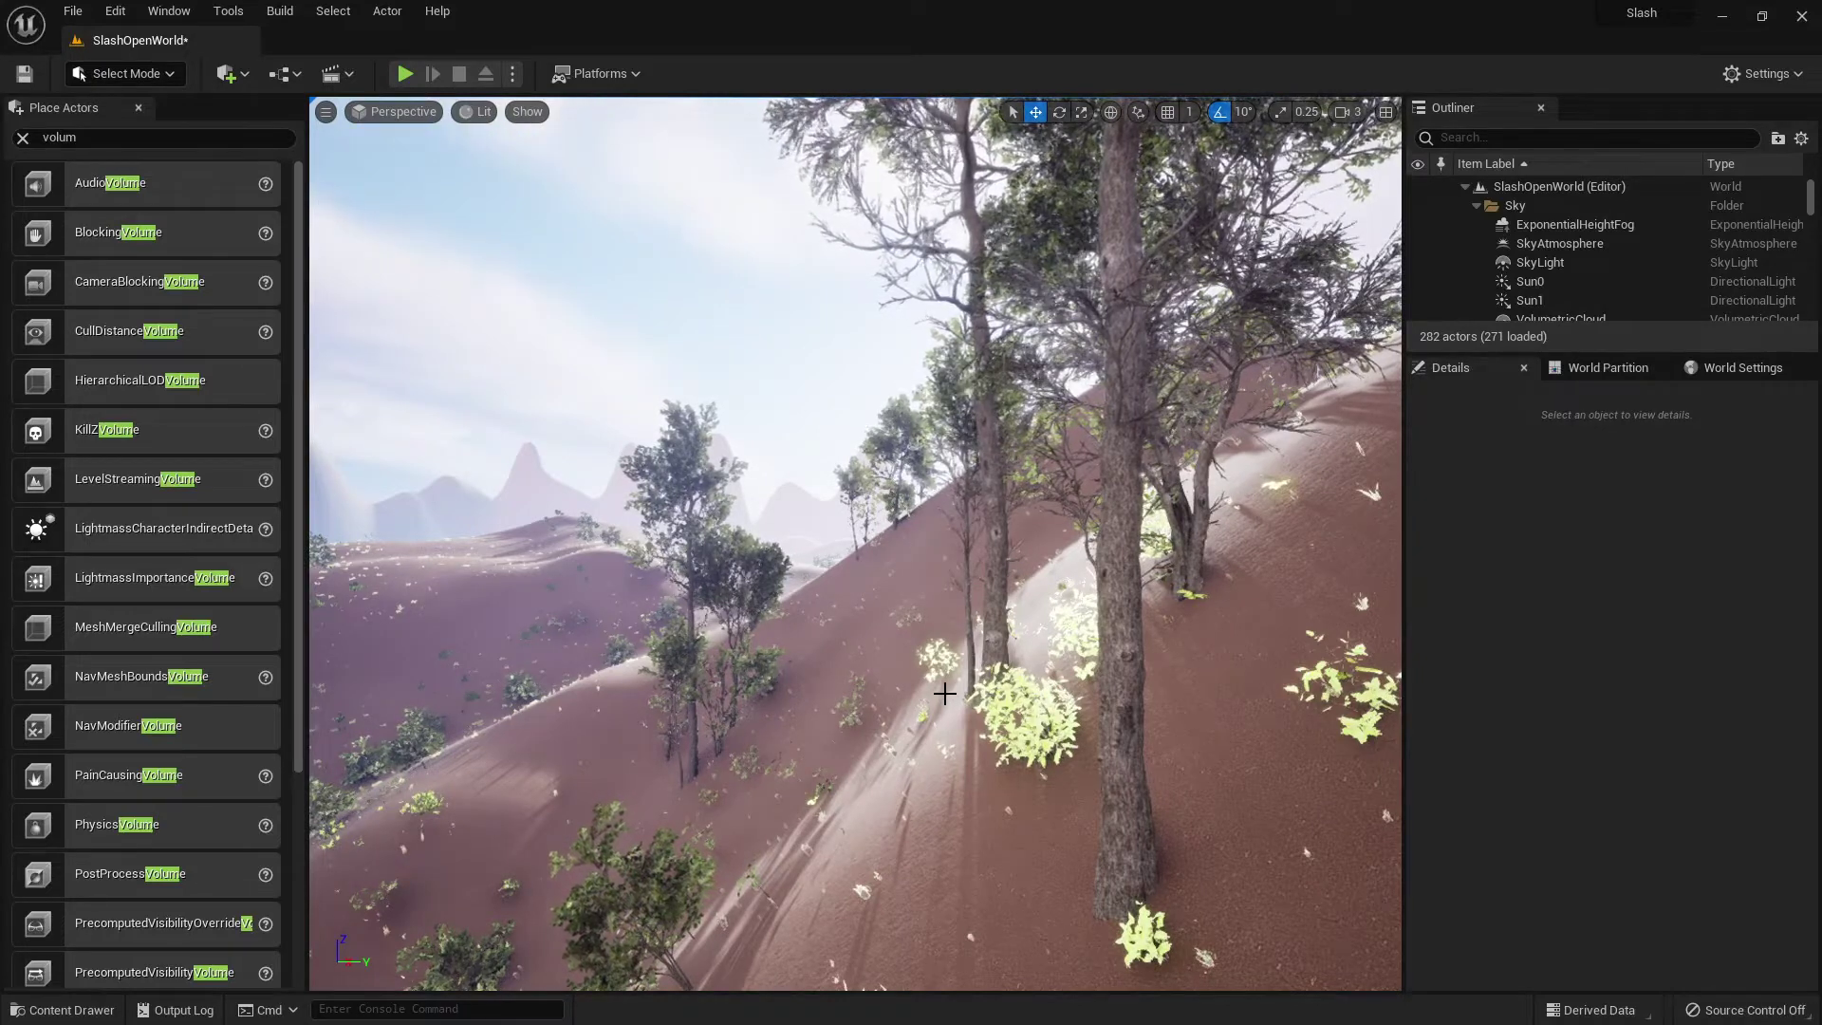
# Step: Review the list of foliage types in Foliage mode, enlarging the list, and return to Select mode
pyautogui.click(171, 75)
pyautogui.click(130, 144)
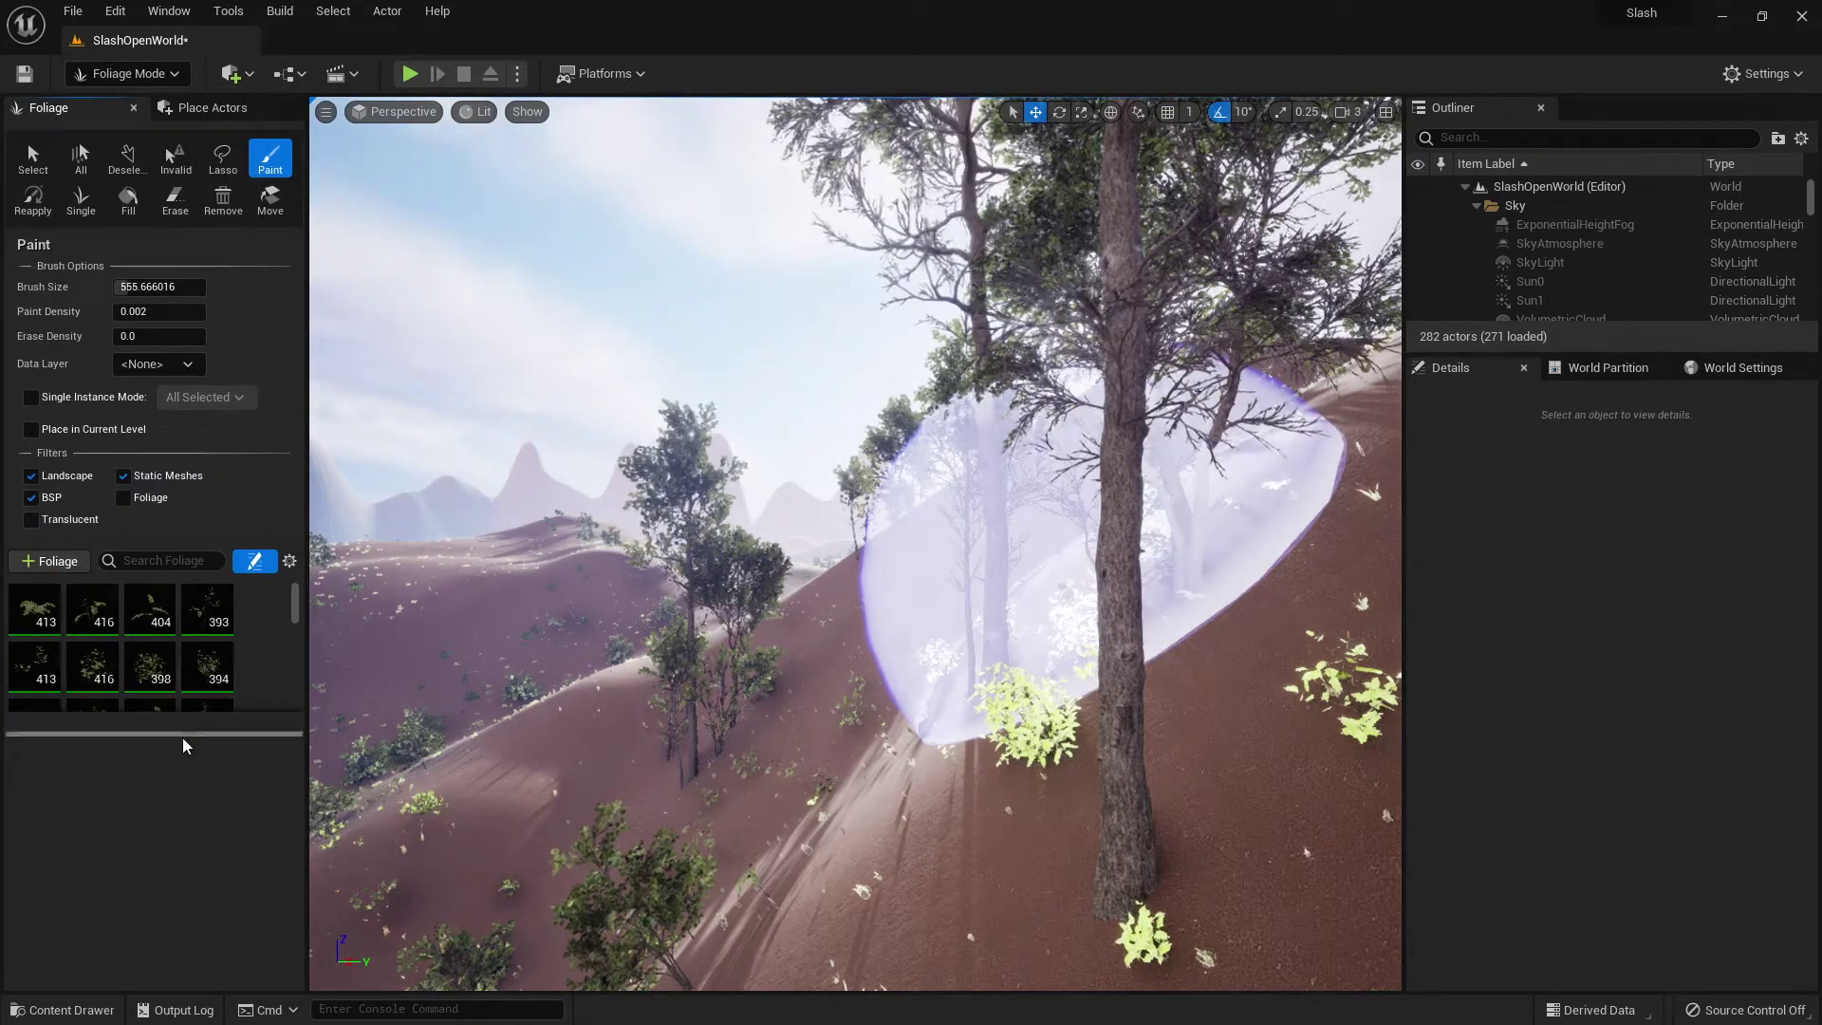
pyautogui.moveTo(183, 735); pyautogui.dragTo(175, 939)
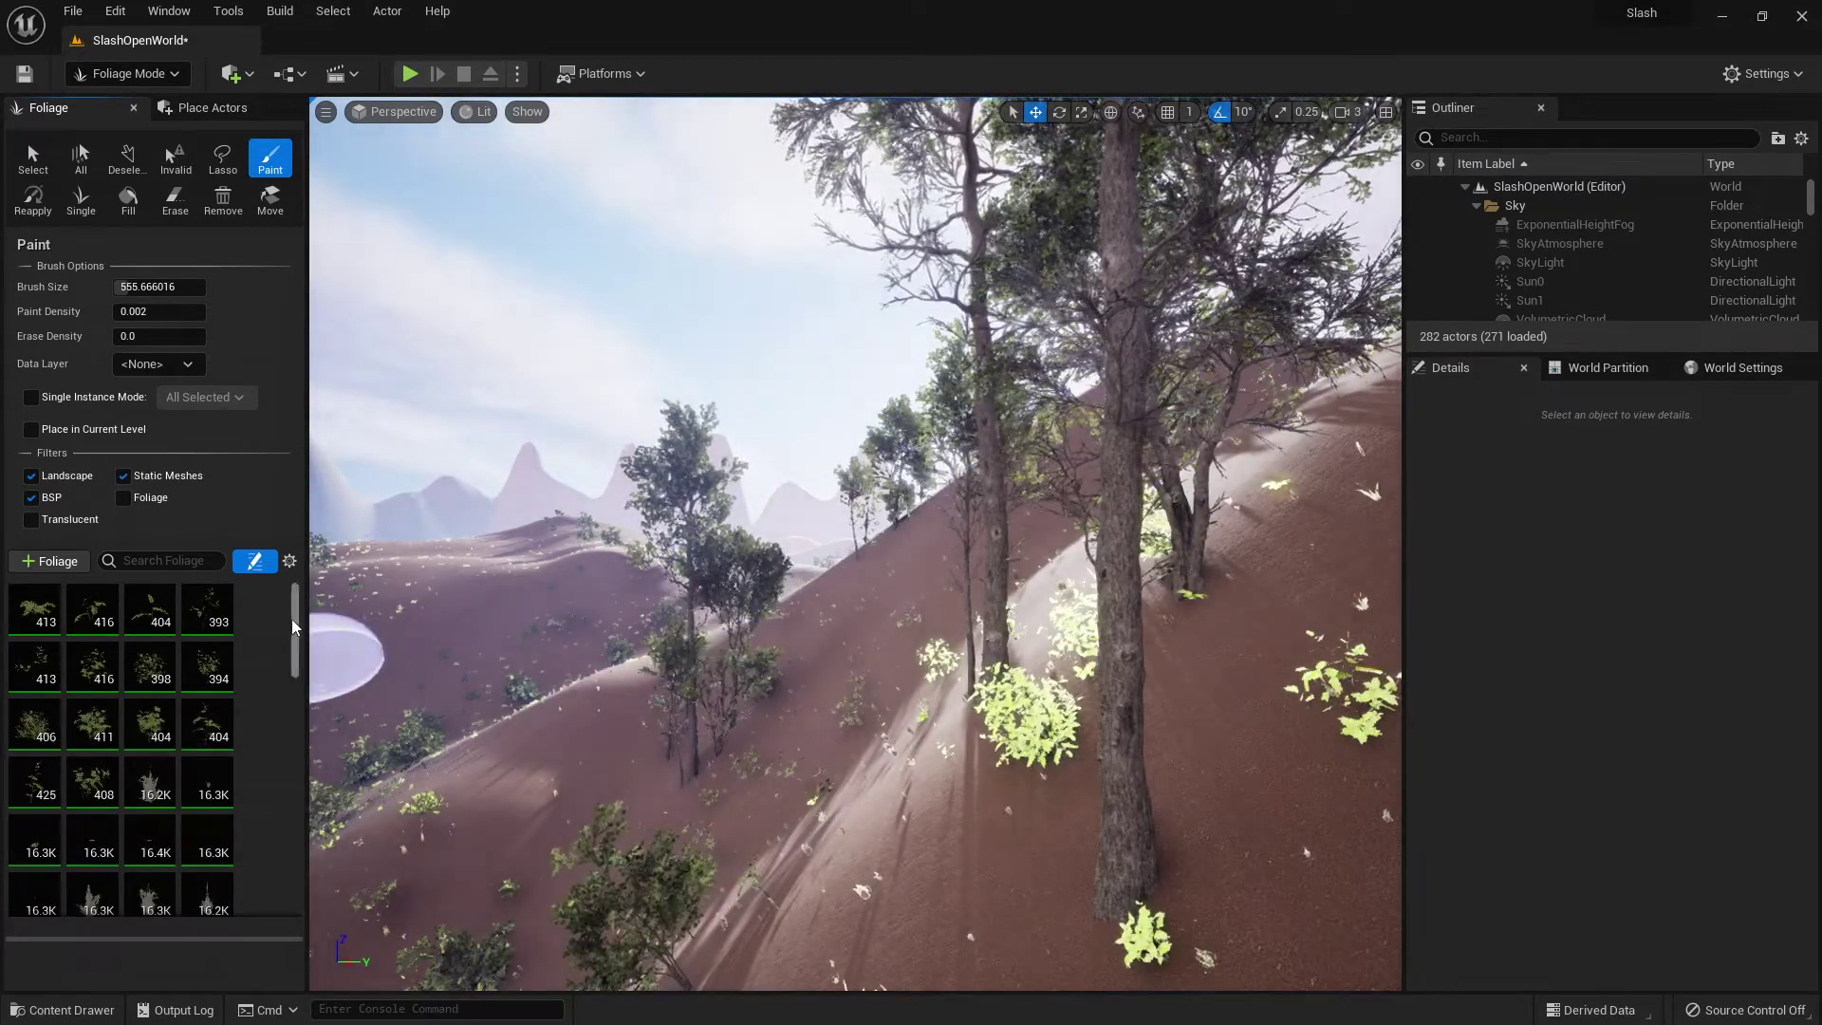
pyautogui.moveTo(295, 626); pyautogui.dragTo(294, 756)
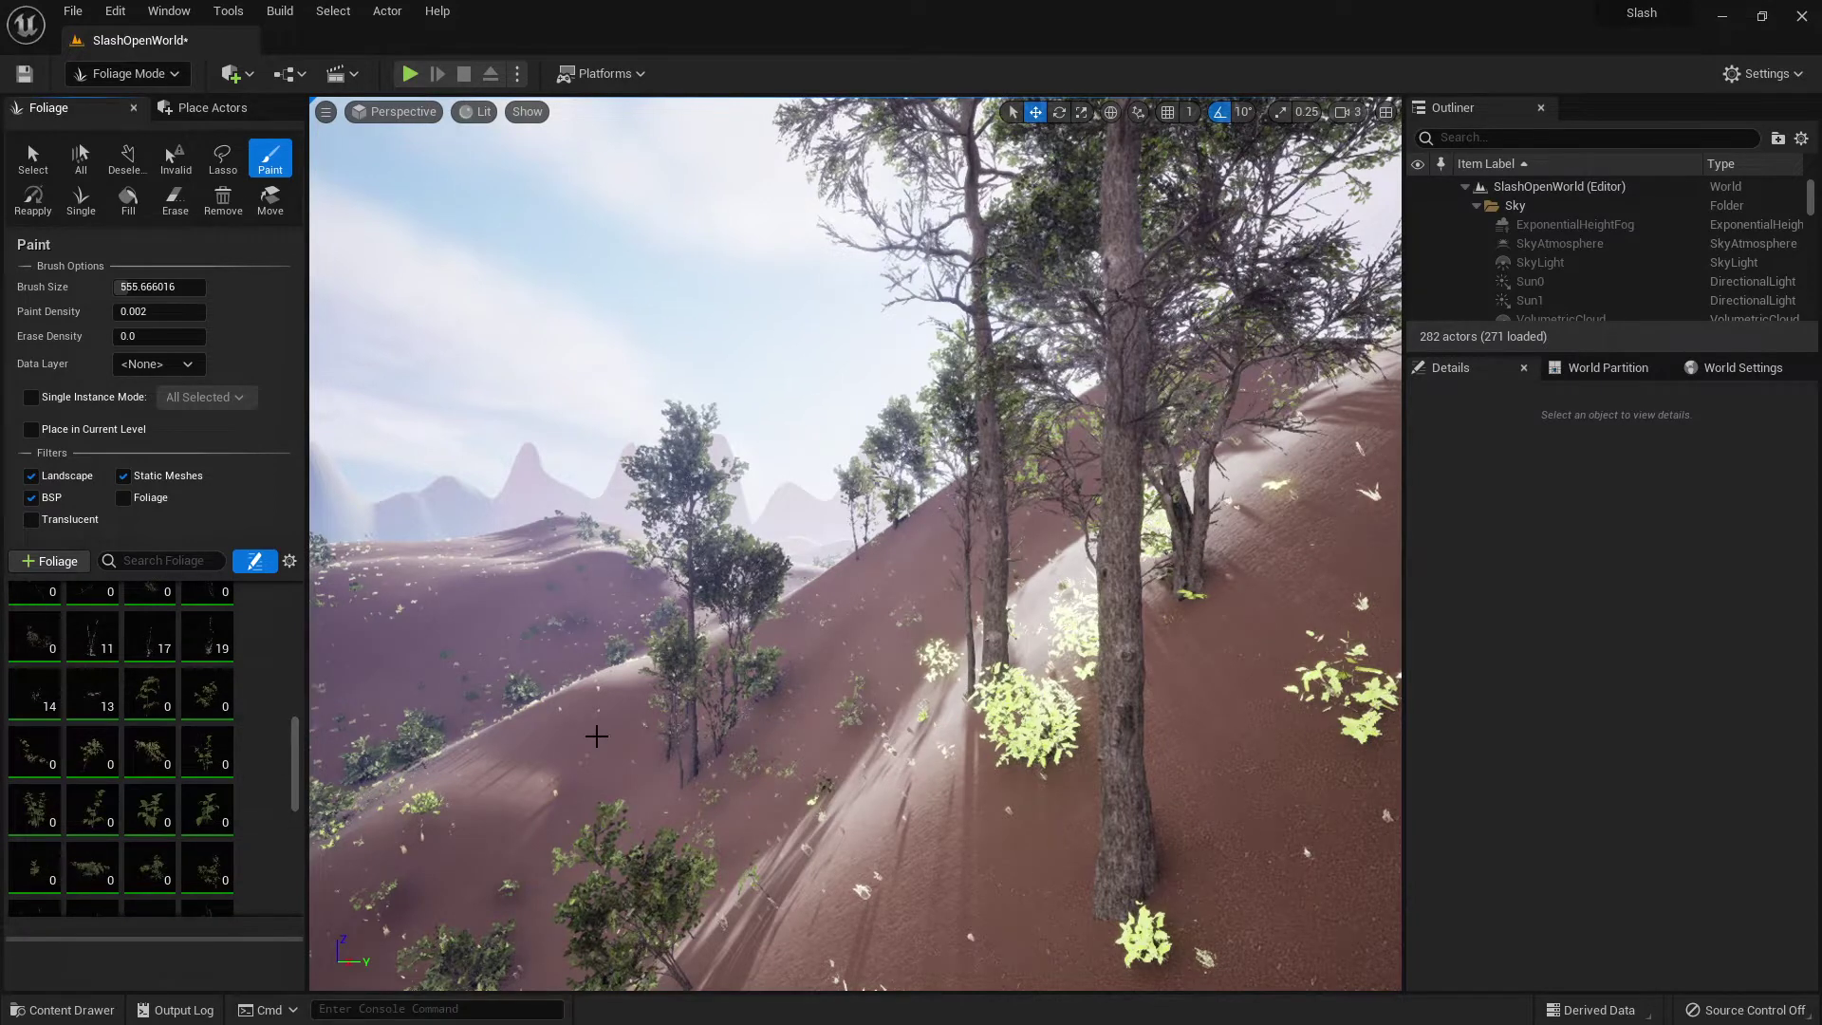
pyautogui.rightClick(682, 732)
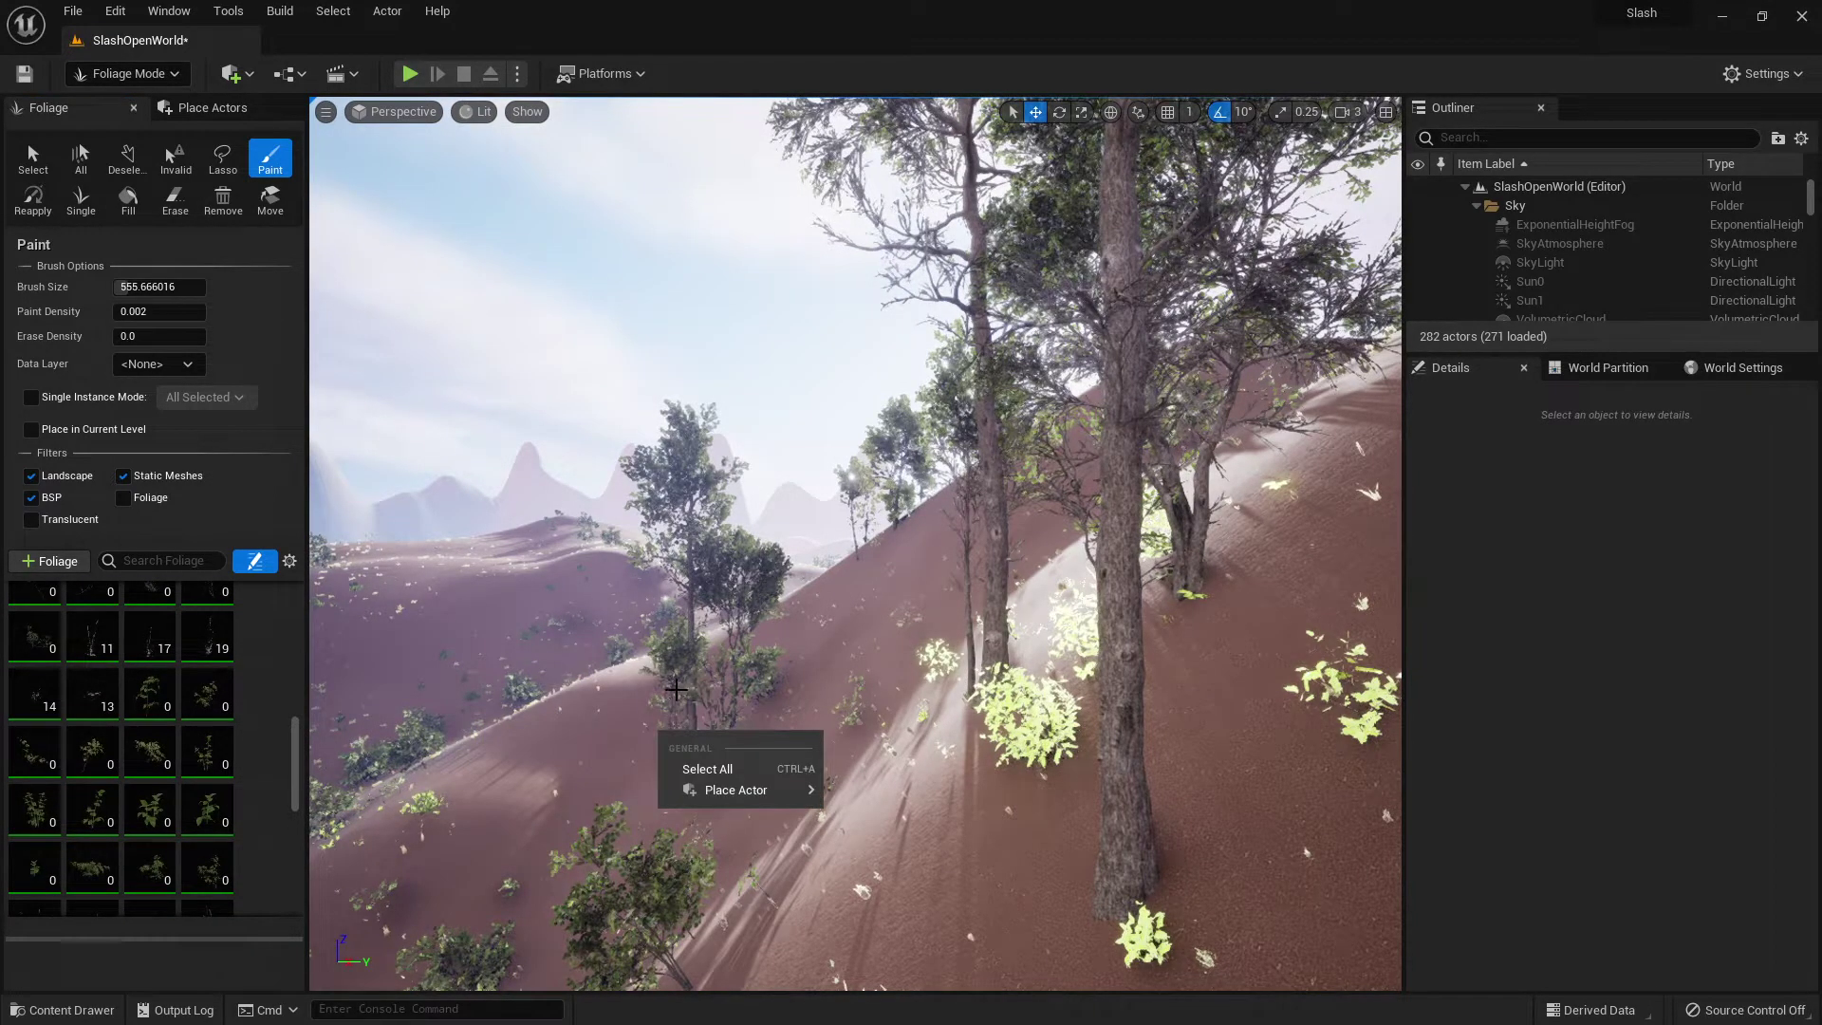
pyautogui.click(845, 678)
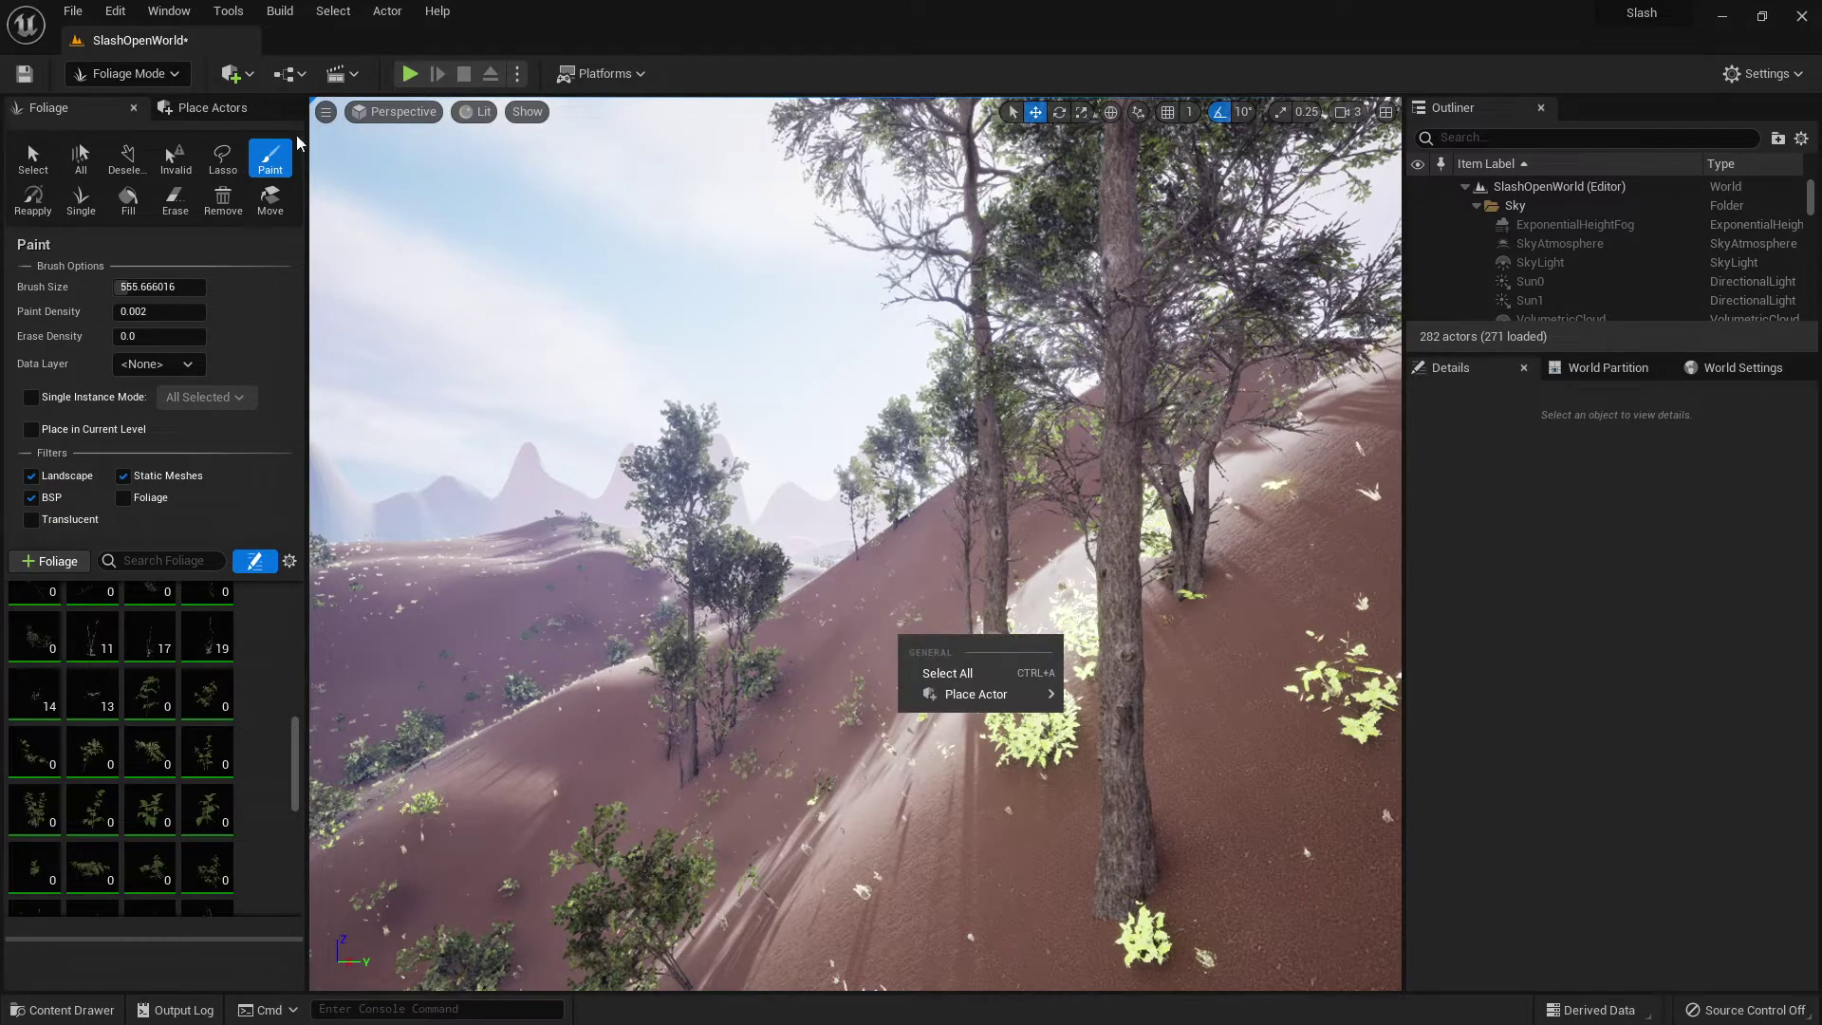
pyautogui.click(156, 80)
pyautogui.click(148, 99)
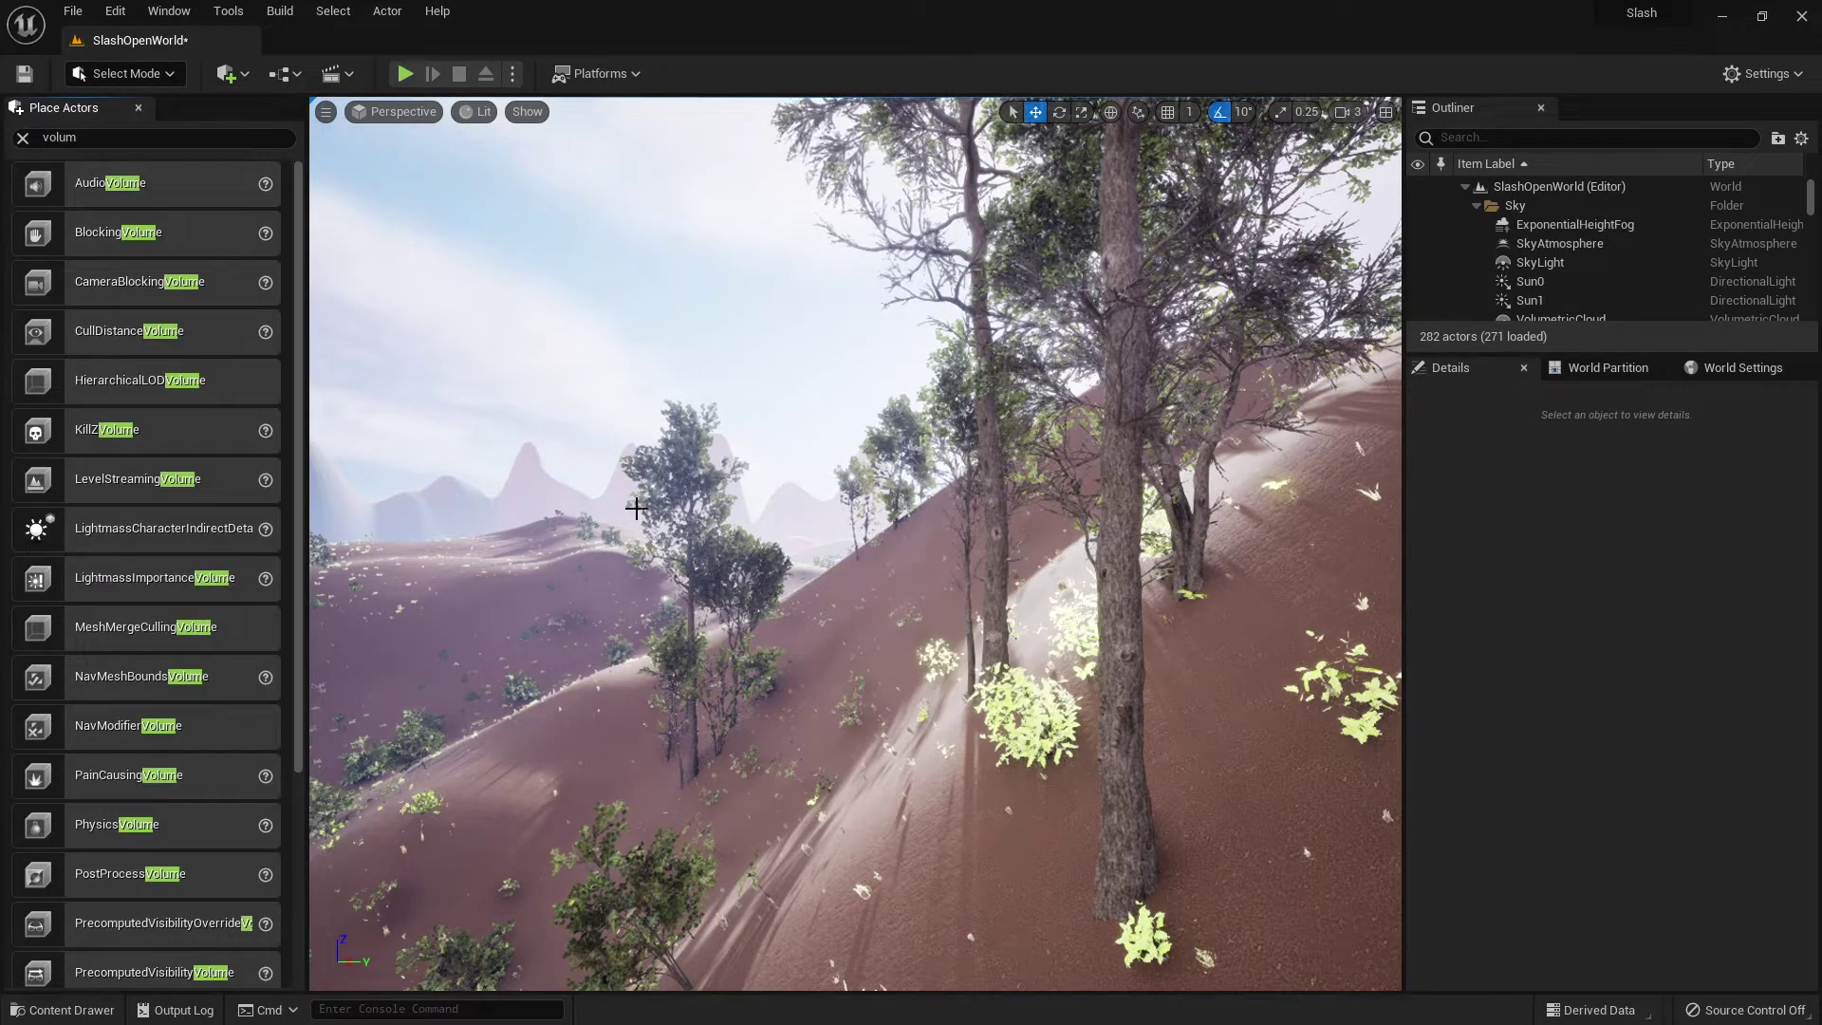
# Step: Move in close to the trees and grass on the slope to inspect their trunks, branches and leaves
pyautogui.moveTo(636, 508); pyautogui.dragTo(854, 455, button='right')
pyautogui.press('w')
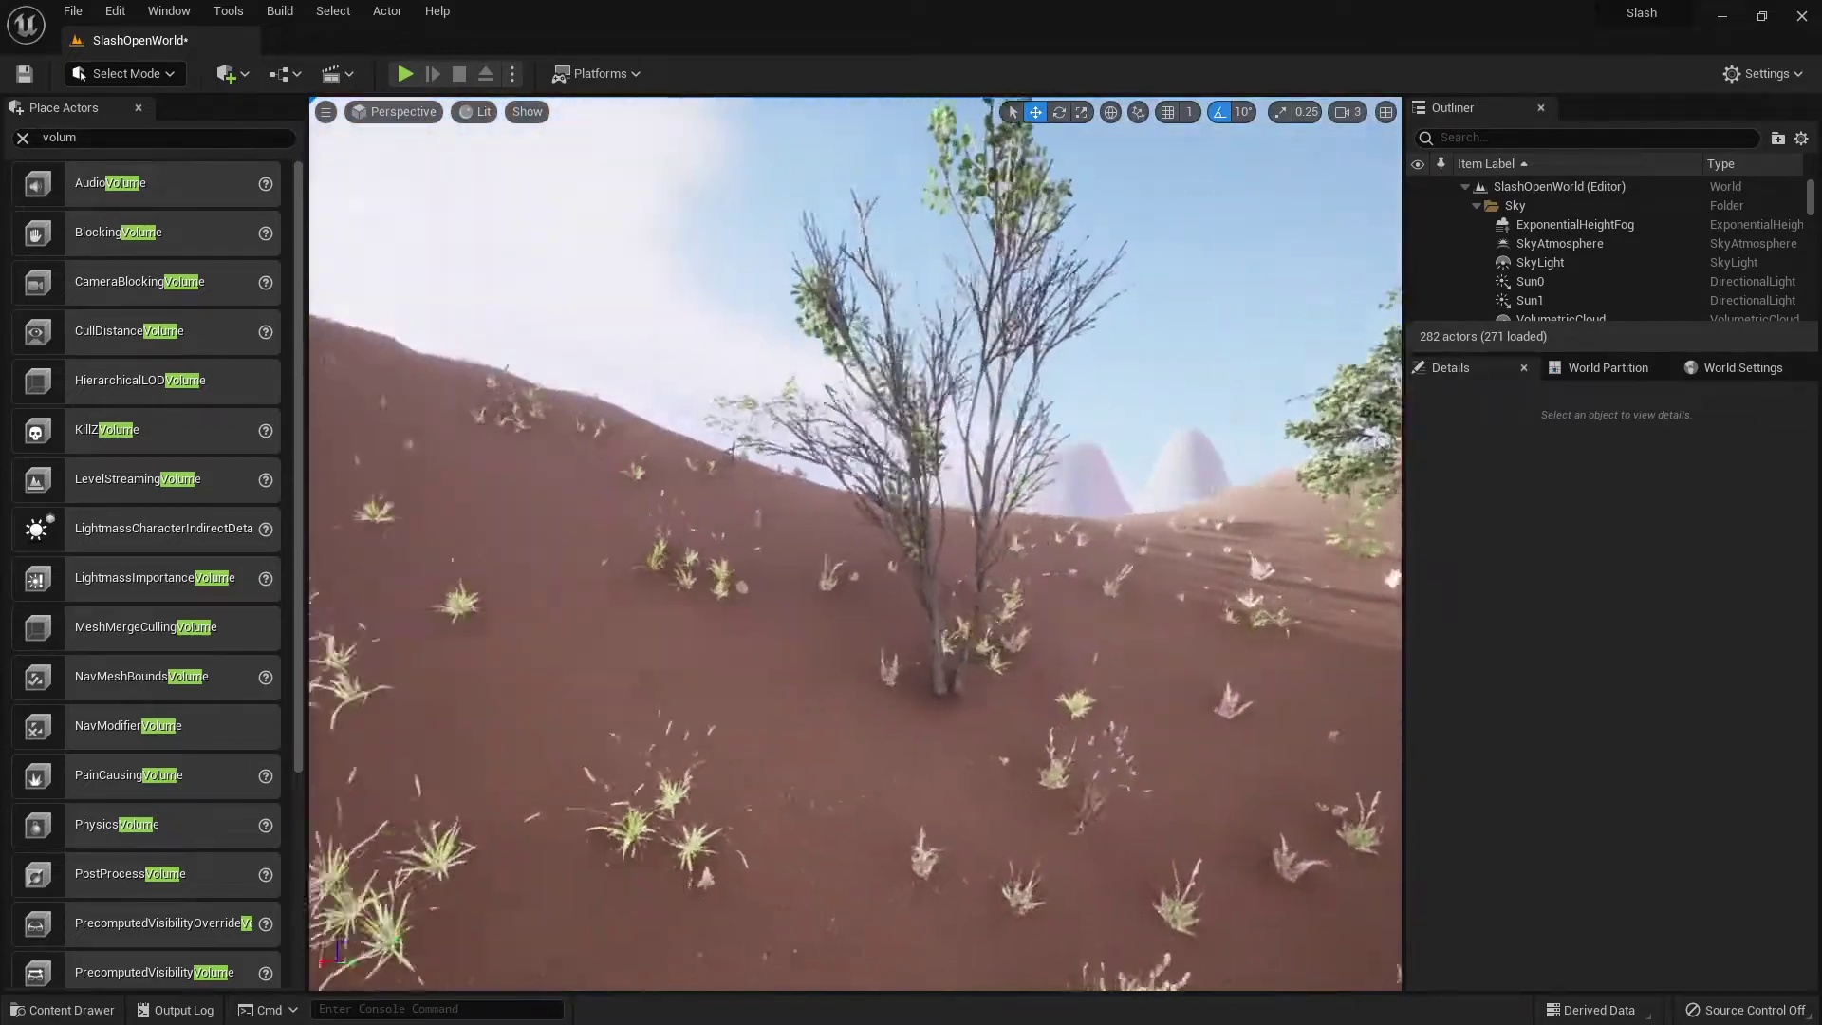
pyautogui.moveTo(685, 525); pyautogui.dragTo(655, 522, button='right')
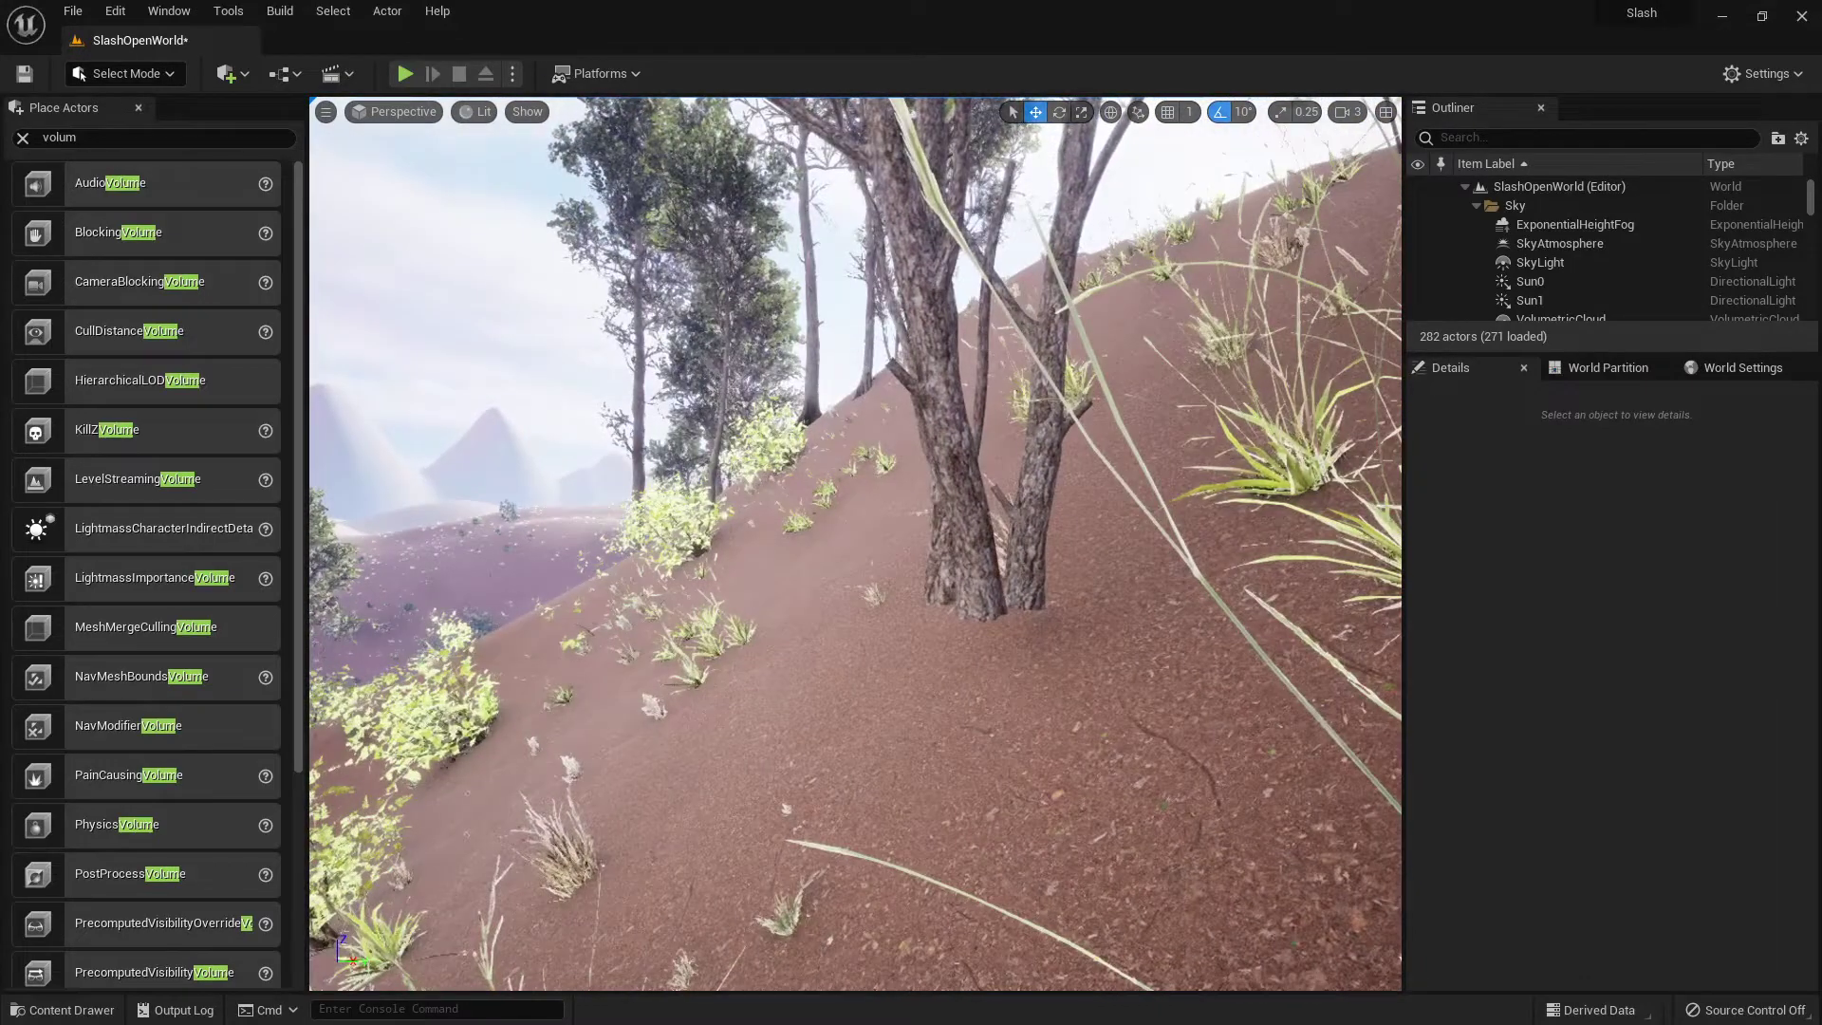
pyautogui.moveTo(655, 523); pyautogui.dragTo(658, 522, button='right')
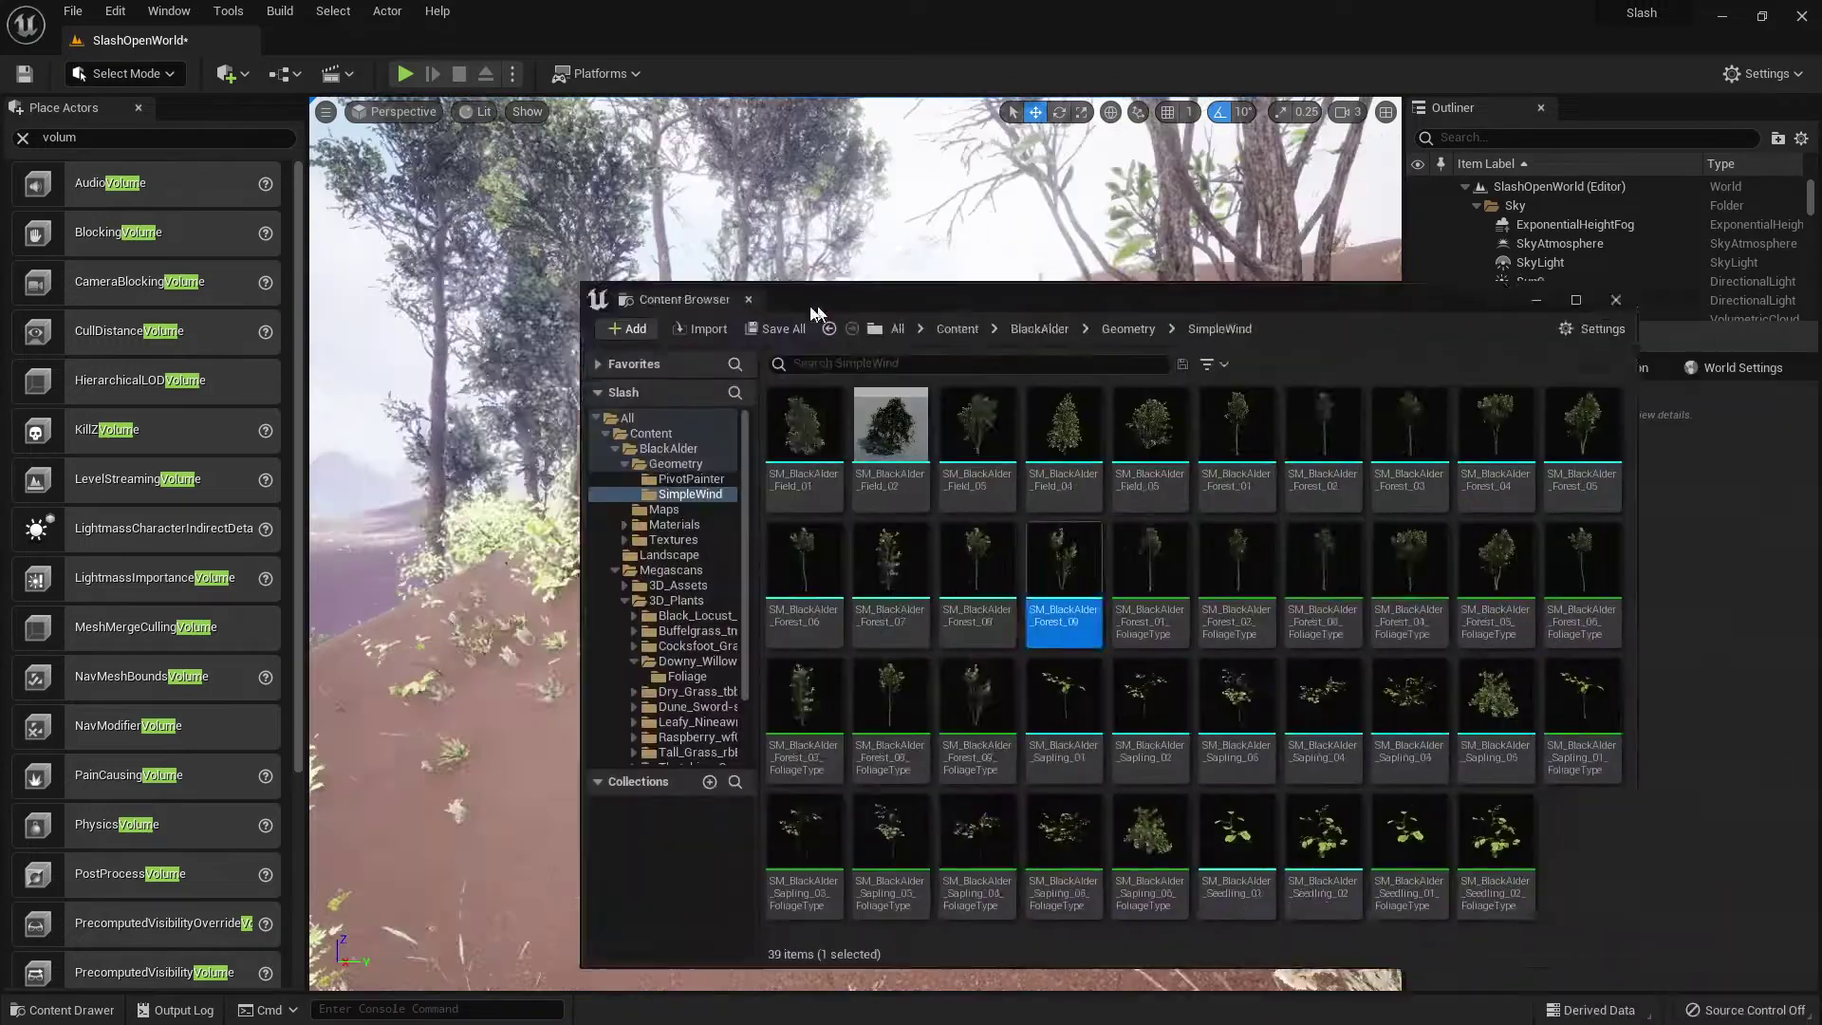
# Step: Switch to Foliage mode and show the end of the foliage type list beside the BlackAlder SimpleWind asset folder
pyautogui.moveTo(814, 308); pyautogui.dragTo(727, 313)
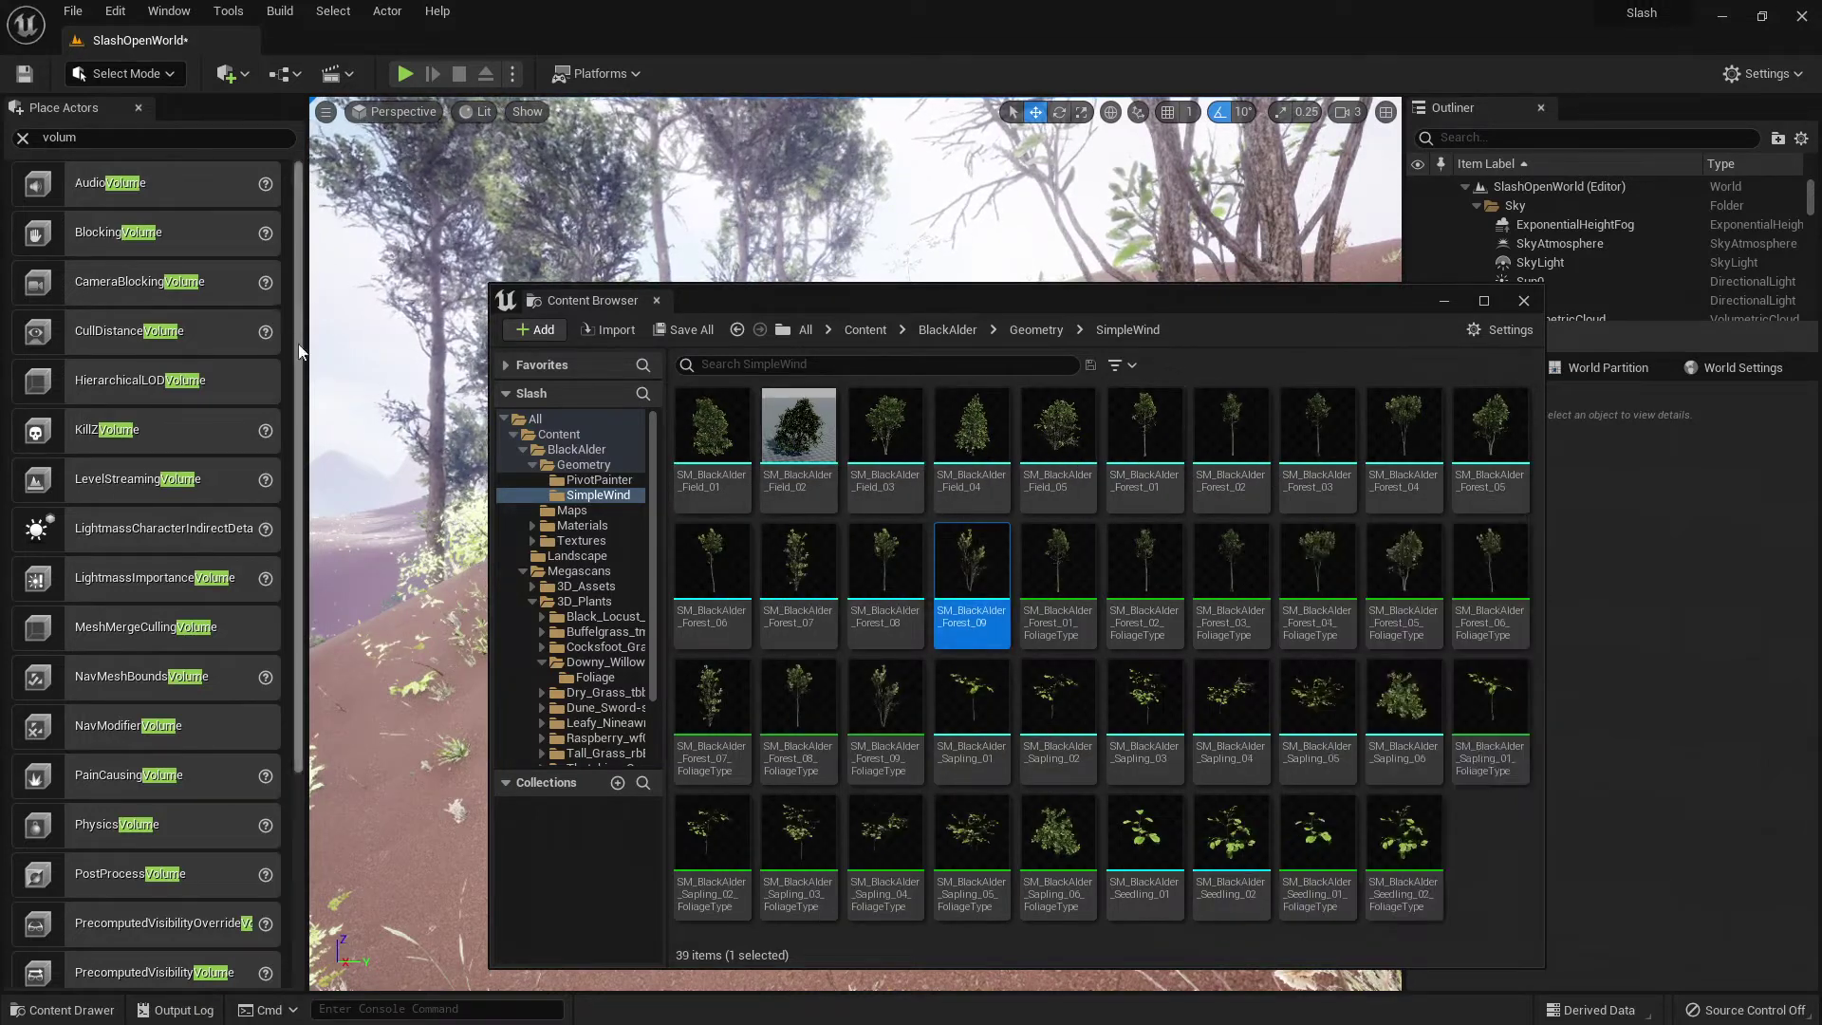
pyautogui.click(139, 76)
pyautogui.click(147, 145)
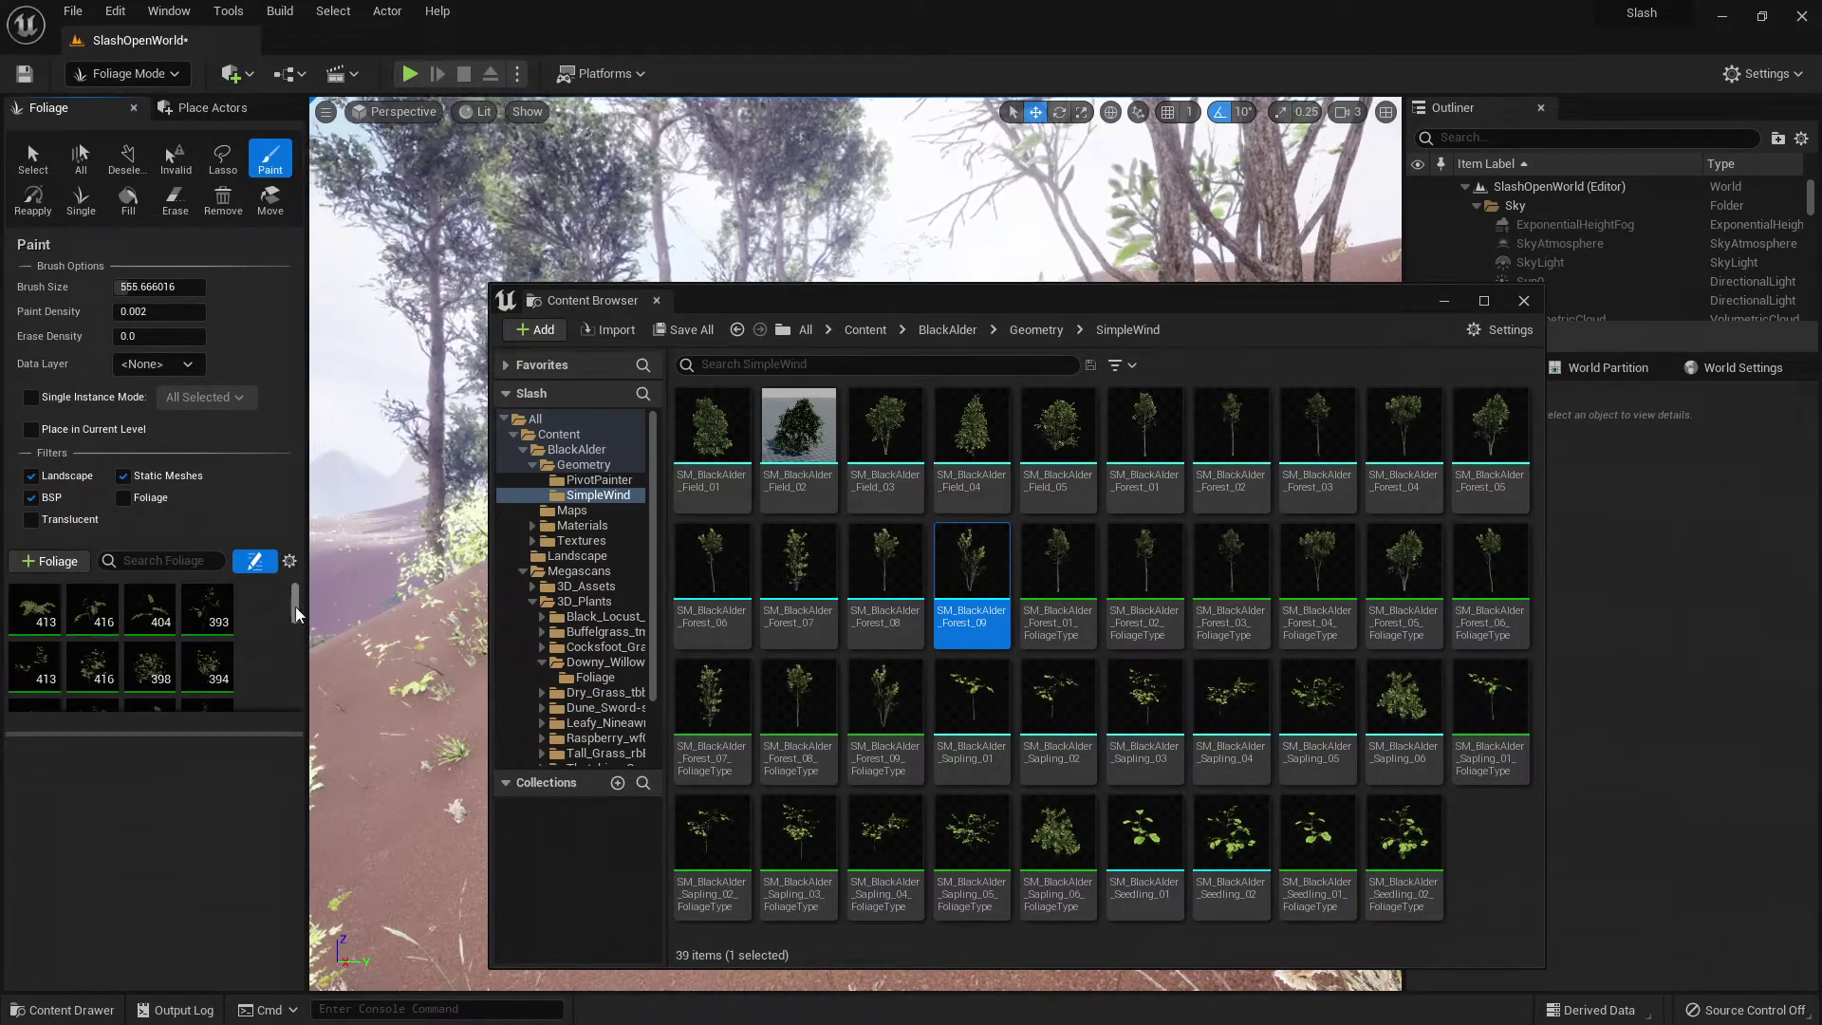
pyautogui.moveTo(294, 606); pyautogui.dragTo(298, 685)
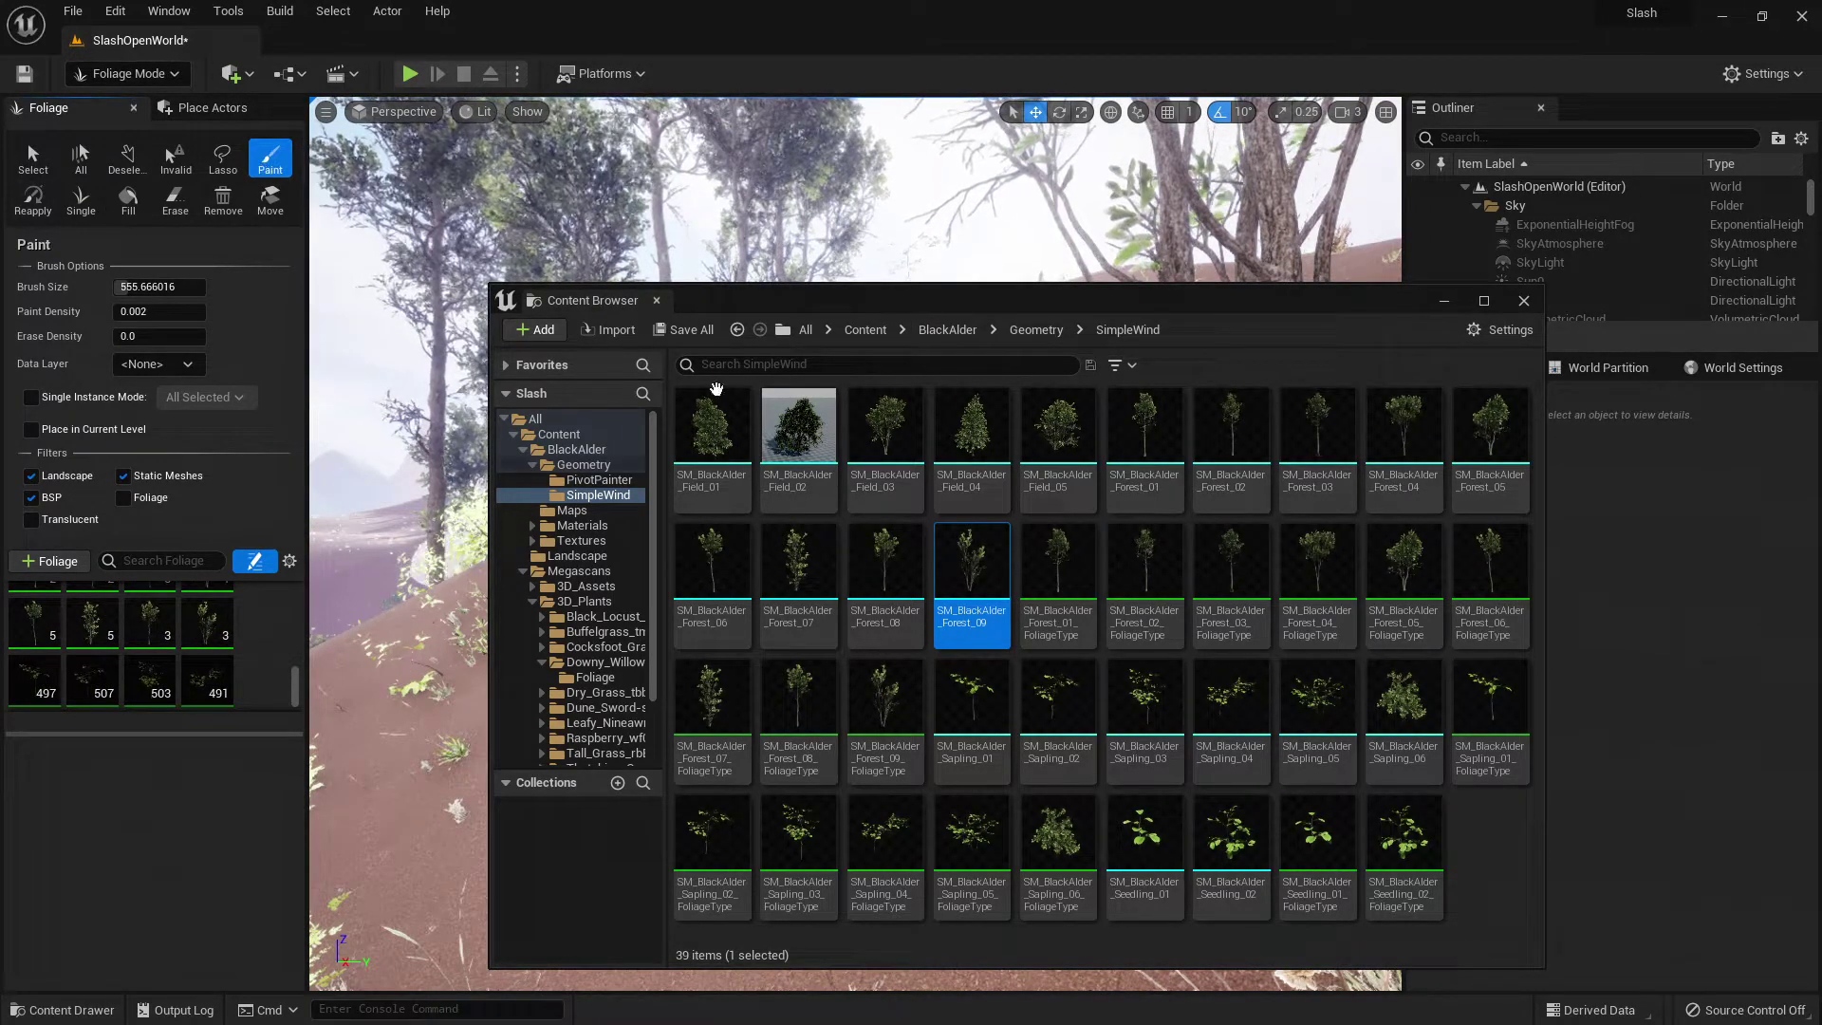
pyautogui.moveTo(795, 311); pyautogui.dragTo(1023, 396)
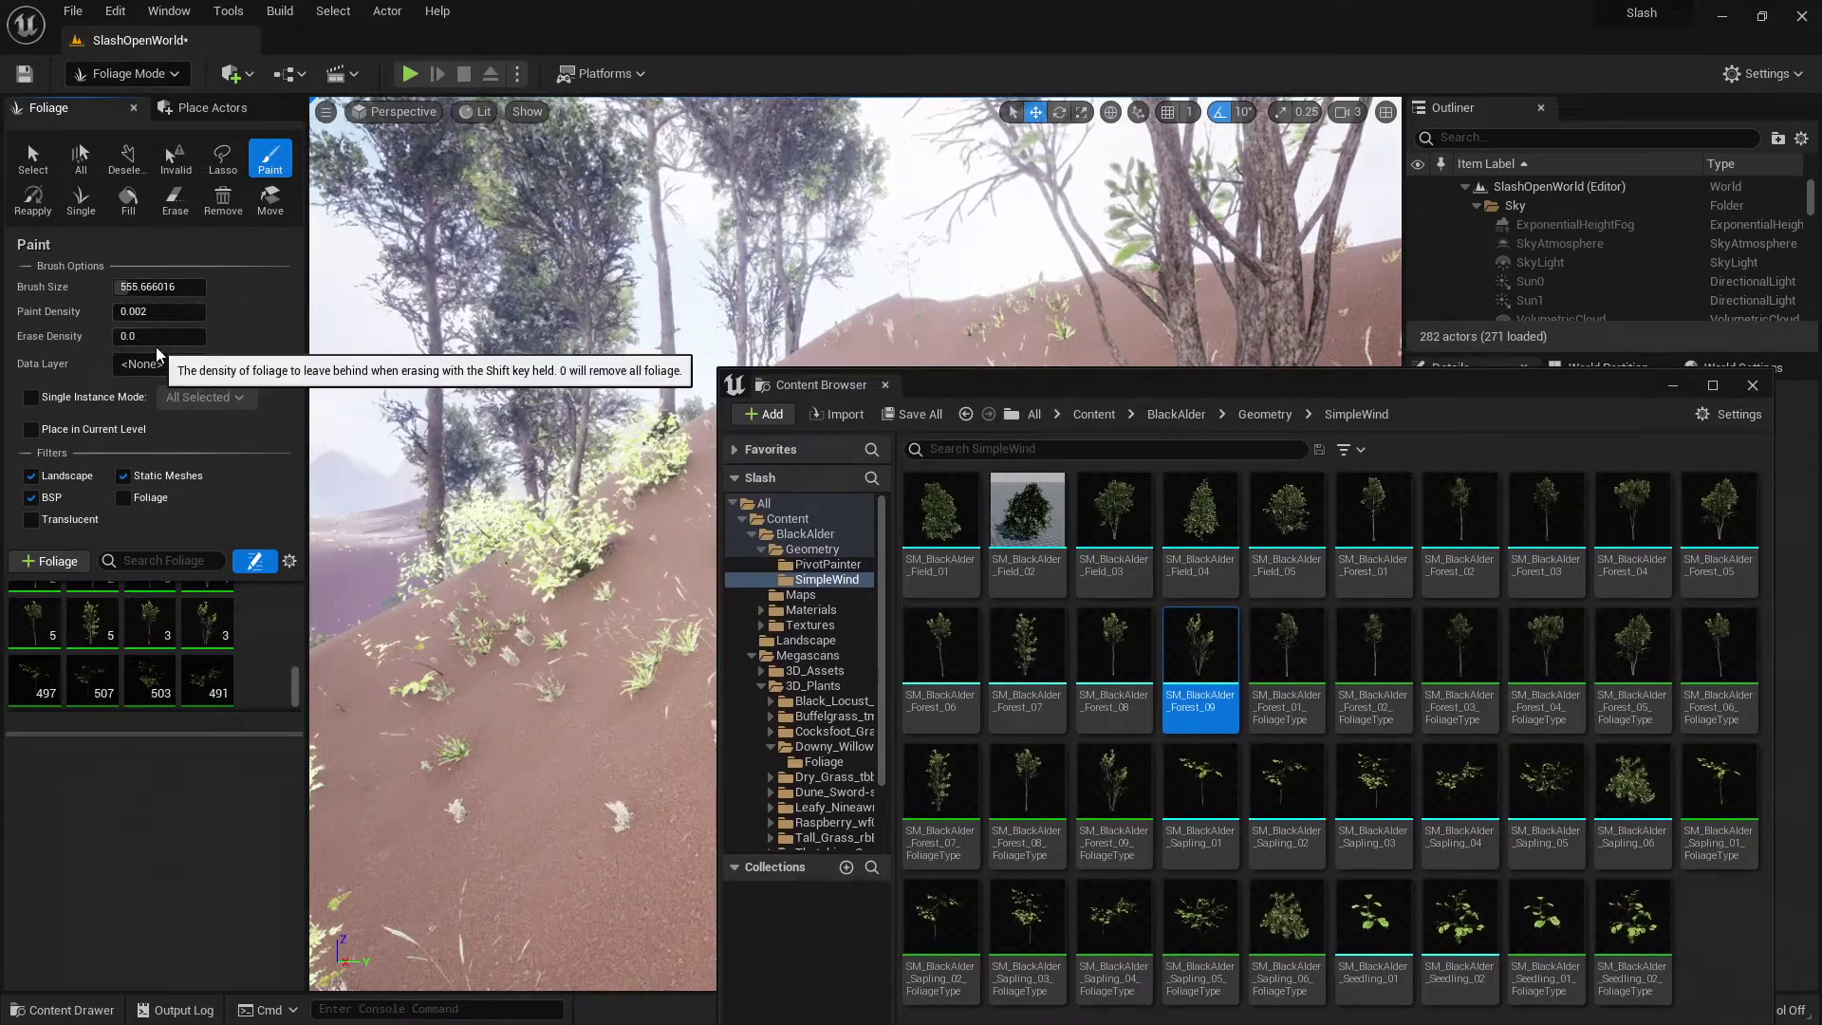
pyautogui.moveTo(989, 387); pyautogui.dragTo(810, 273)
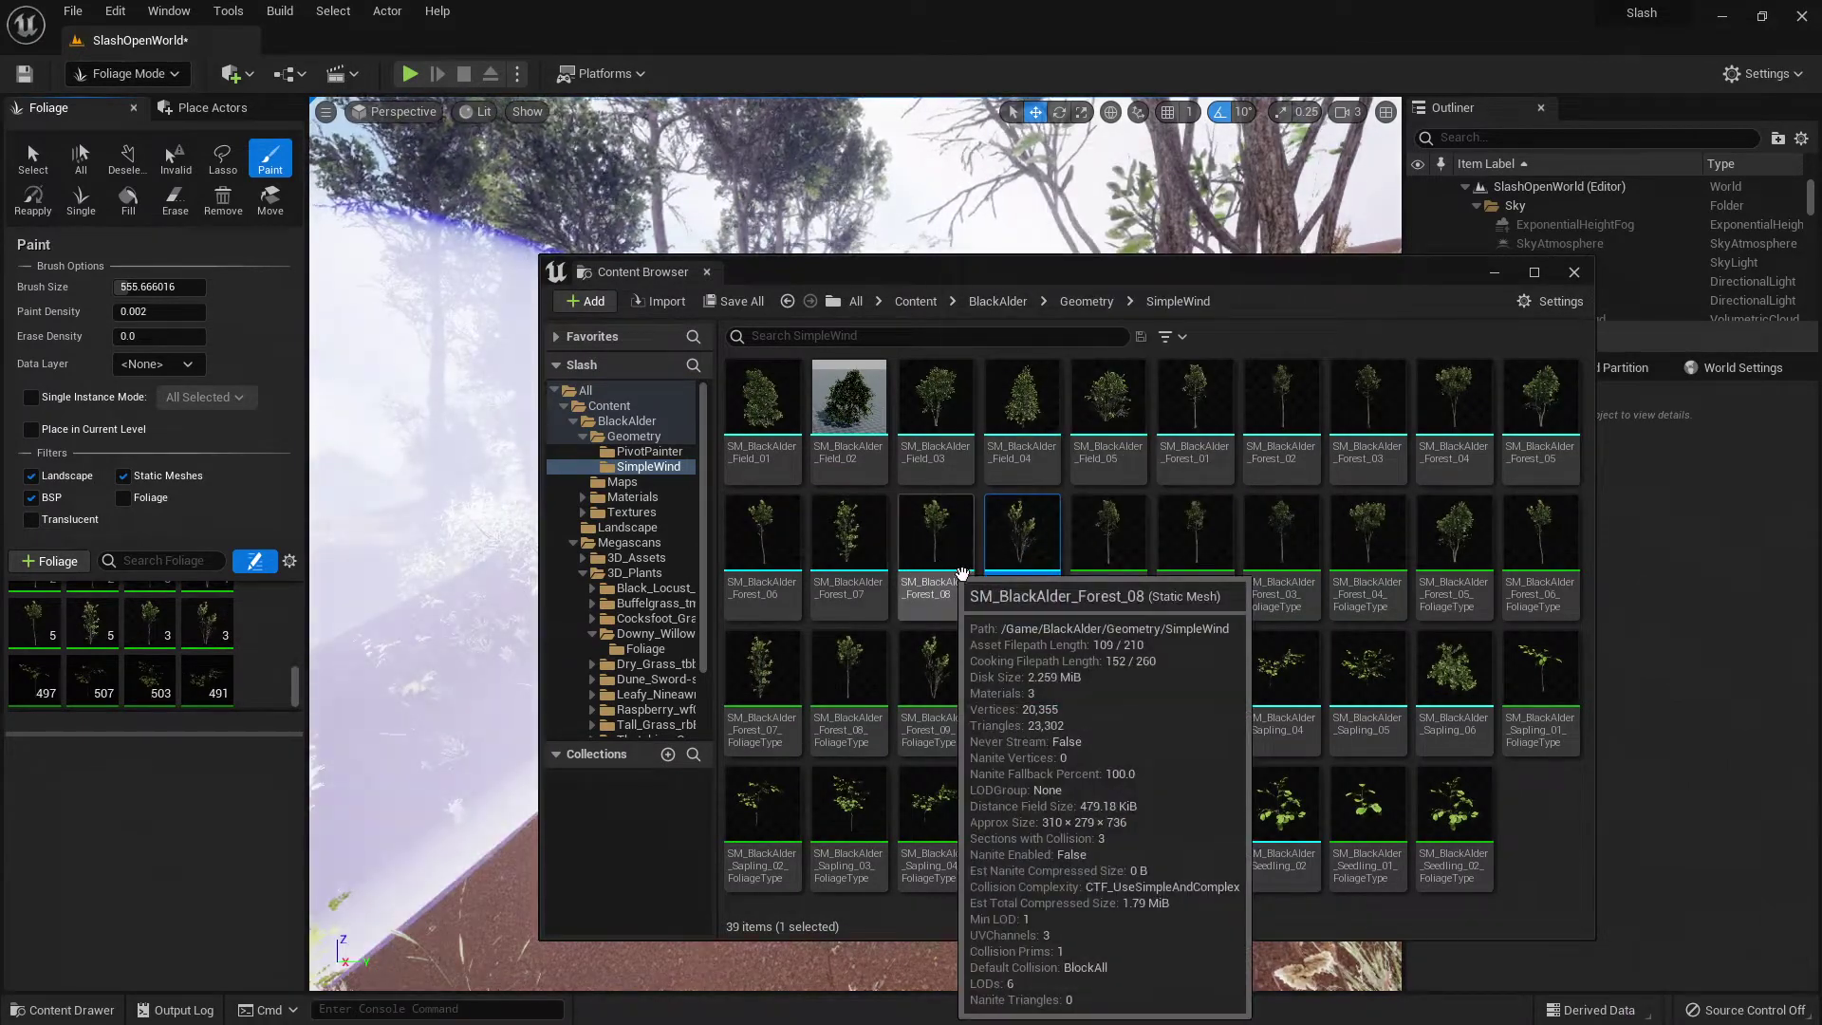
# Step: Inspect the asset details of the Black Alder static meshes and foliage types in the SimpleWind folder, including SM_BlackAlder_Forest_01 and SM_BlackAlder_Forest_02
pyautogui.moveTo(1044, 579)
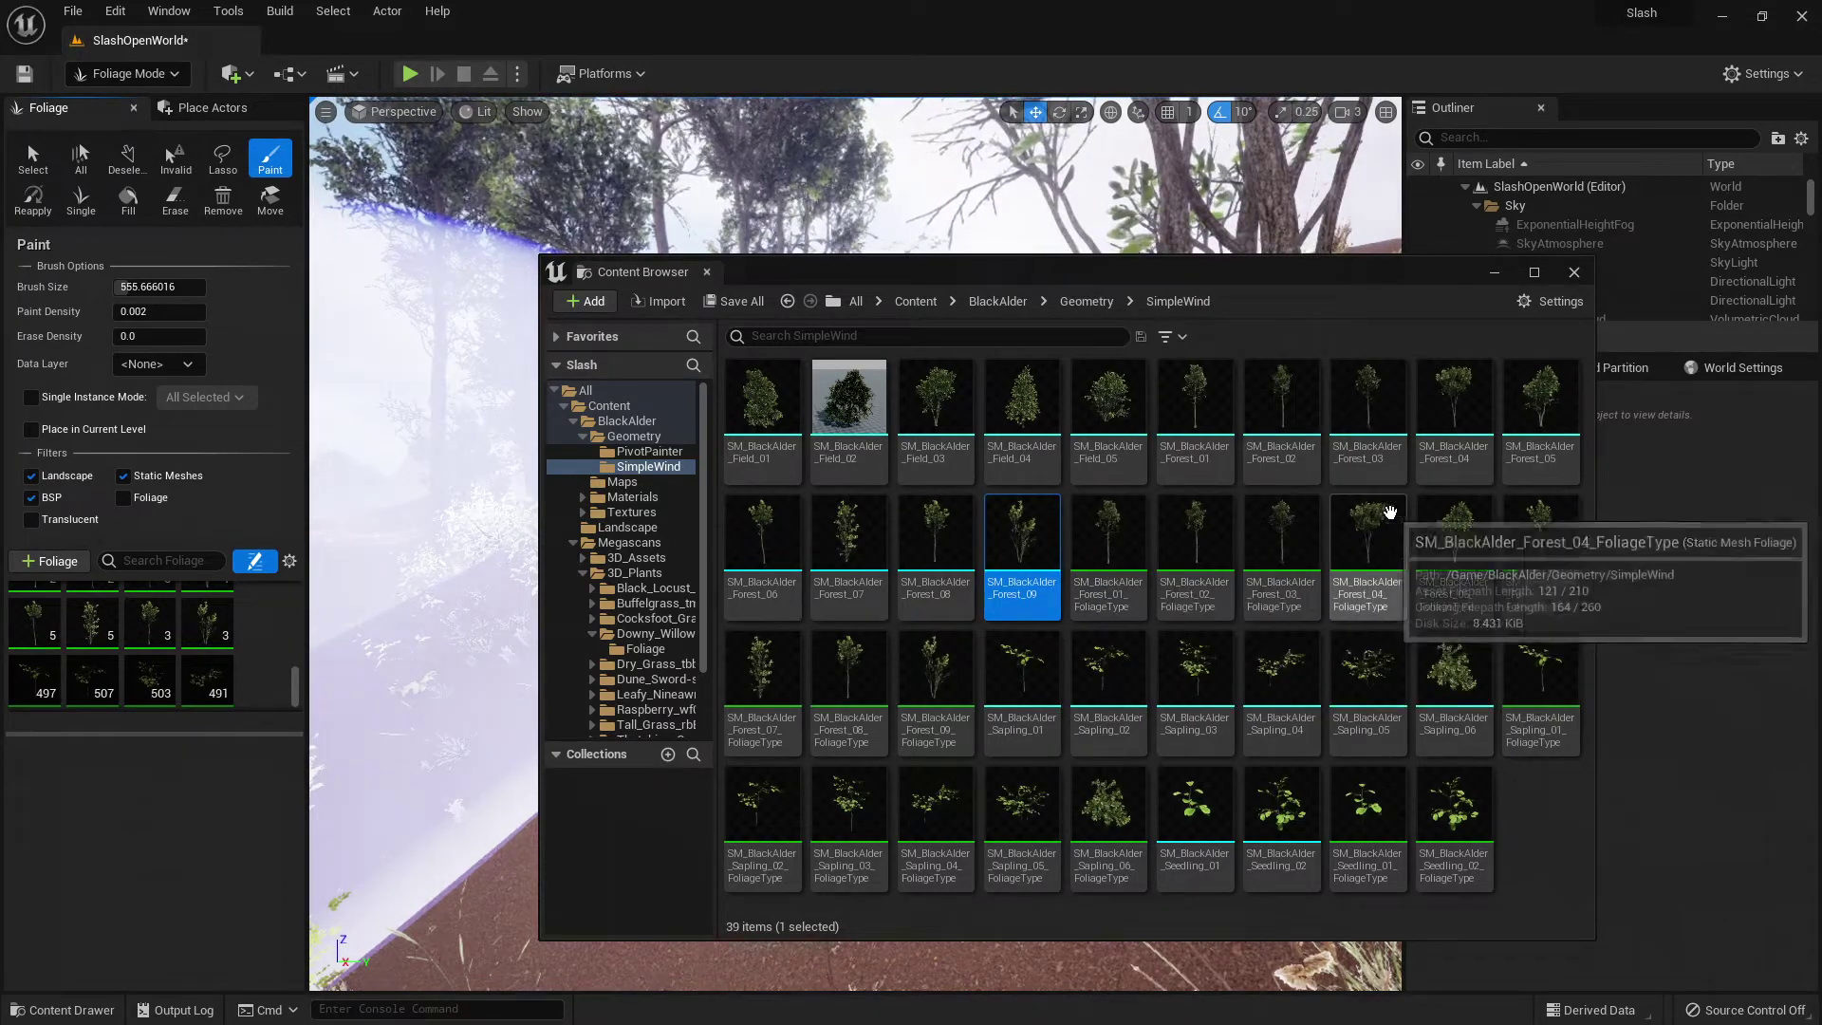
pyautogui.moveTo(995, 649)
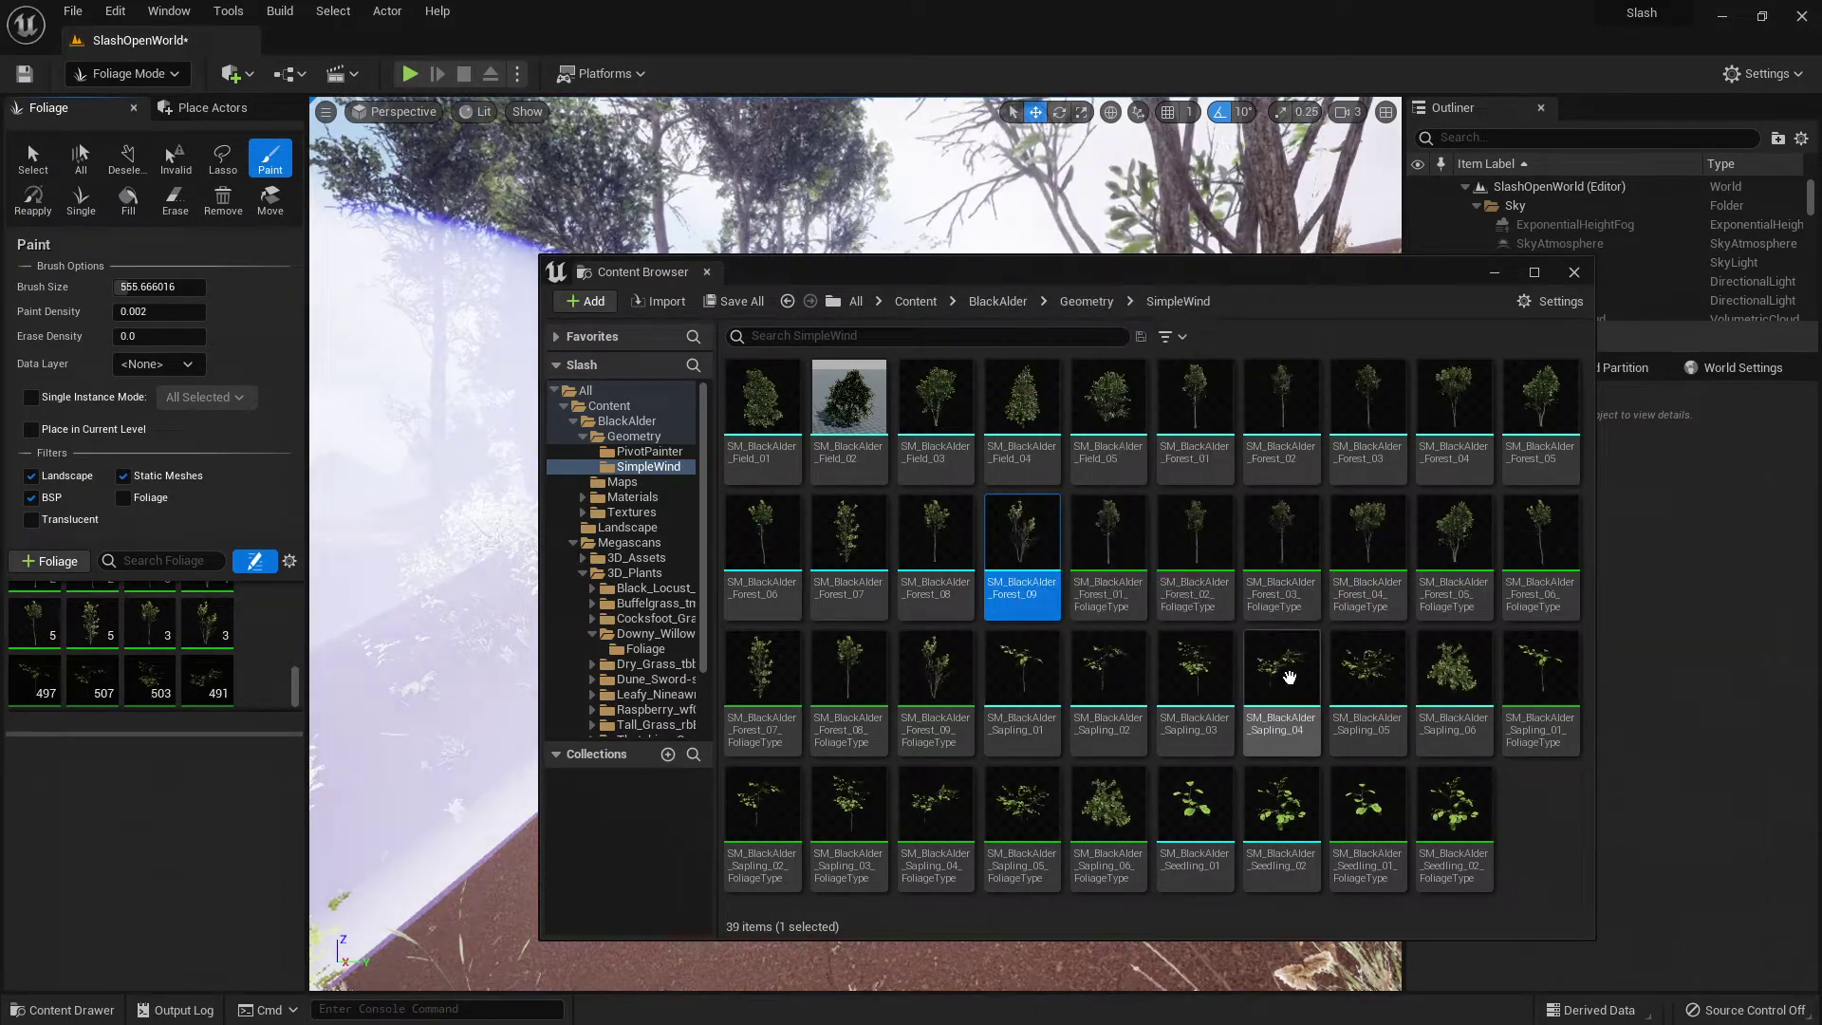
pyautogui.moveTo(933, 745)
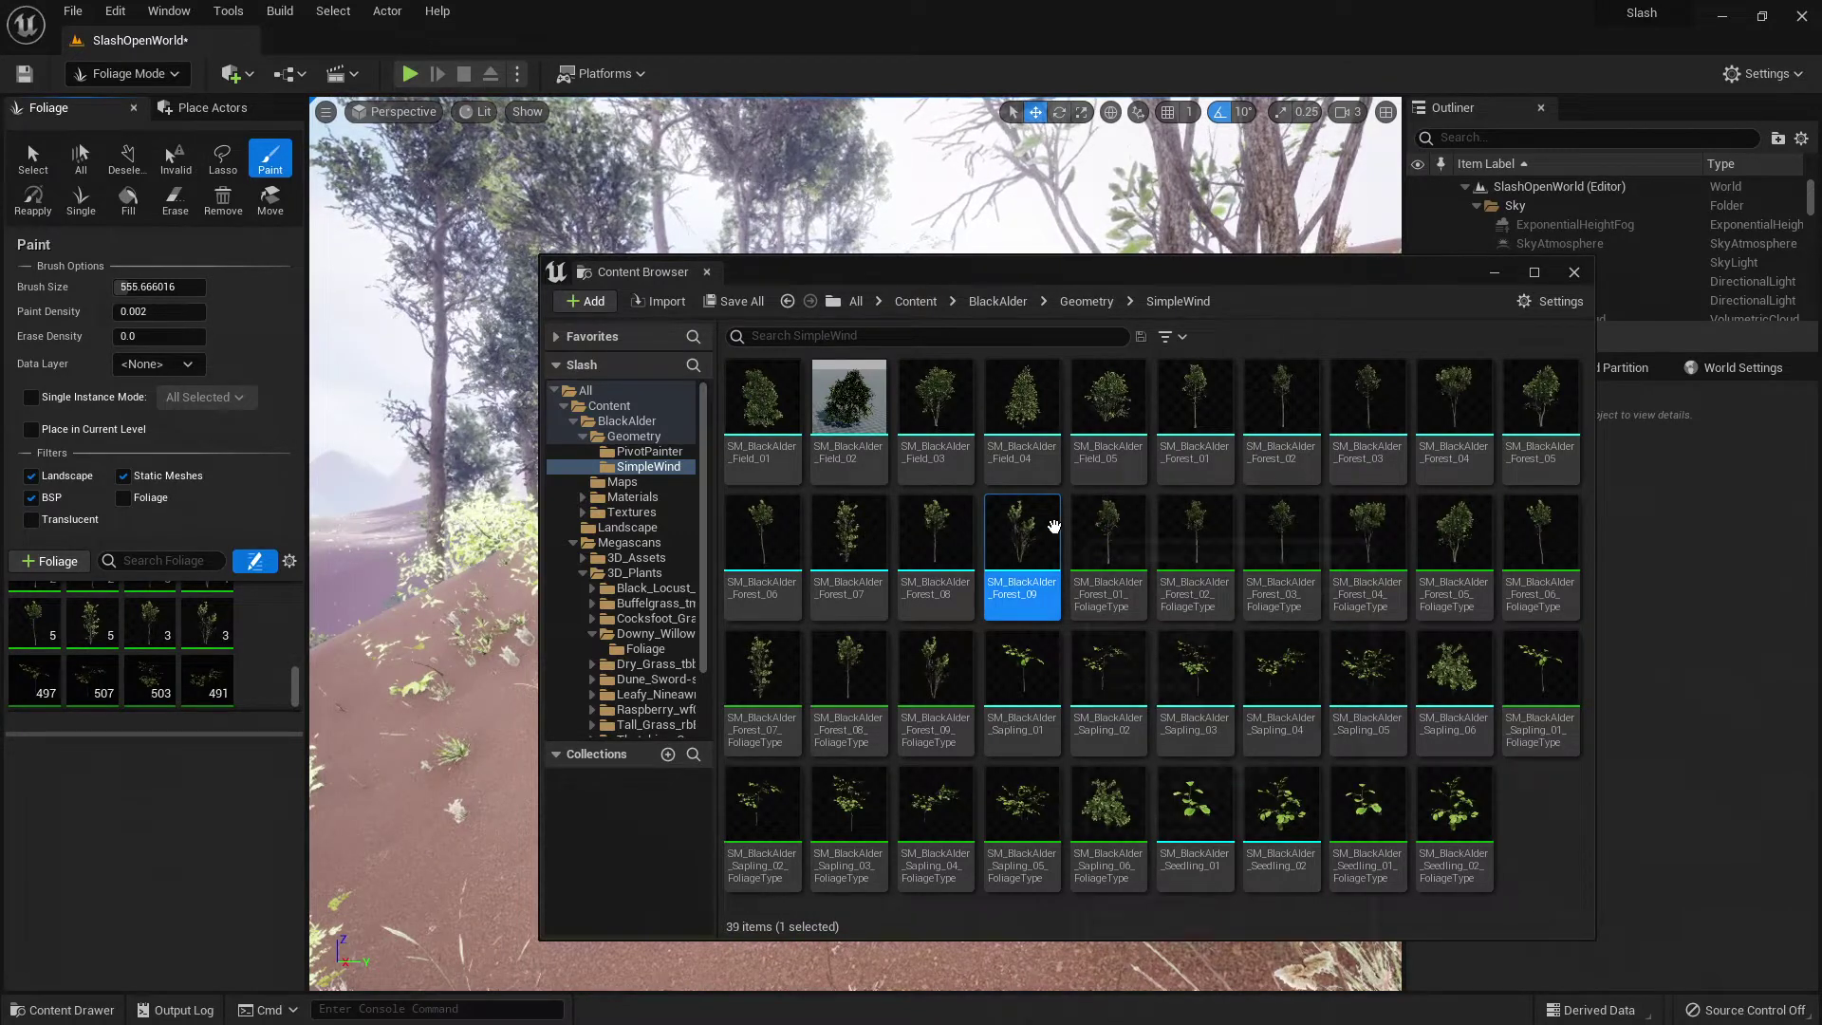
pyautogui.moveTo(1018, 528)
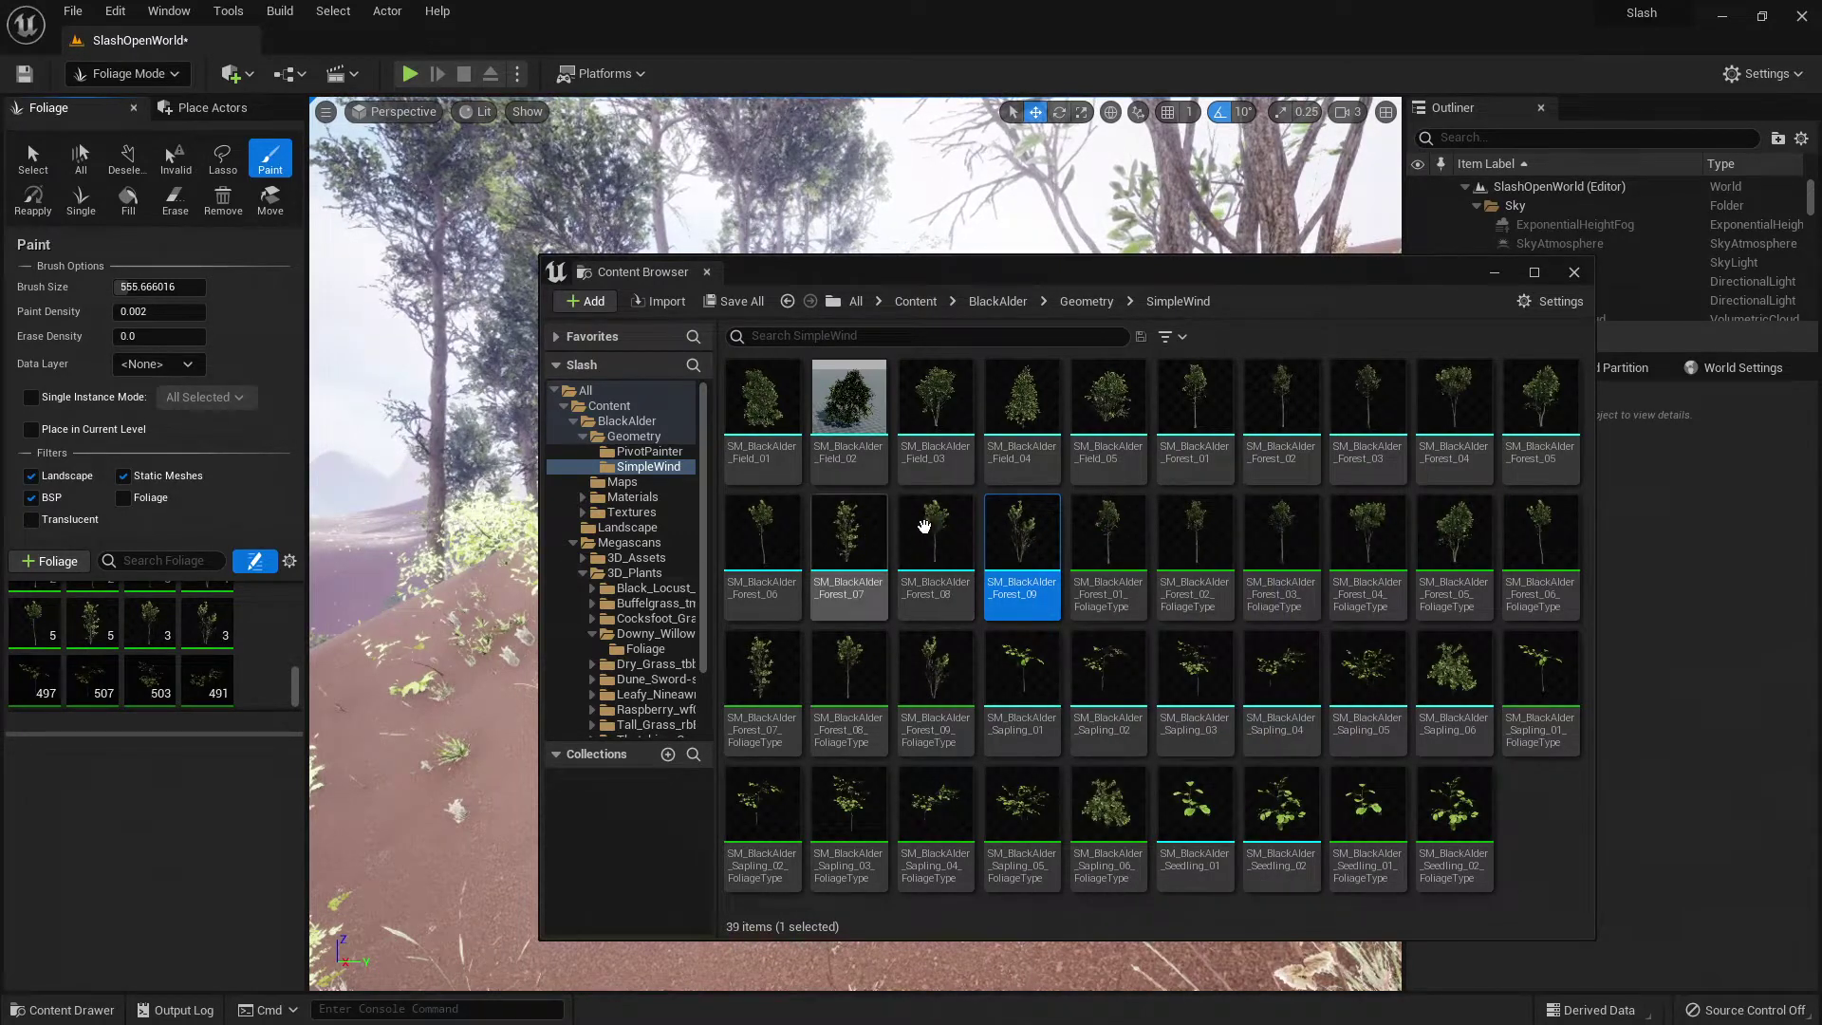
pyautogui.moveTo(1292, 474)
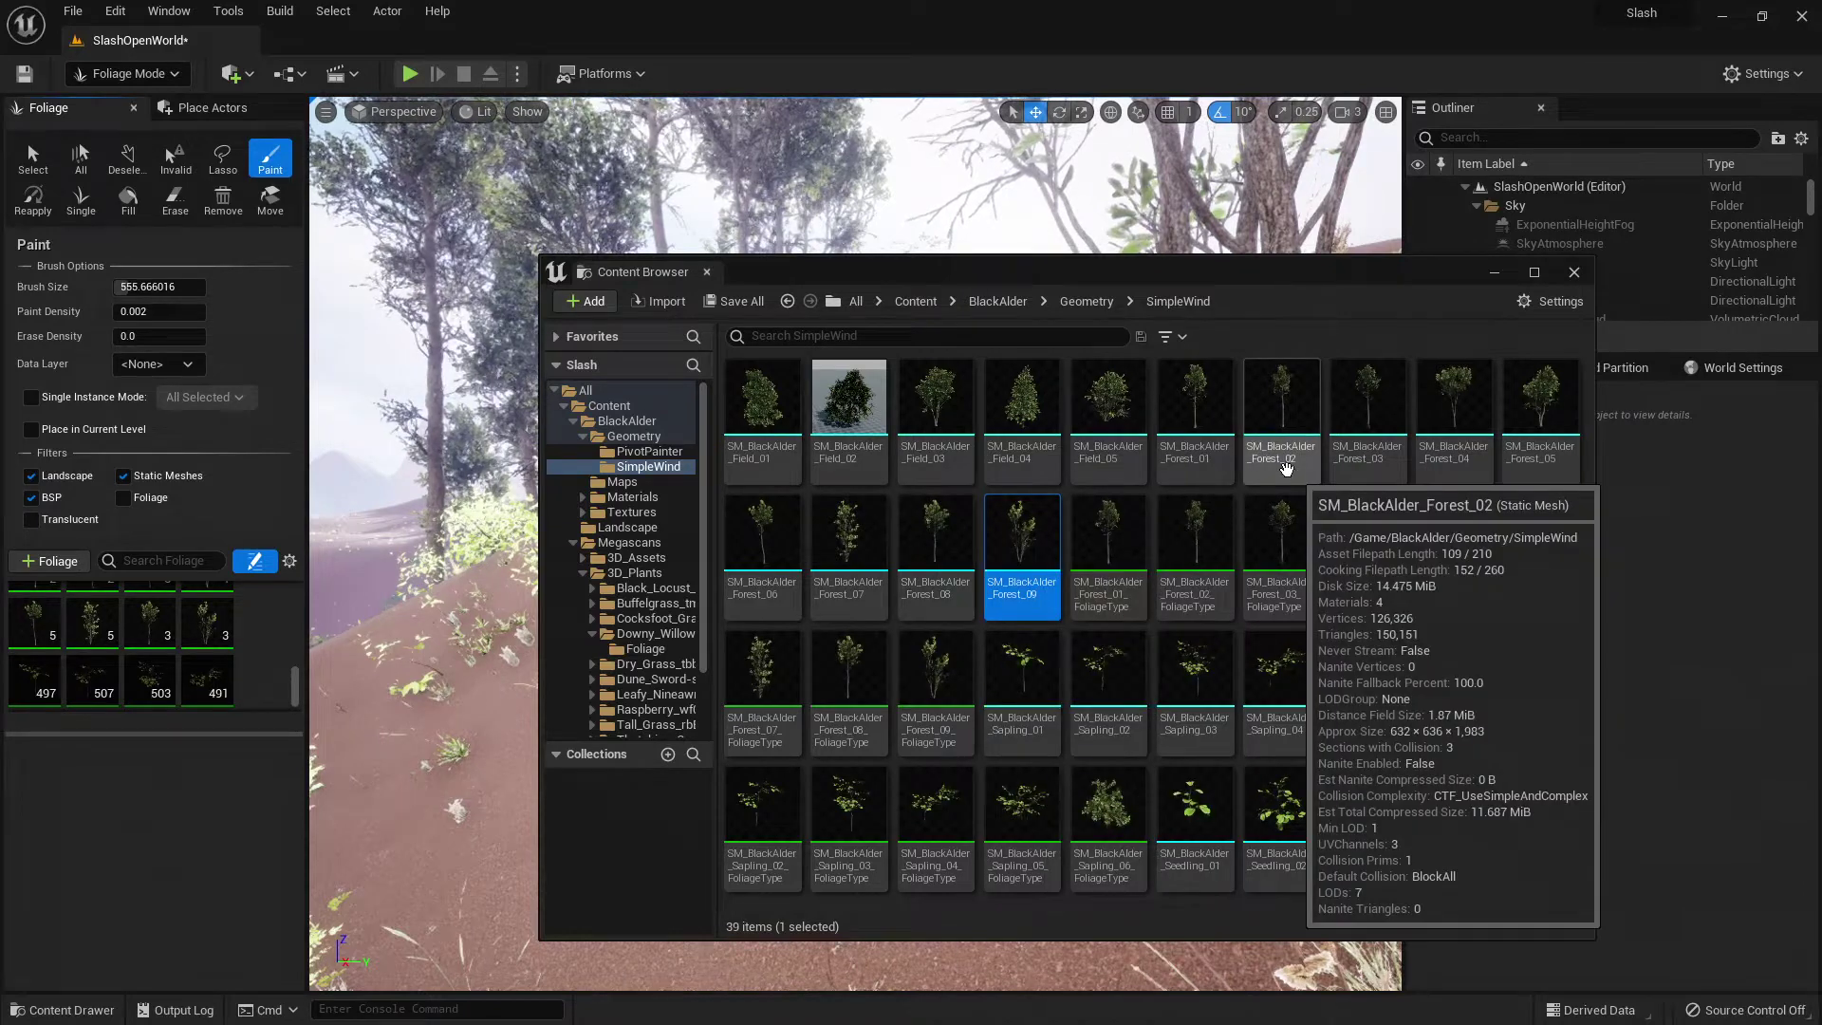
pyautogui.moveTo(1206, 417)
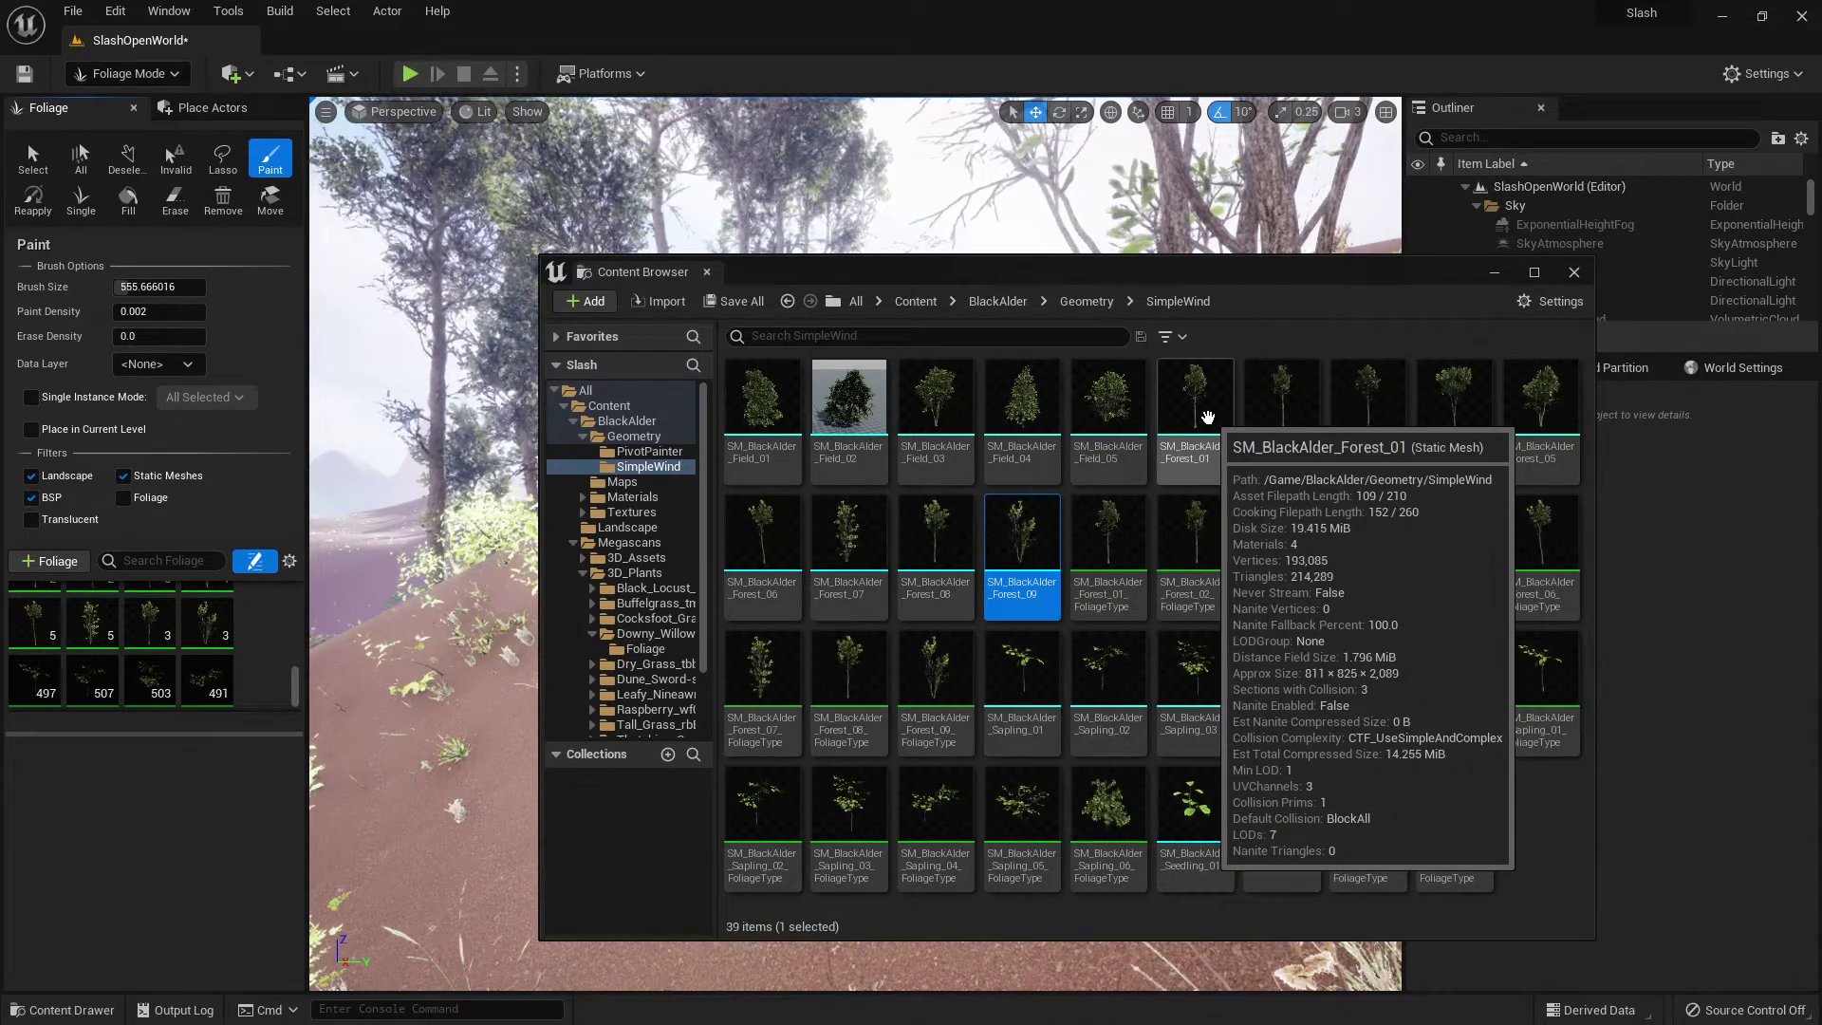
# Step: Select the static meshes SM_BlackAlder_Forest_01 through SM_BlackAlder_Forest_09 in the SimpleWind folder and compare them with the foliage types in the painting list
pyautogui.click(1206, 418)
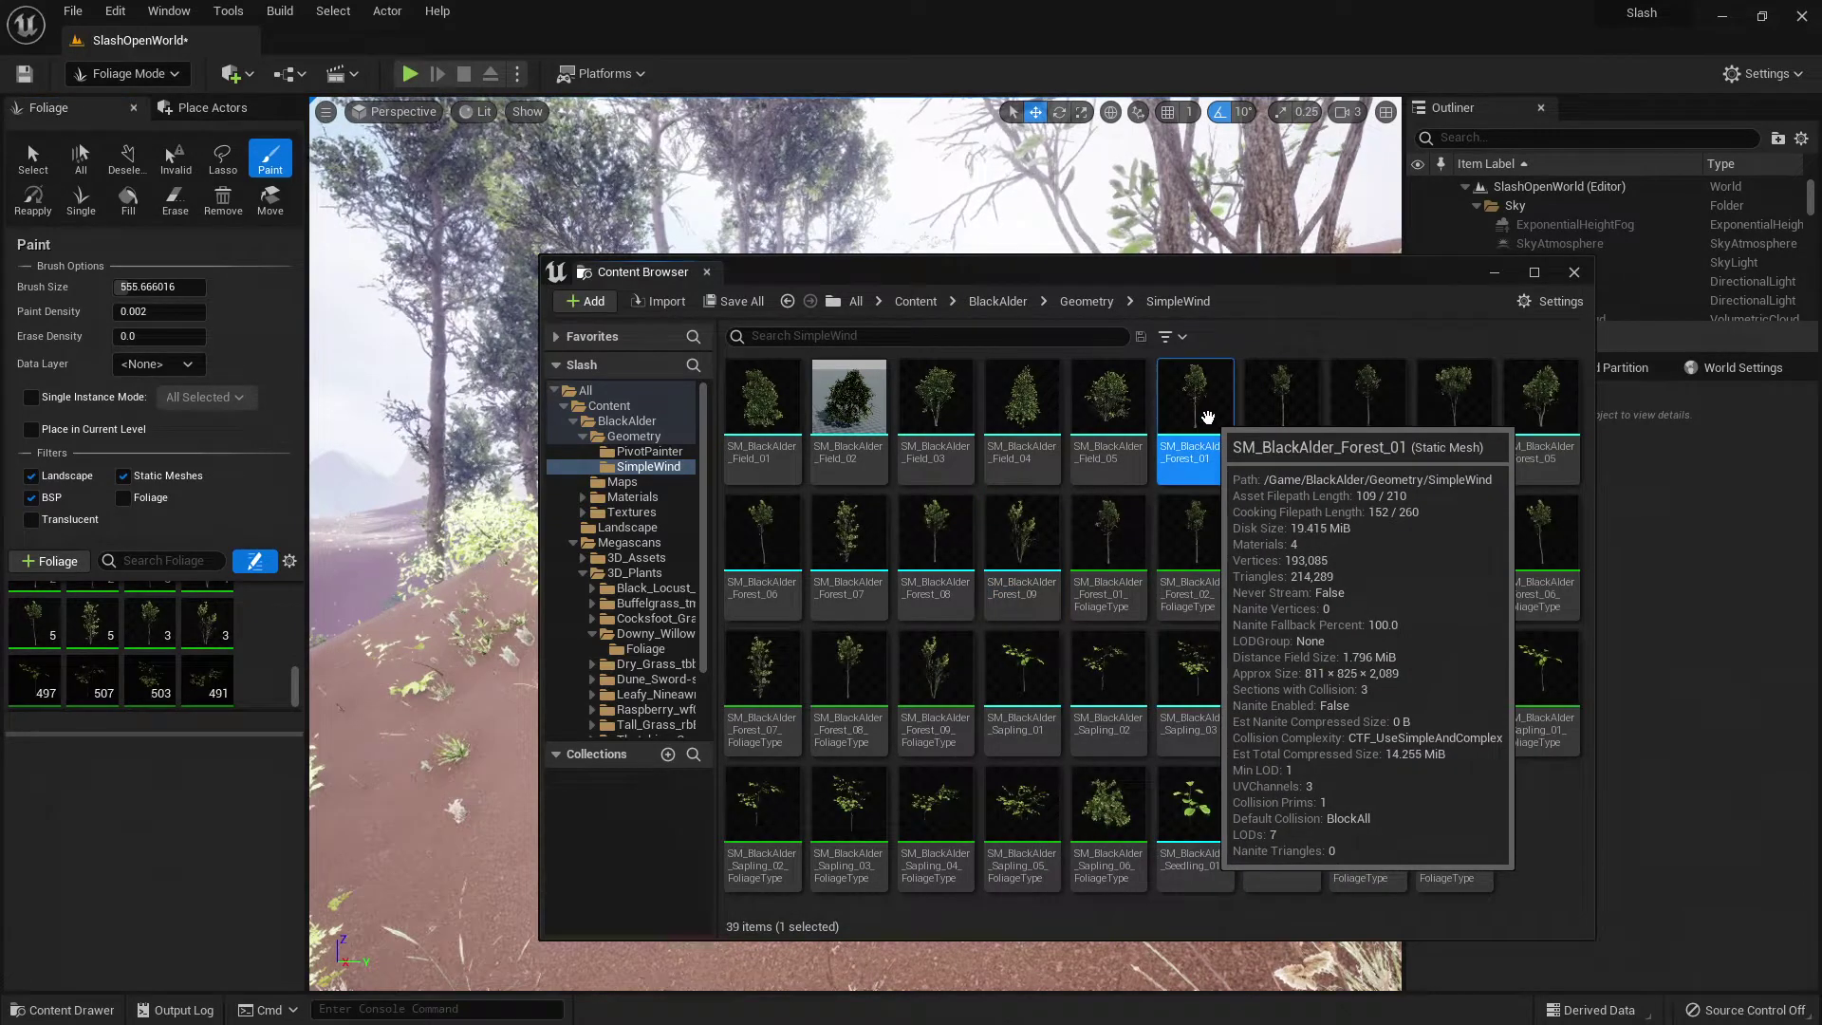
pyautogui.keyDown('shift'); pyautogui.click(1033, 554); pyautogui.keyUp('shift')
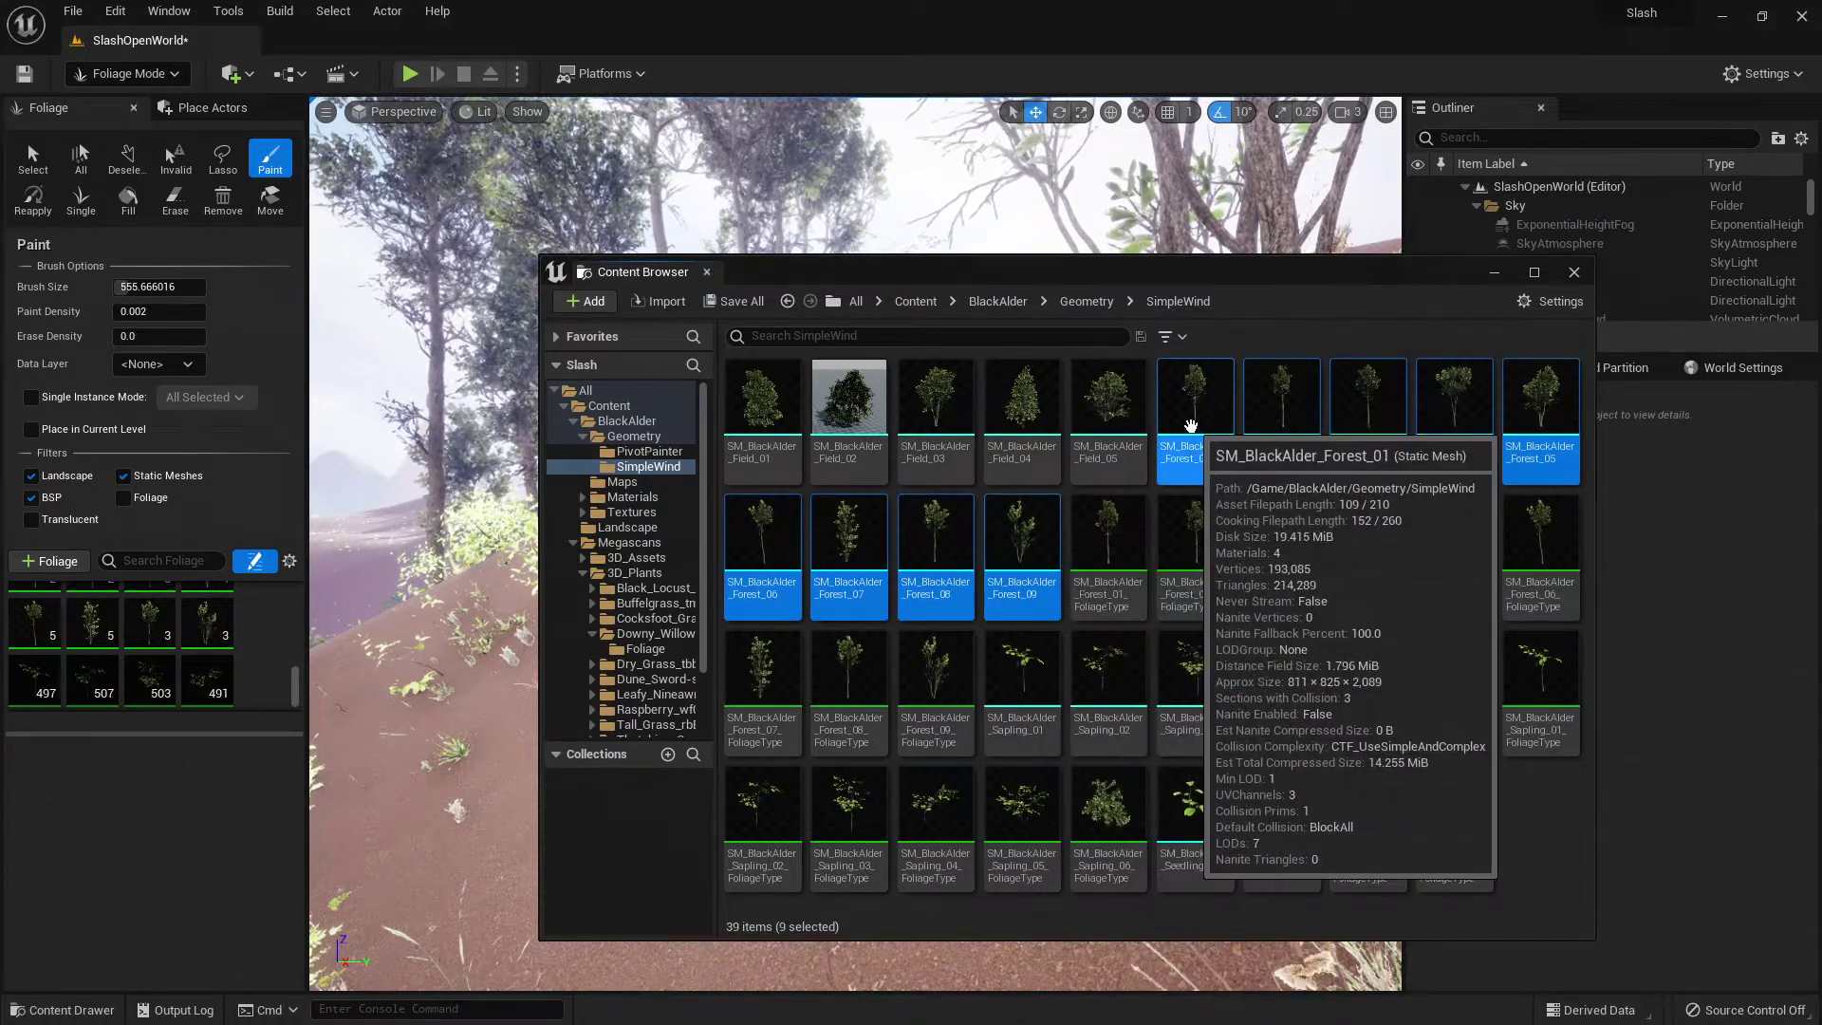
pyautogui.moveTo(185, 591)
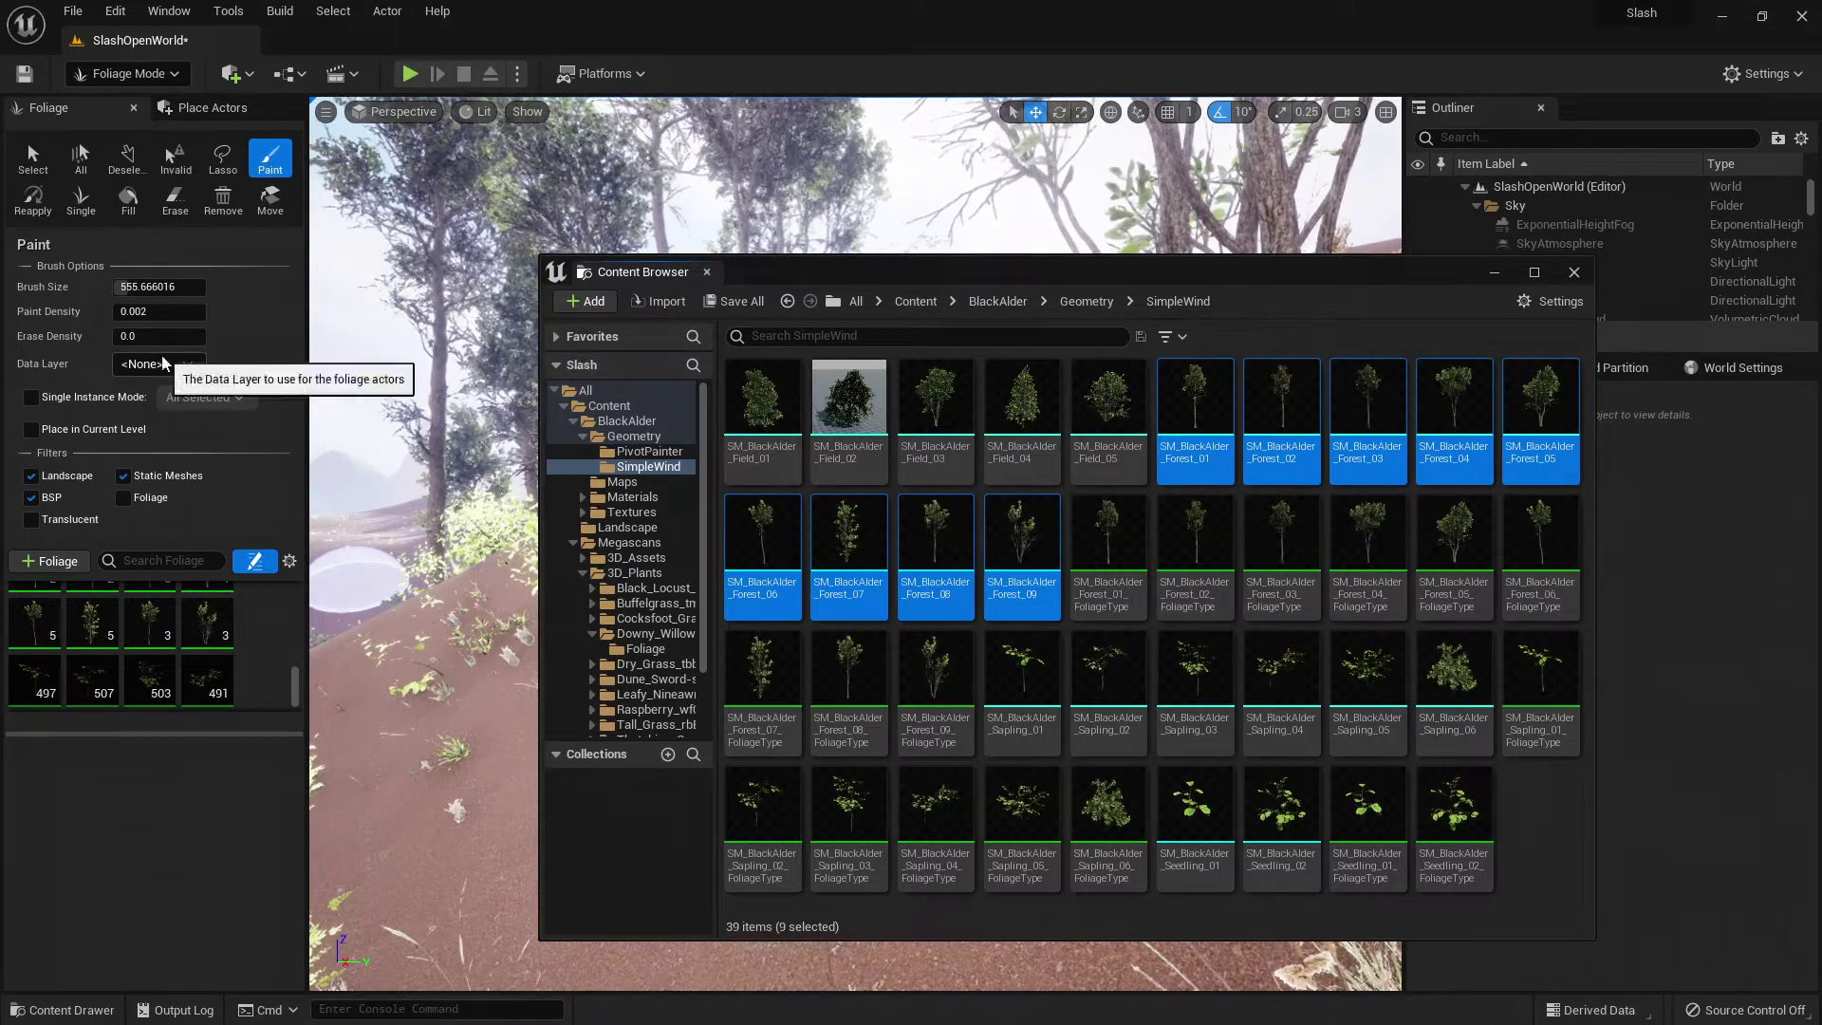
pyautogui.moveTo(206, 636)
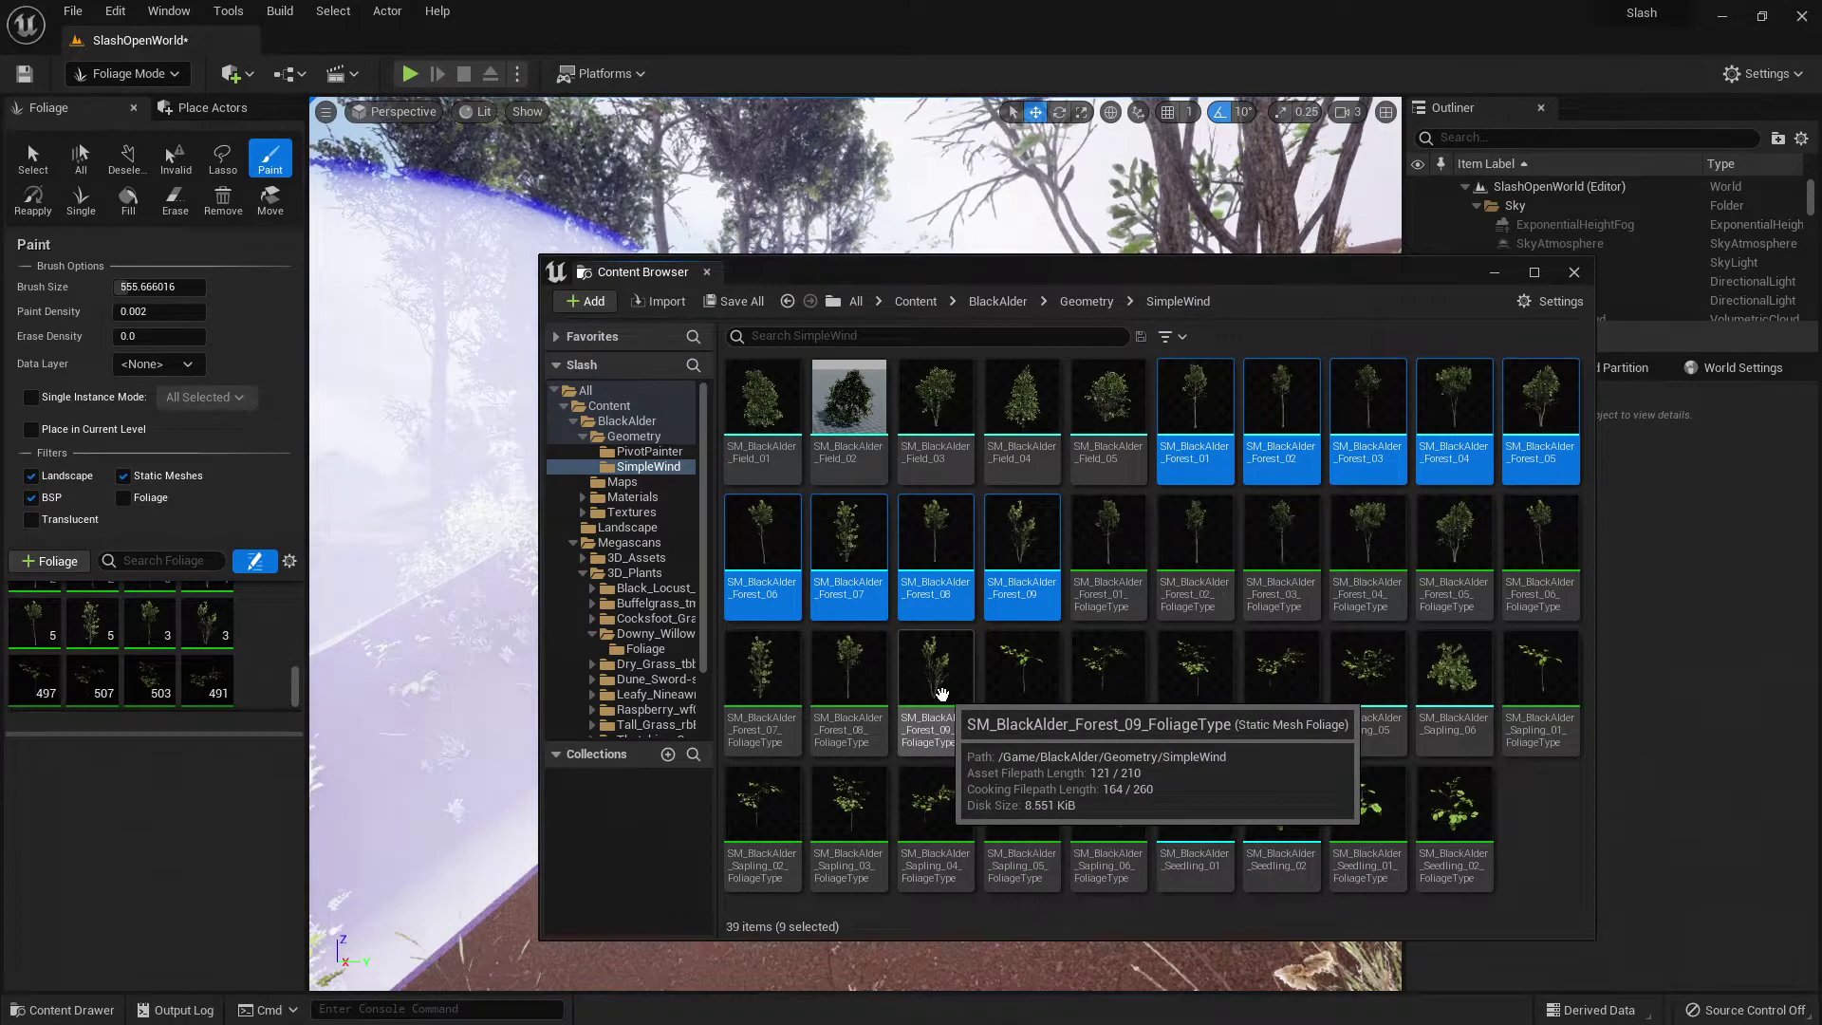
# Step: Return to Select mode and open the settings of SM_BlackAlder_Forest_09_FoliageType
pyautogui.click(179, 77)
pyautogui.click(163, 104)
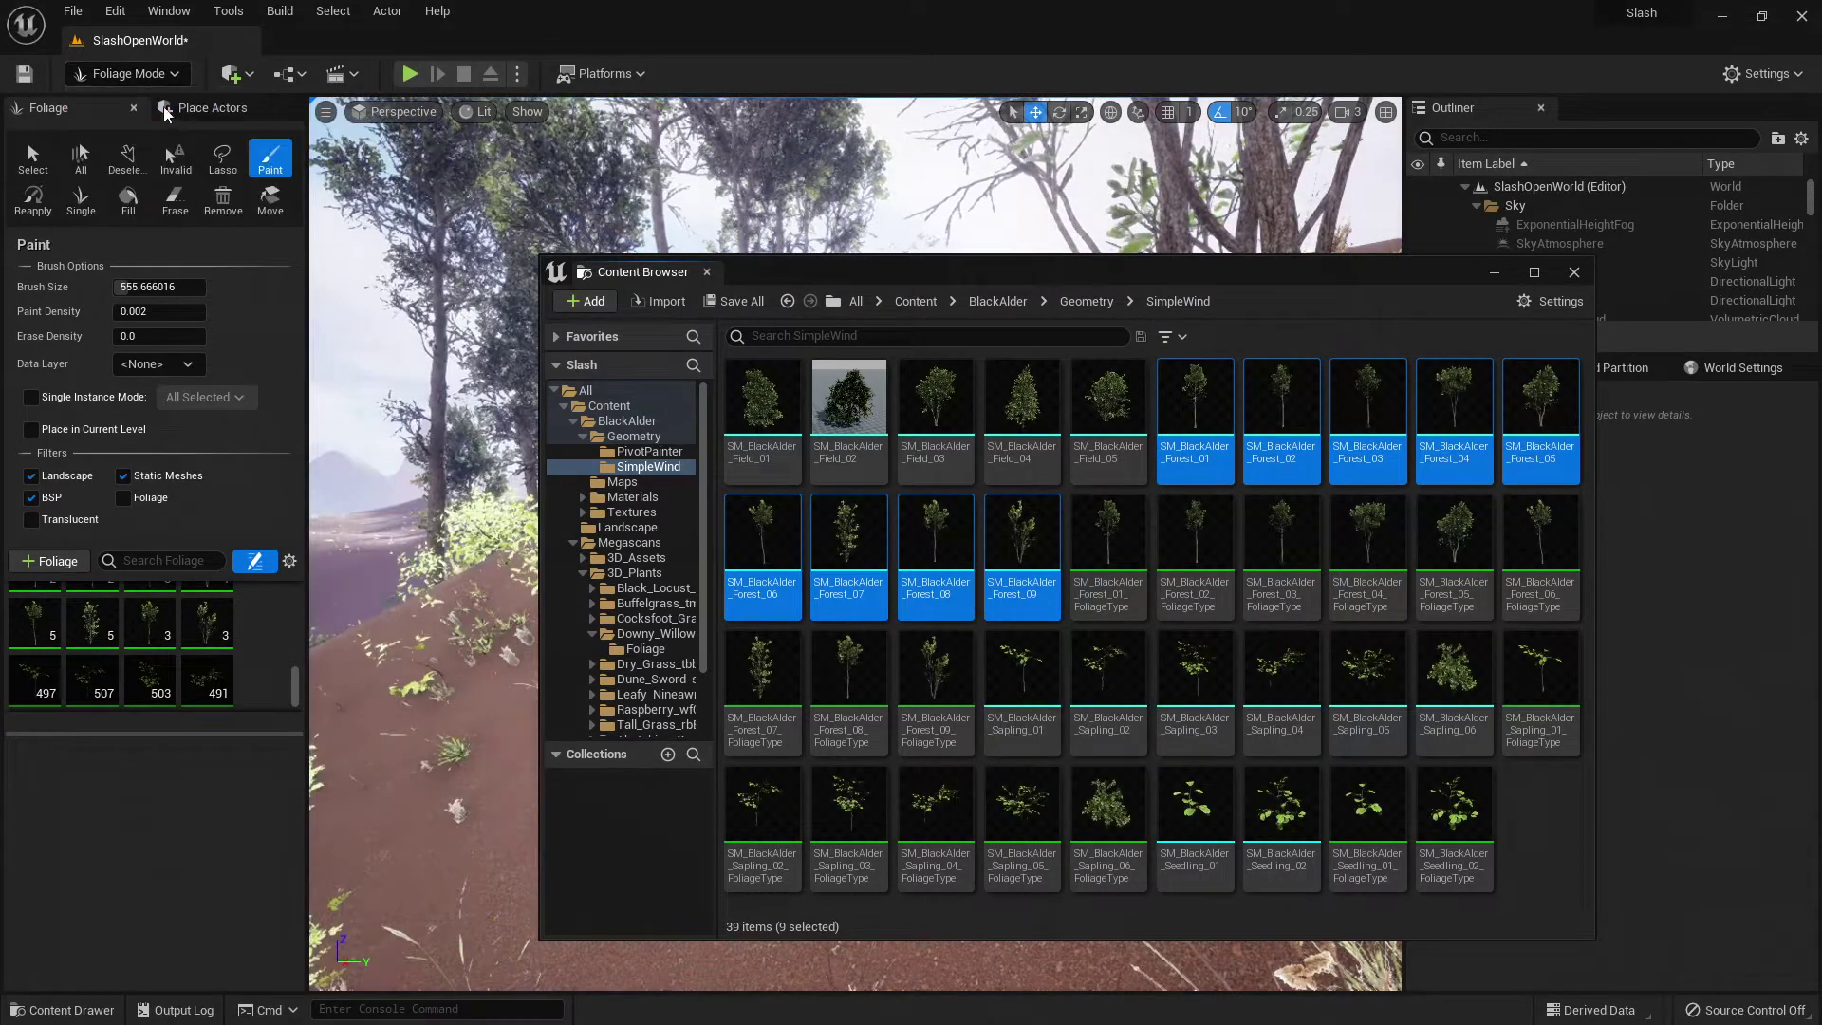
pyautogui.click(920, 685)
pyautogui.doubleClick(921, 685)
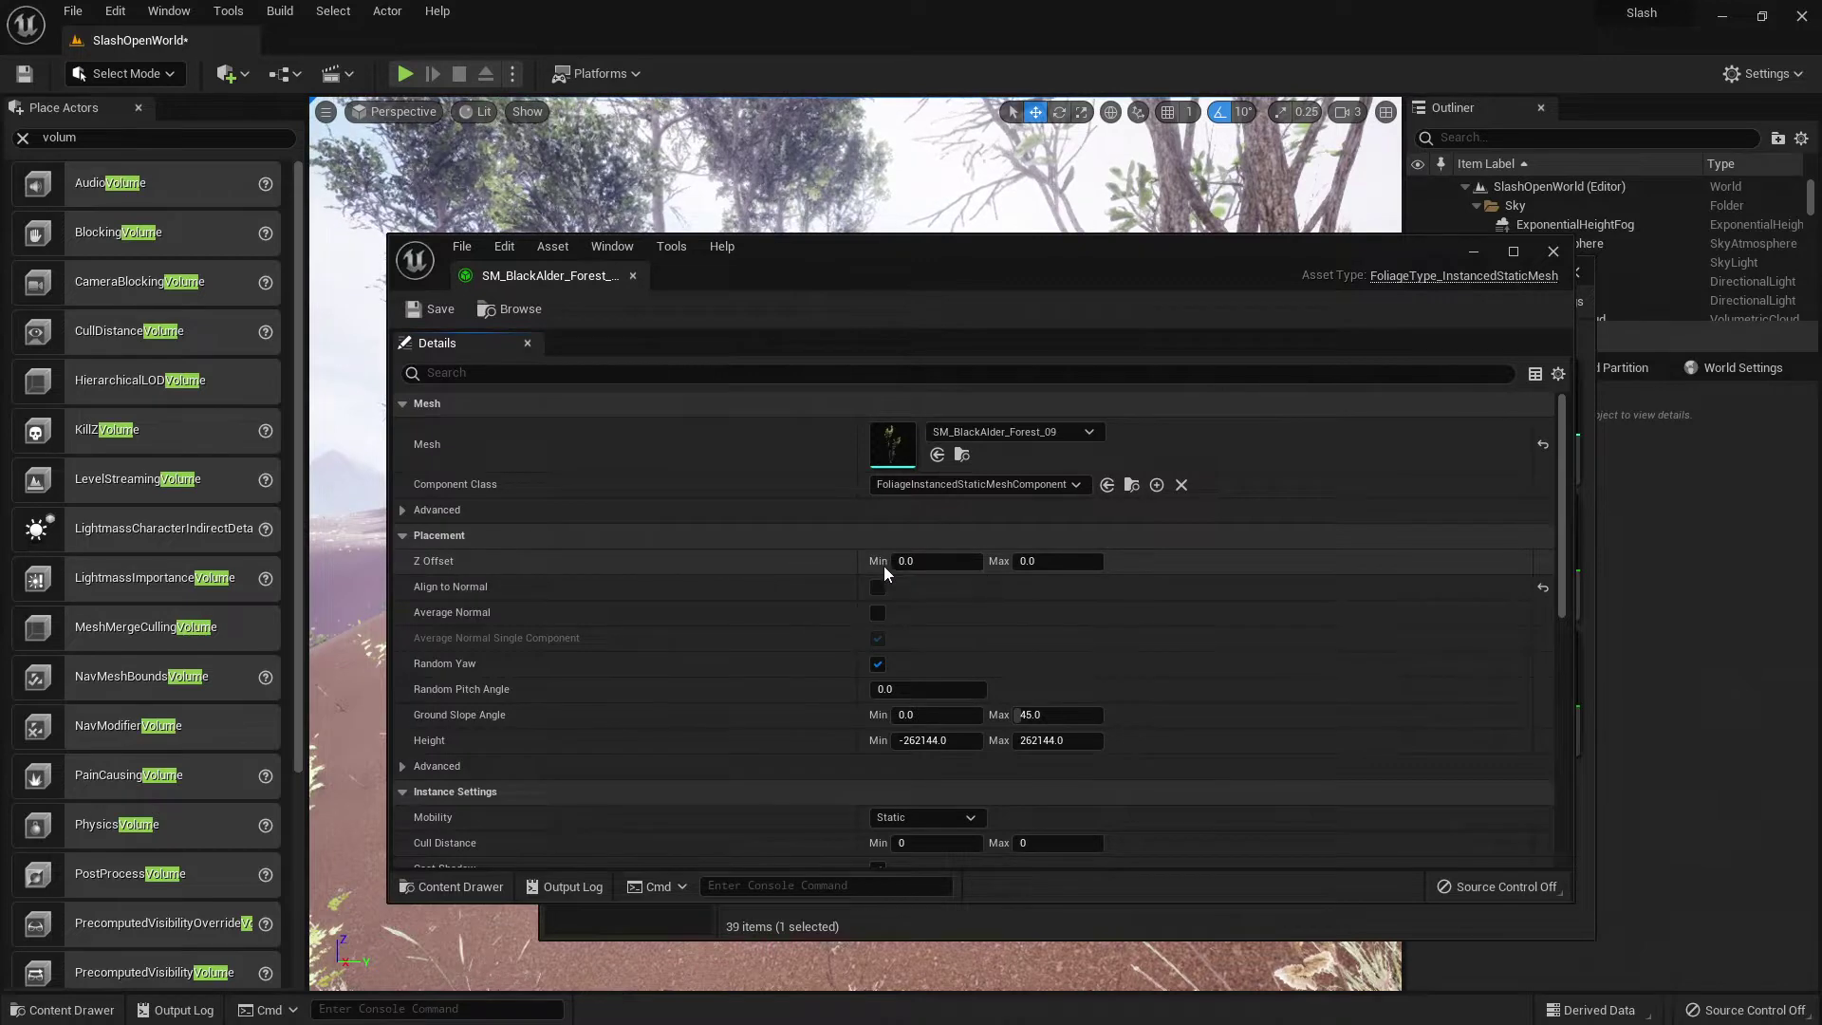
# Step: Move the floating windows off the viewport and examine how the trees, bushes and grass sit on the slopes
pyautogui.moveTo(1022, 293); pyautogui.dragTo(1177, 665)
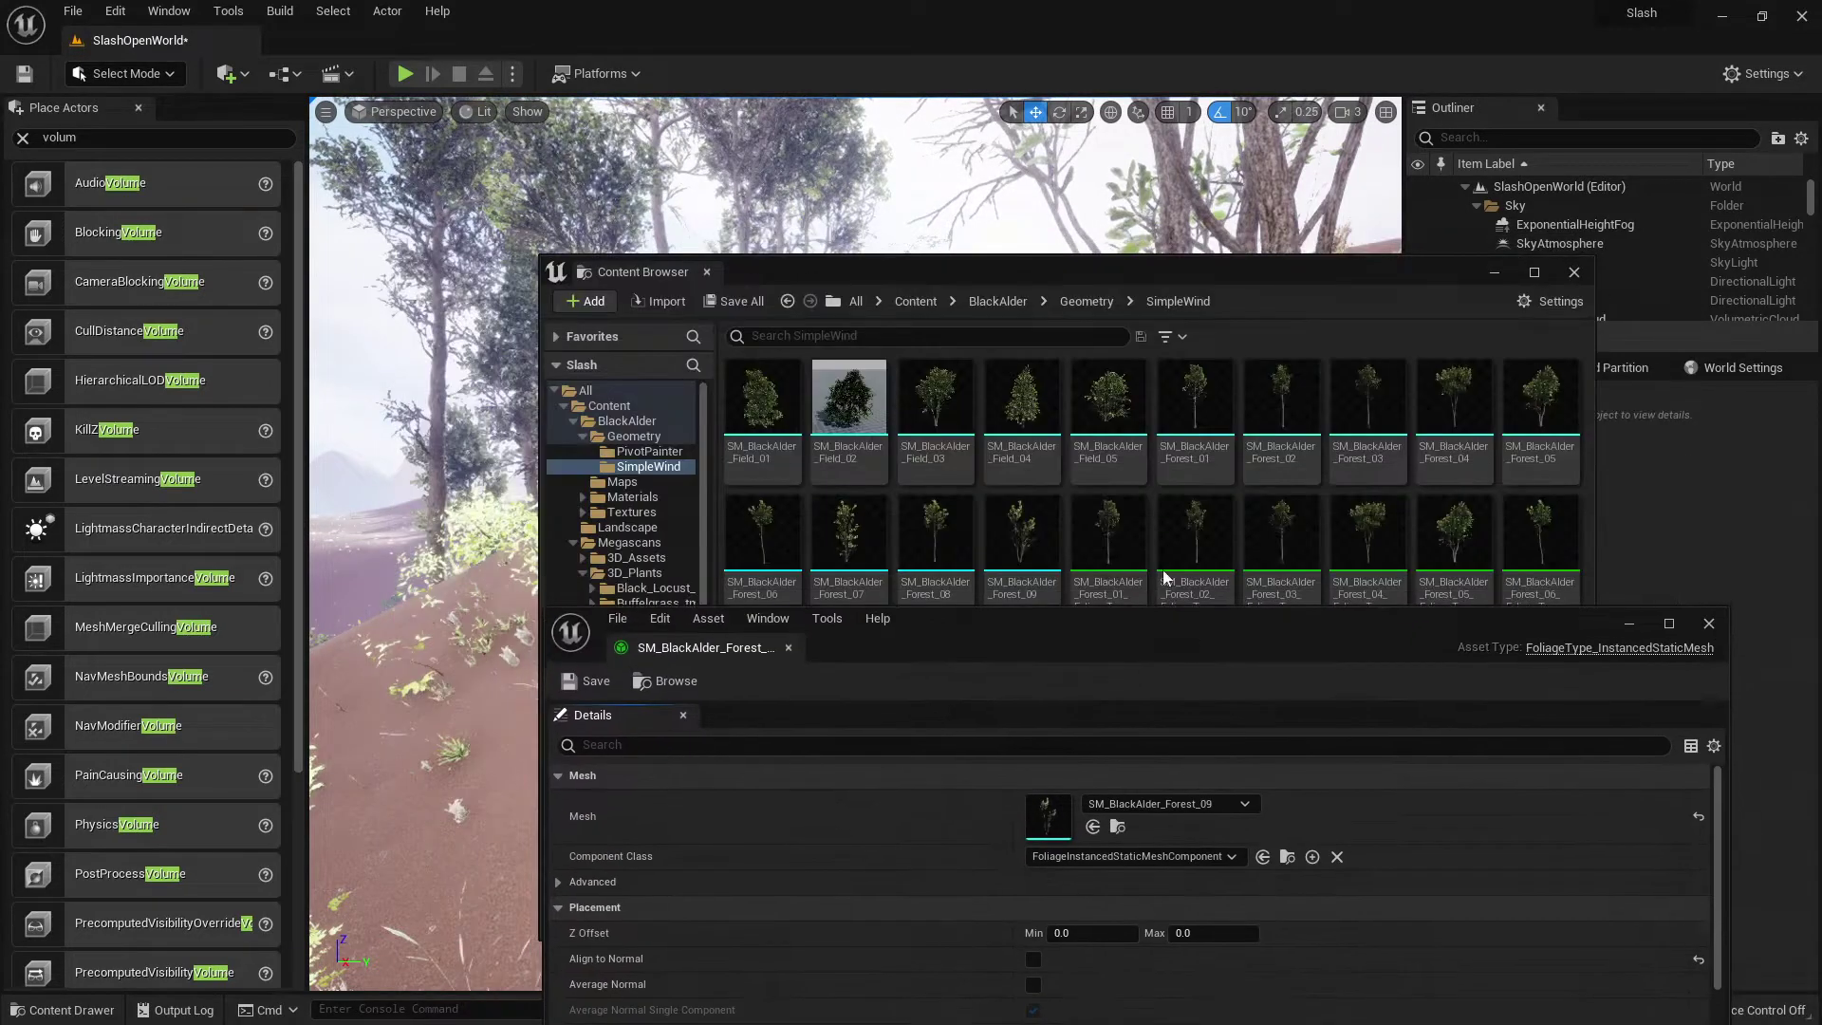
pyautogui.moveTo(1129, 281); pyautogui.dragTo(1821, 436)
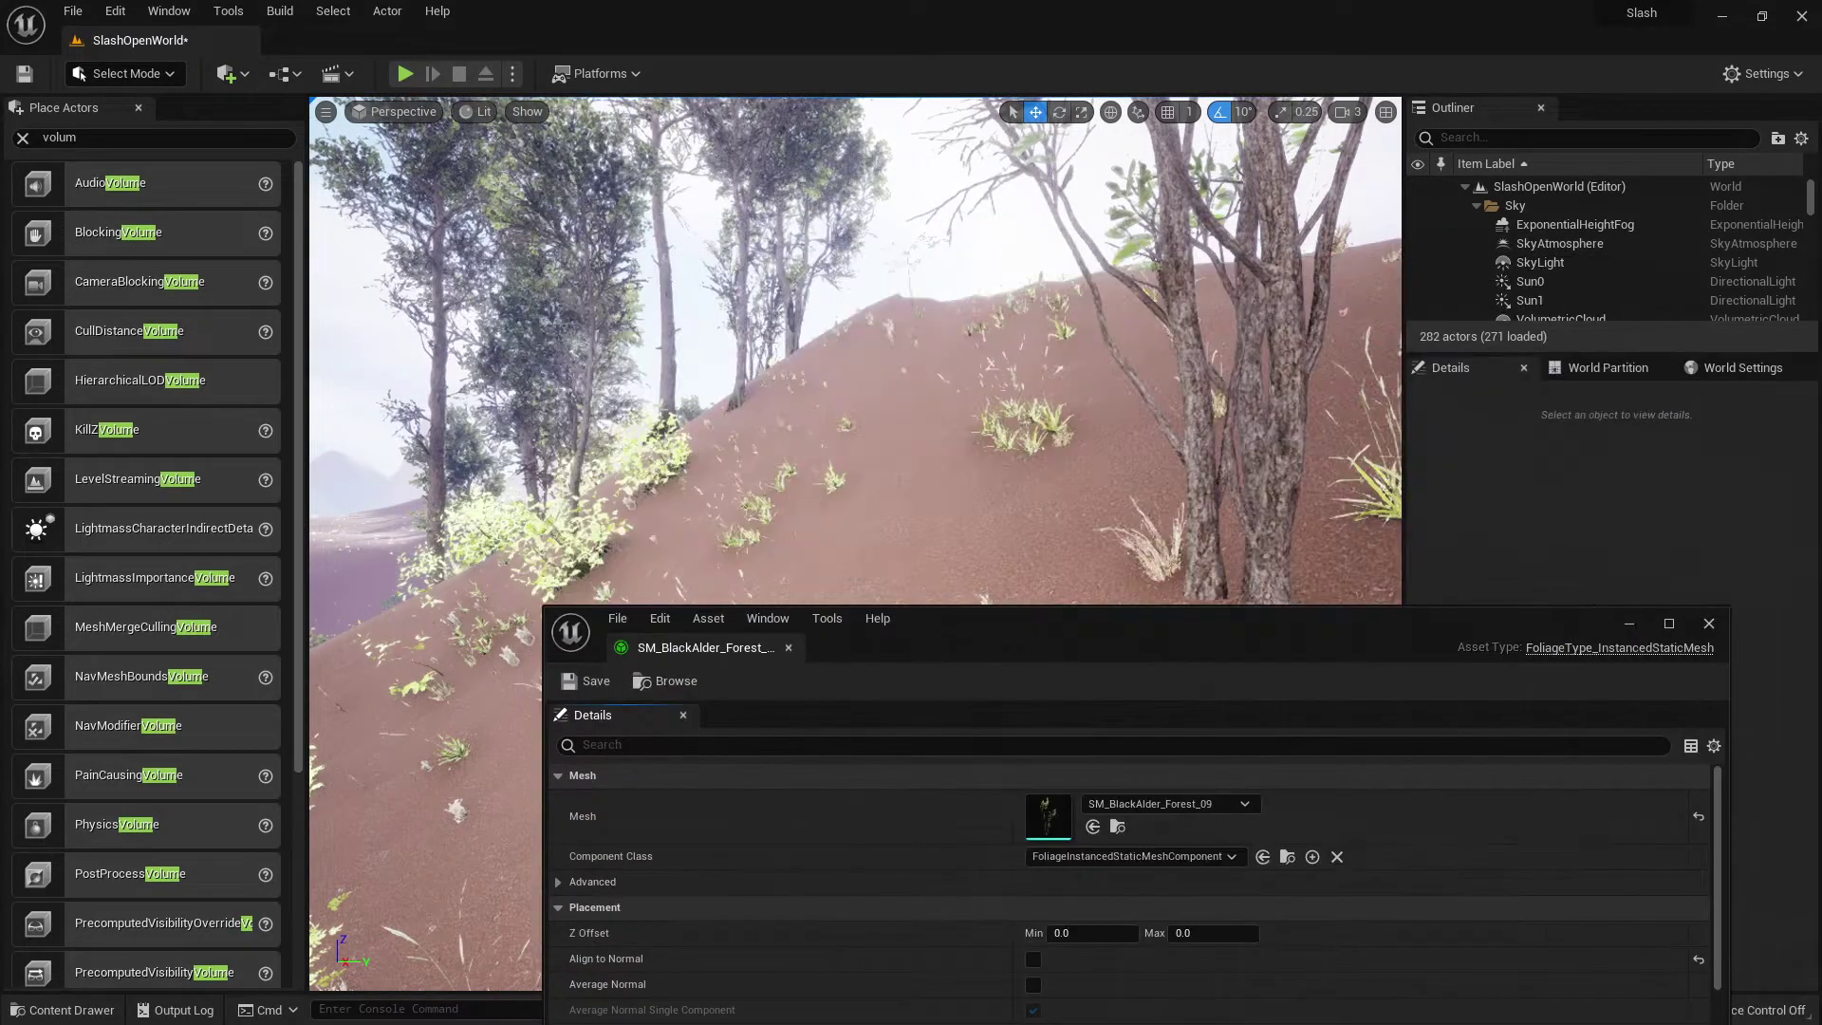
pyautogui.moveTo(1066, 488); pyautogui.dragTo(849, 488, button='right')
pyautogui.moveTo(1040, 630); pyautogui.dragTo(1821, 634)
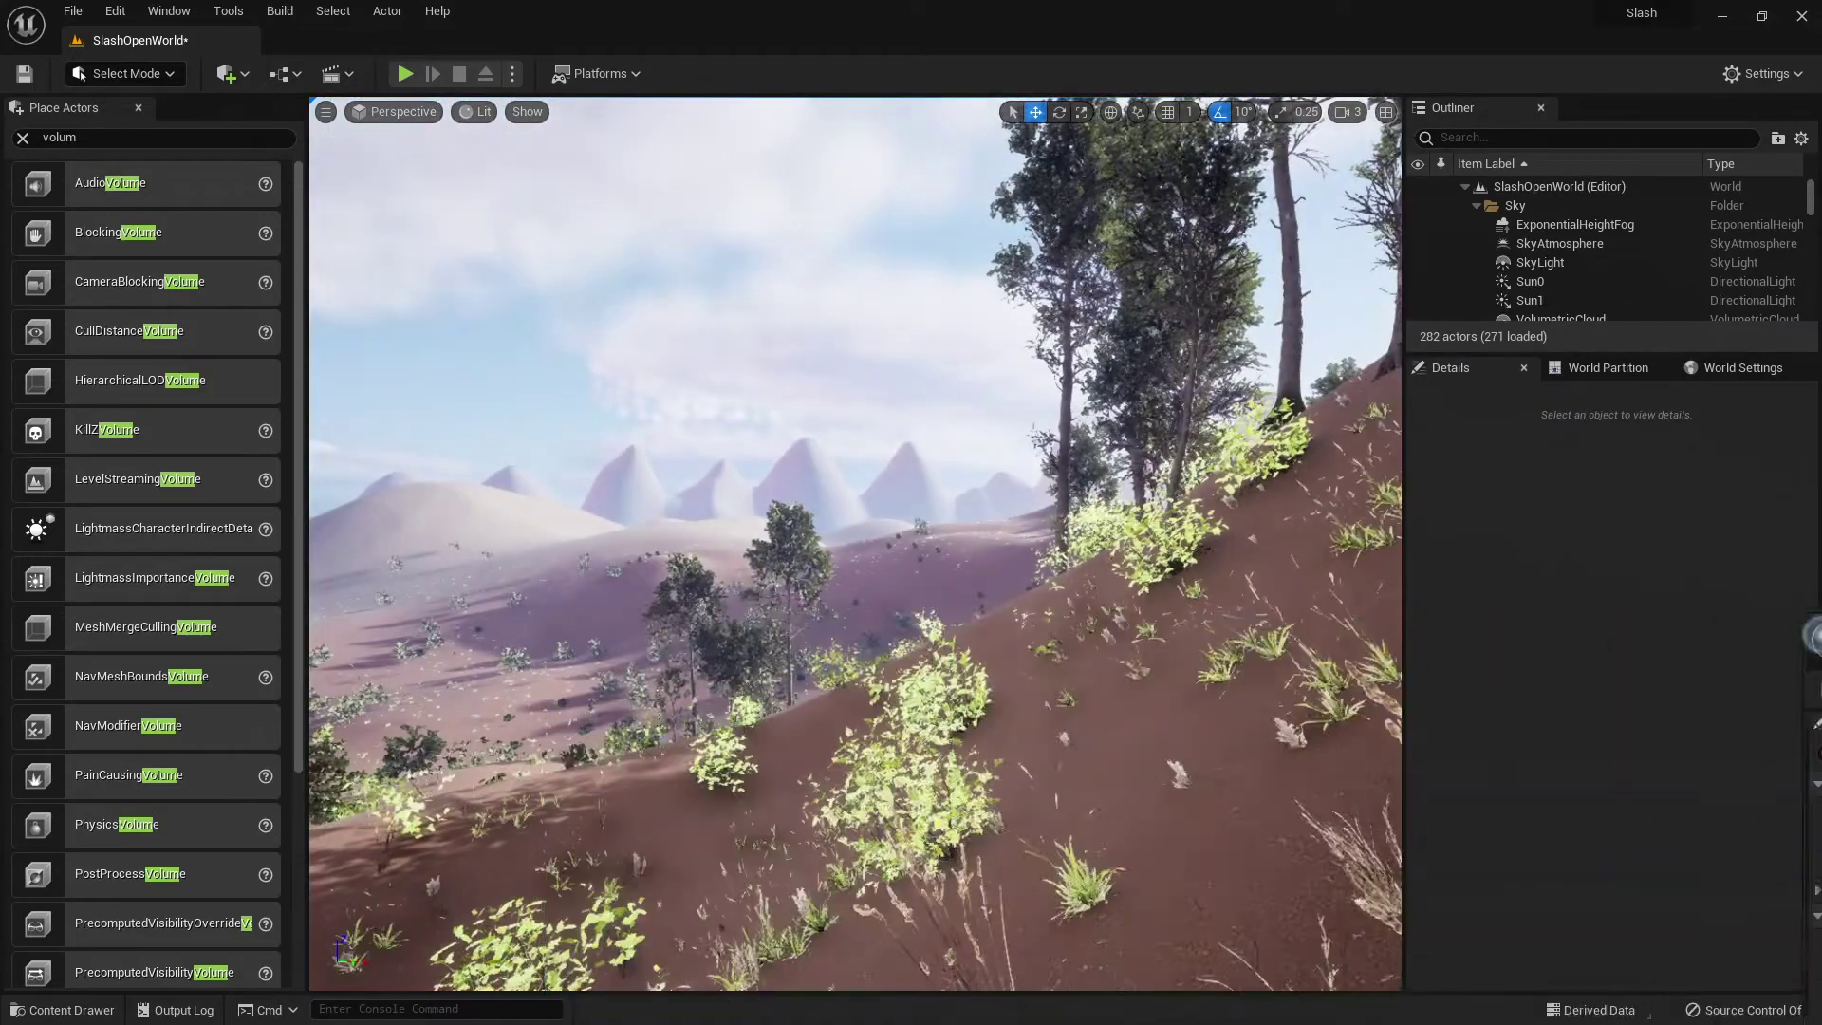
pyautogui.moveTo(1119, 537); pyautogui.dragTo(1328, 537, button='right')
pyautogui.press('w')
pyautogui.press('w')
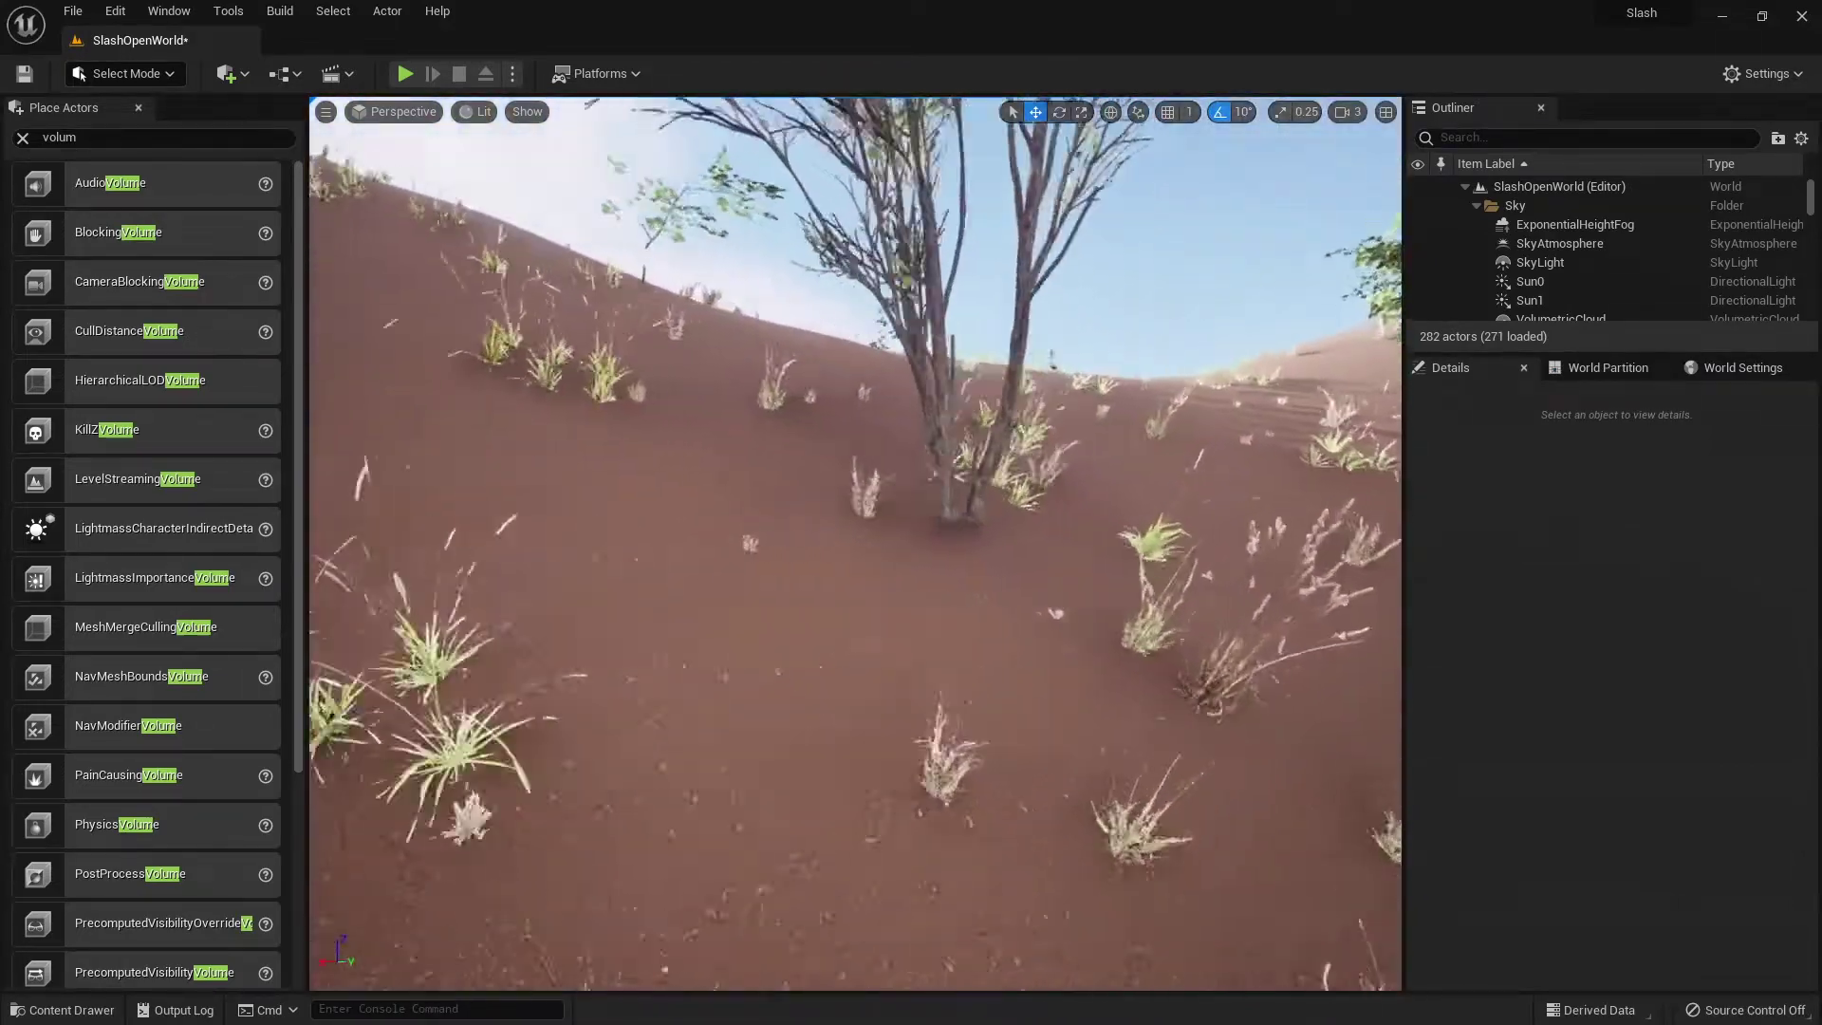
pyautogui.moveTo(896, 490); pyautogui.dragTo(532, 480, button='right')
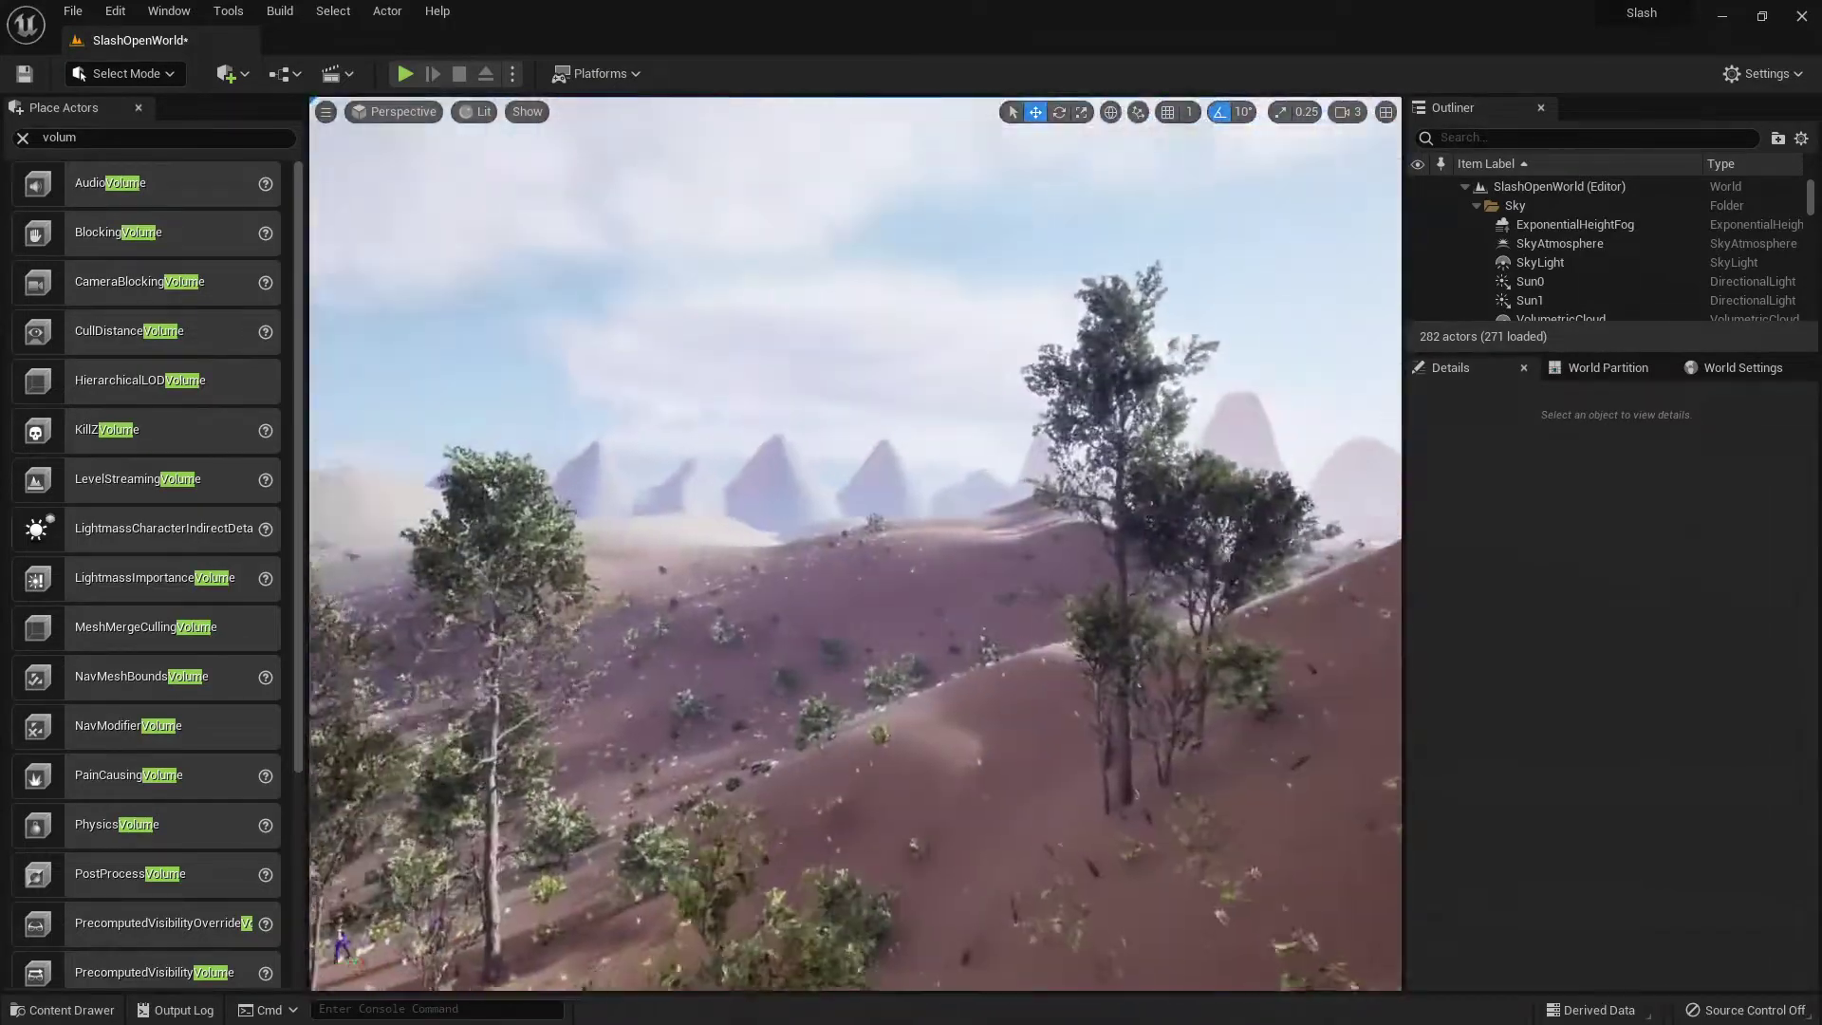
pyautogui.moveTo(825, 490); pyautogui.dragTo(830, 490, button='right')
pyautogui.moveTo(854, 542); pyautogui.dragTo(669, 550, button='right')
pyautogui.moveTo(651, 222); pyautogui.dragTo(1820, 754)
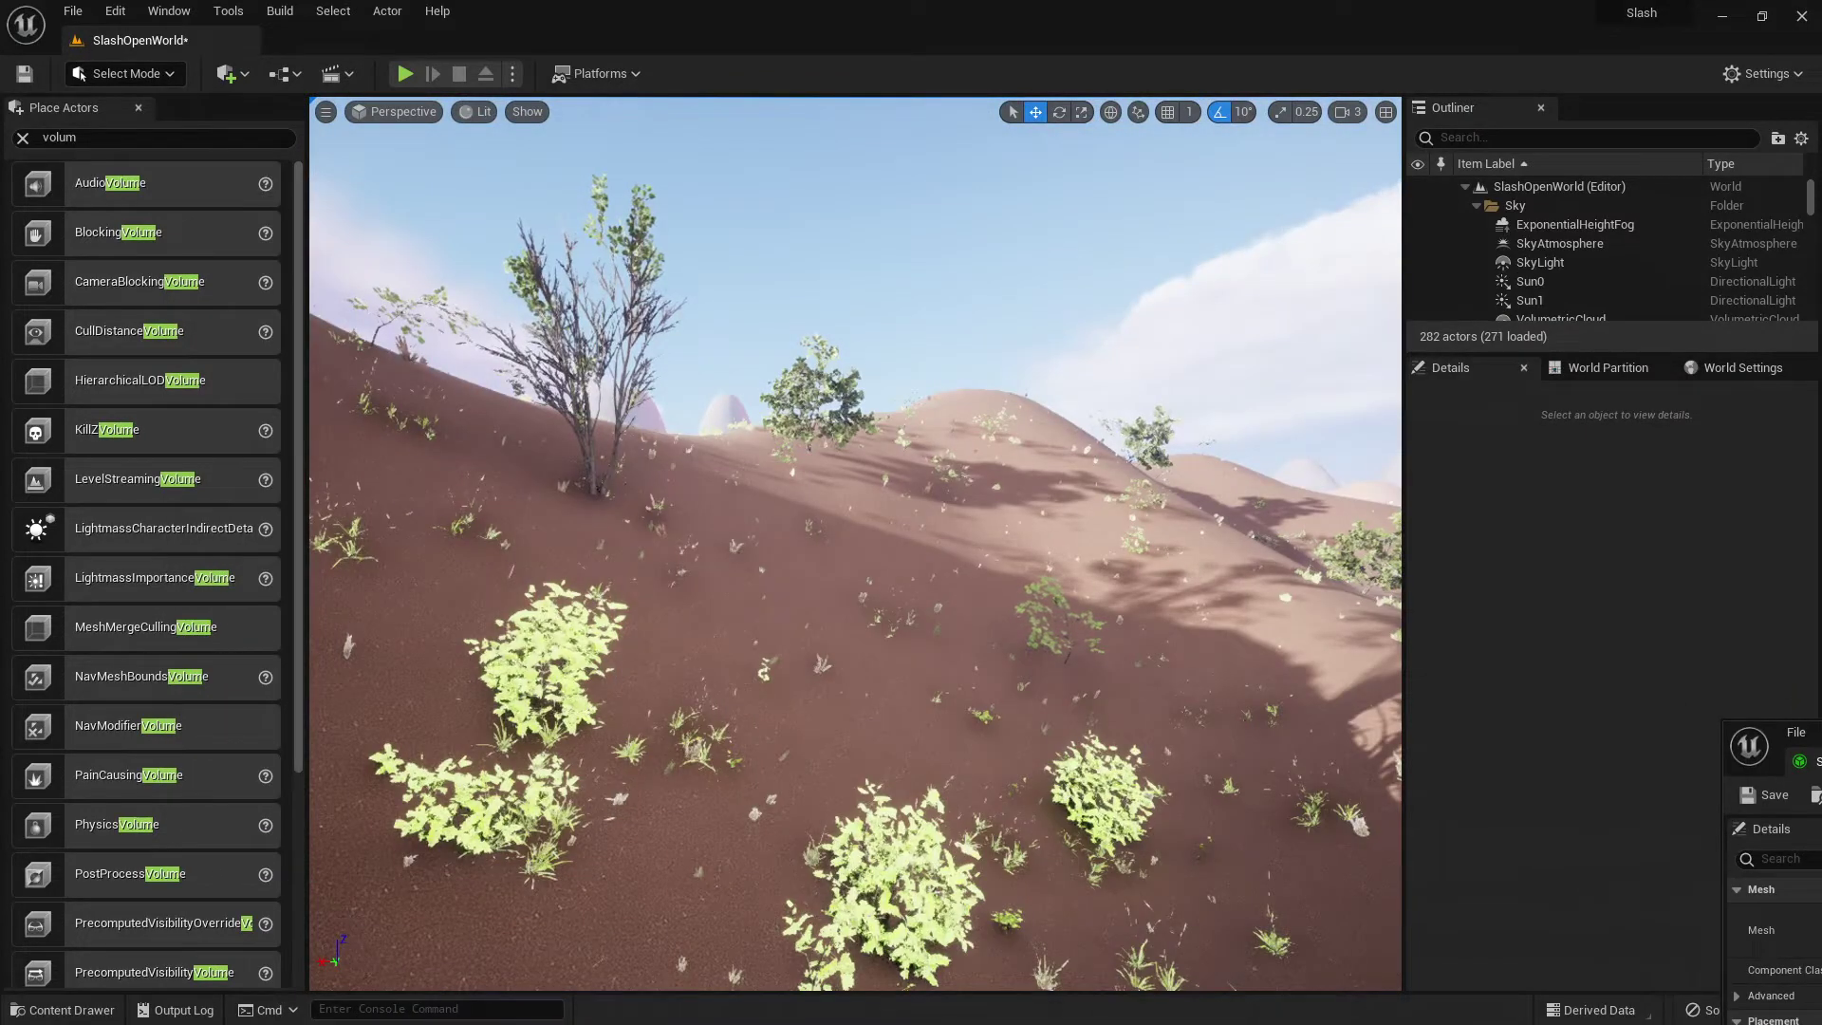
# Step: Bring the SimpleWind asset folder back into view and open the SM_BlackAlder_Forest_09_FoliageType settings again
pyautogui.moveTo(1821, 380); pyautogui.dragTo(1304, 216)
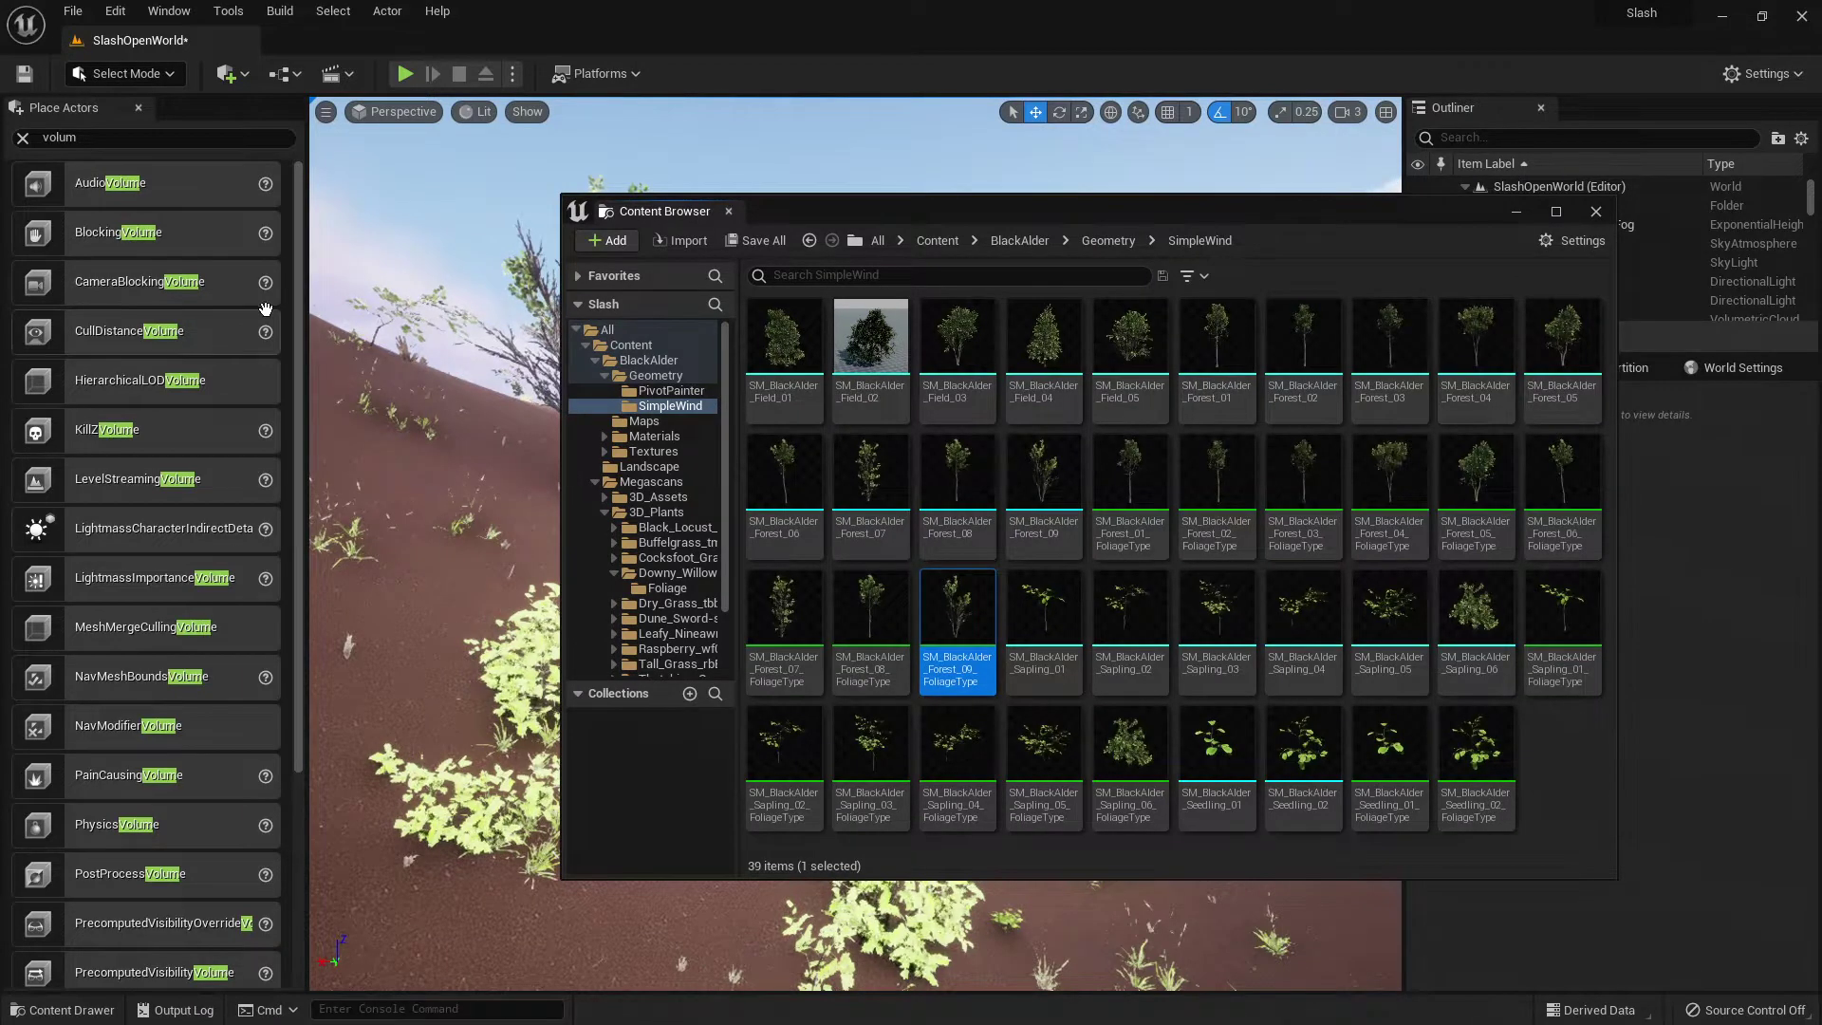
pyautogui.click(170, 75)
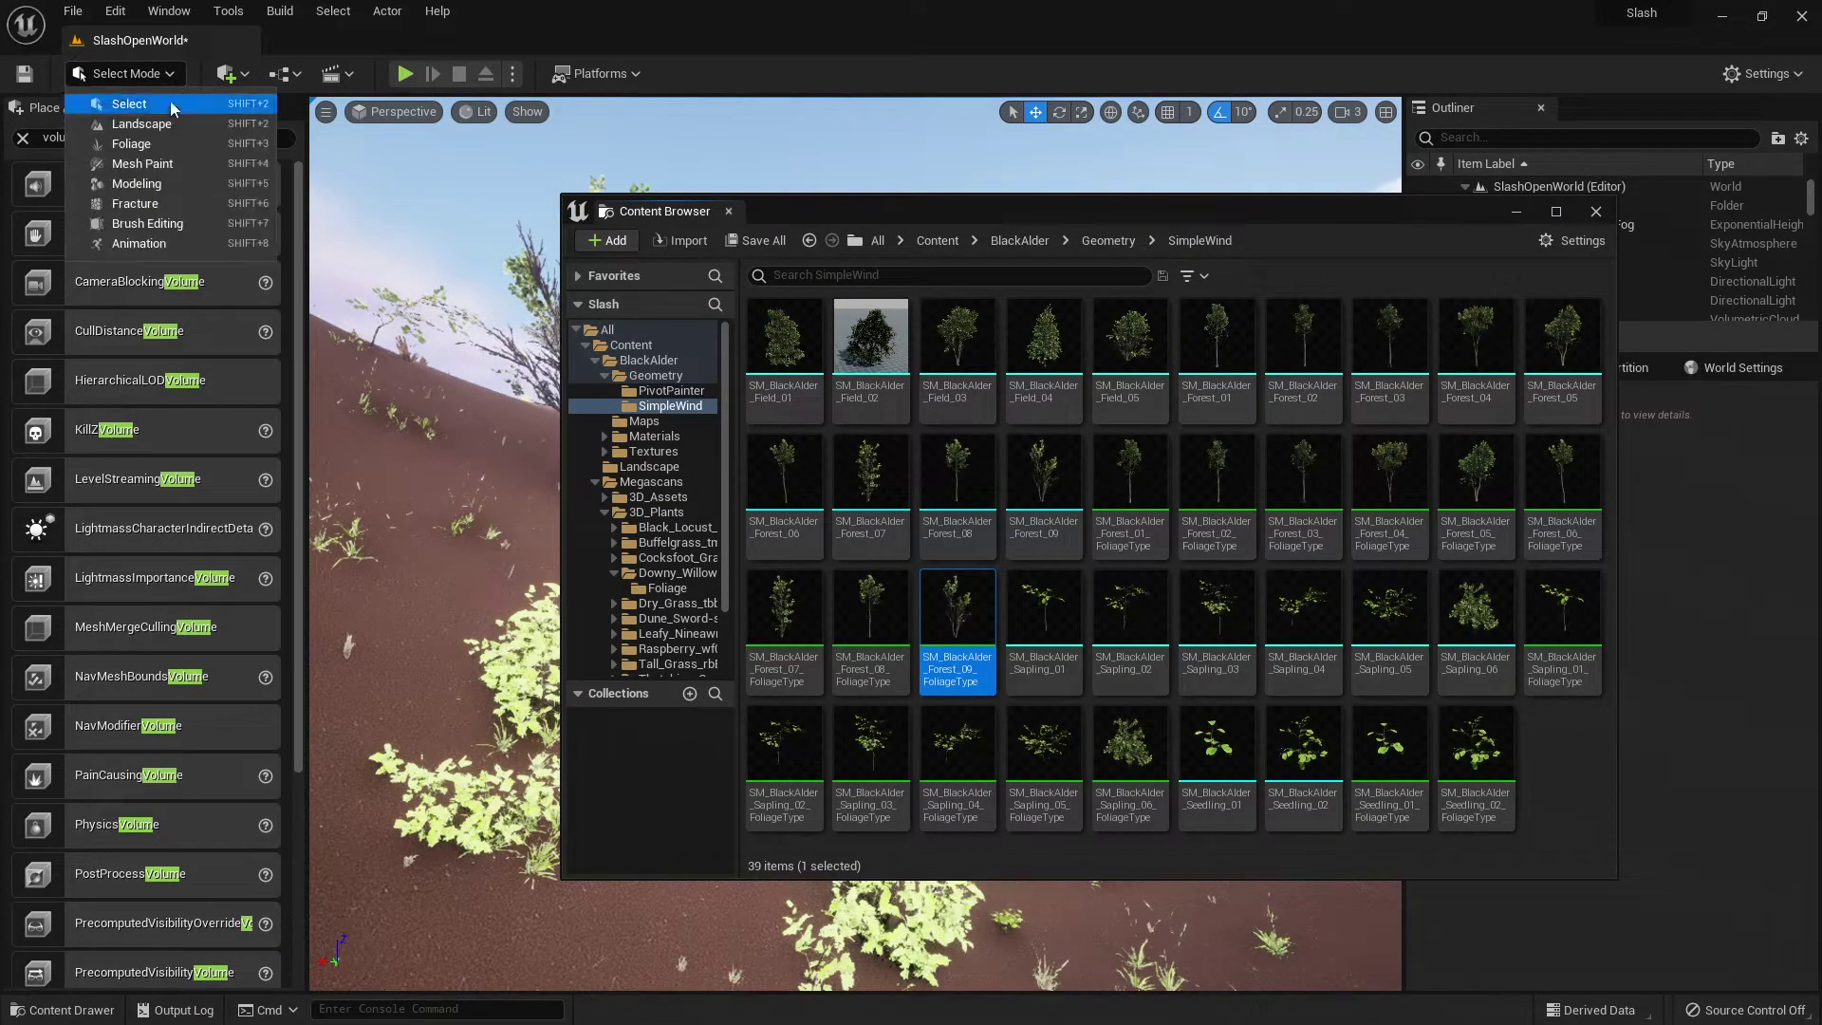
pyautogui.click(874, 74)
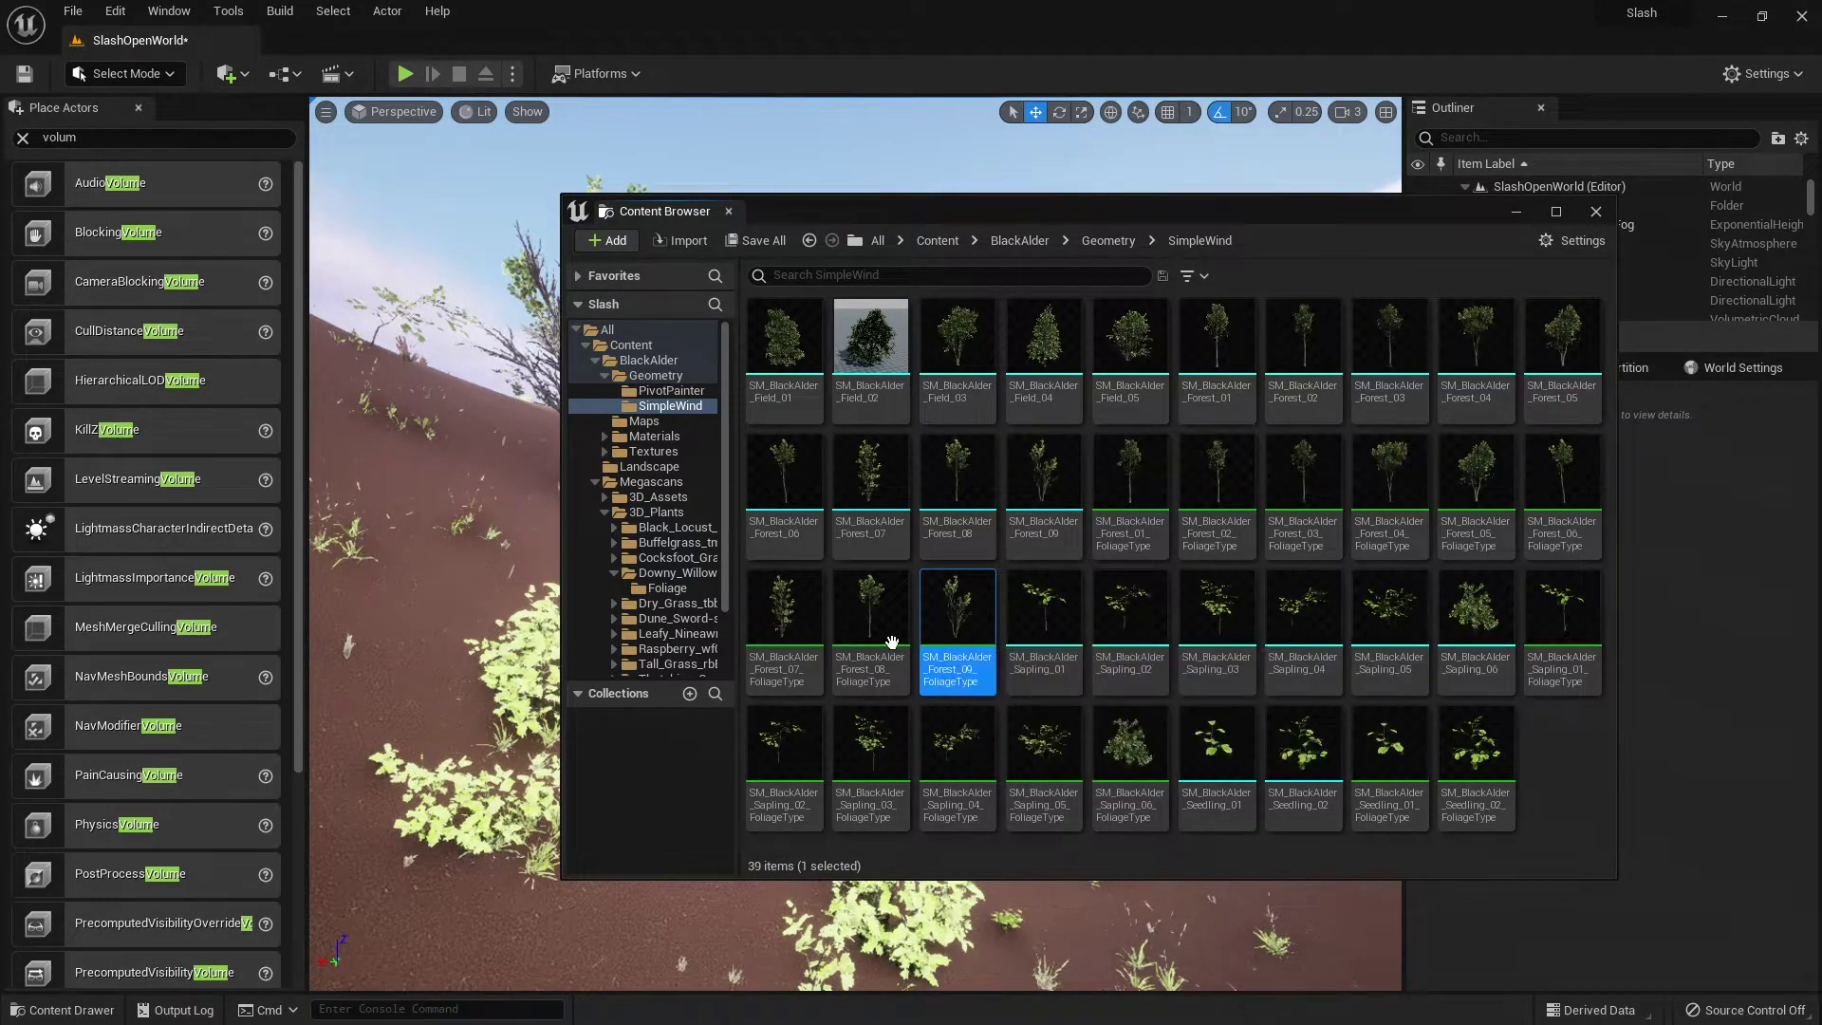
pyautogui.doubleClick(967, 624)
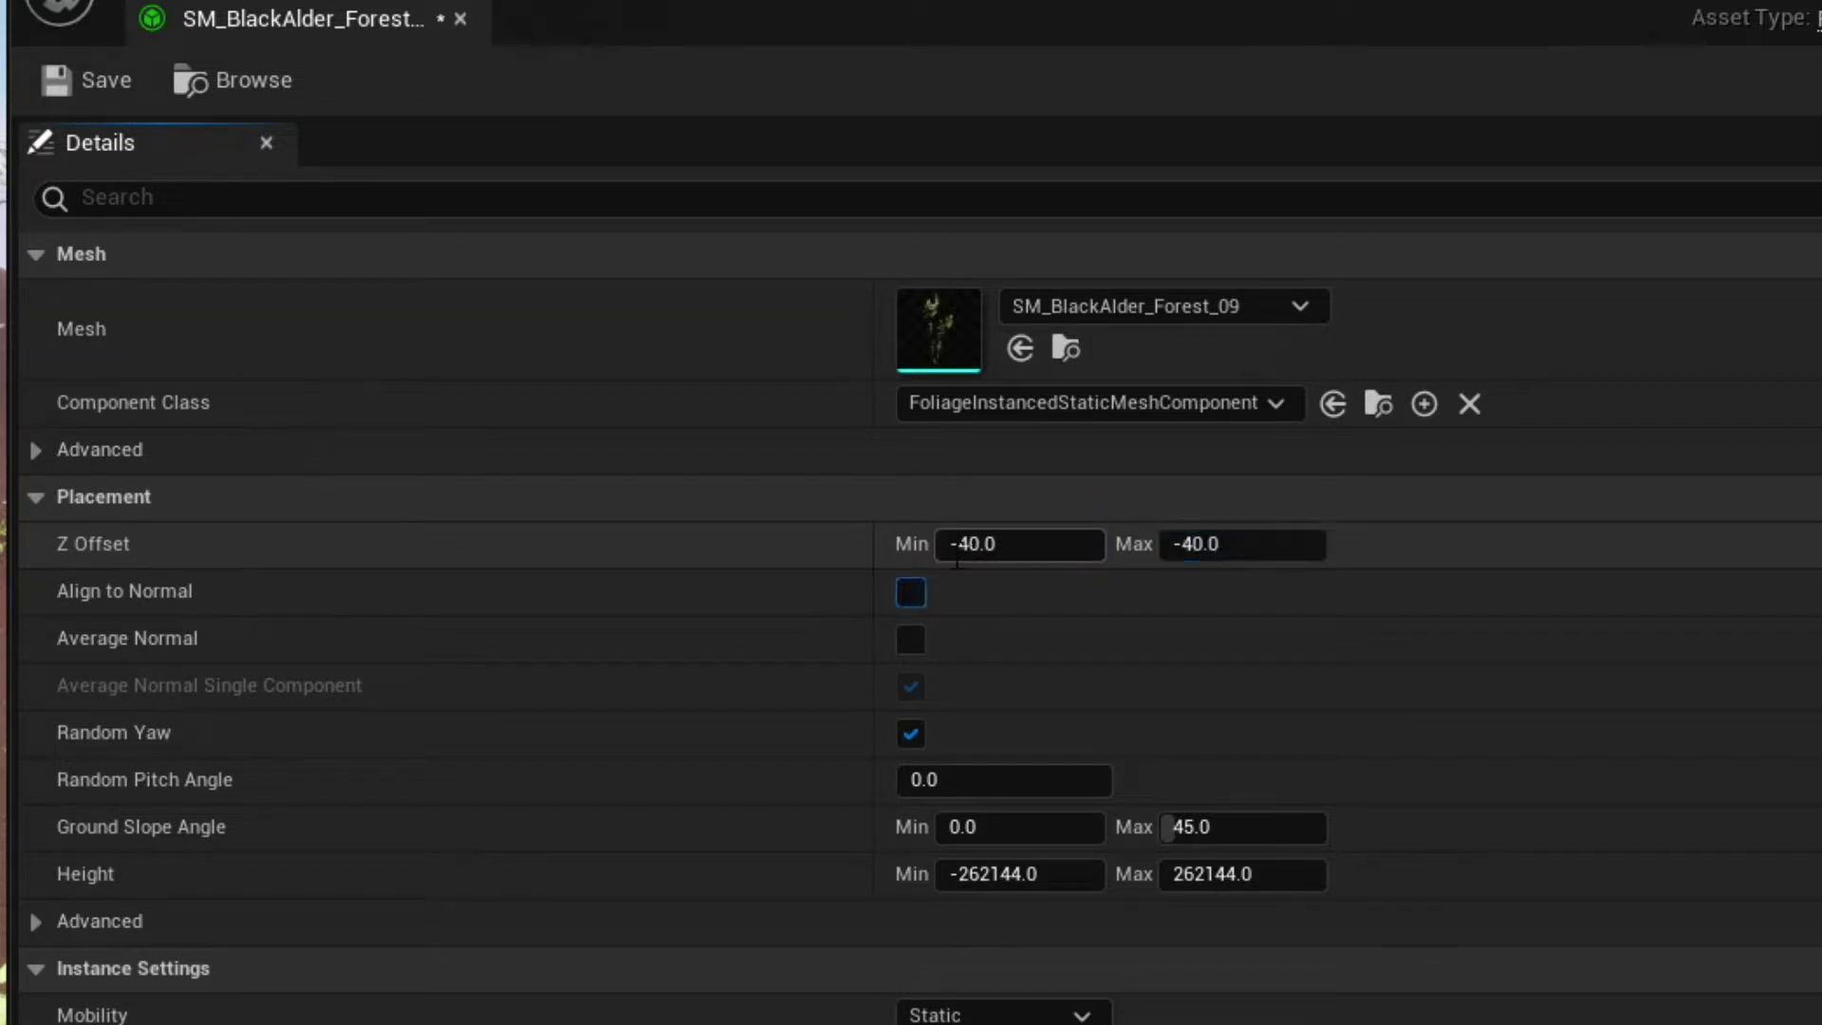
# Step: Clear the Content Browser away and set the foliage type's minimum Z Offset to -50
pyautogui.moveTo(970, 18); pyautogui.dragTo(1352, 158)
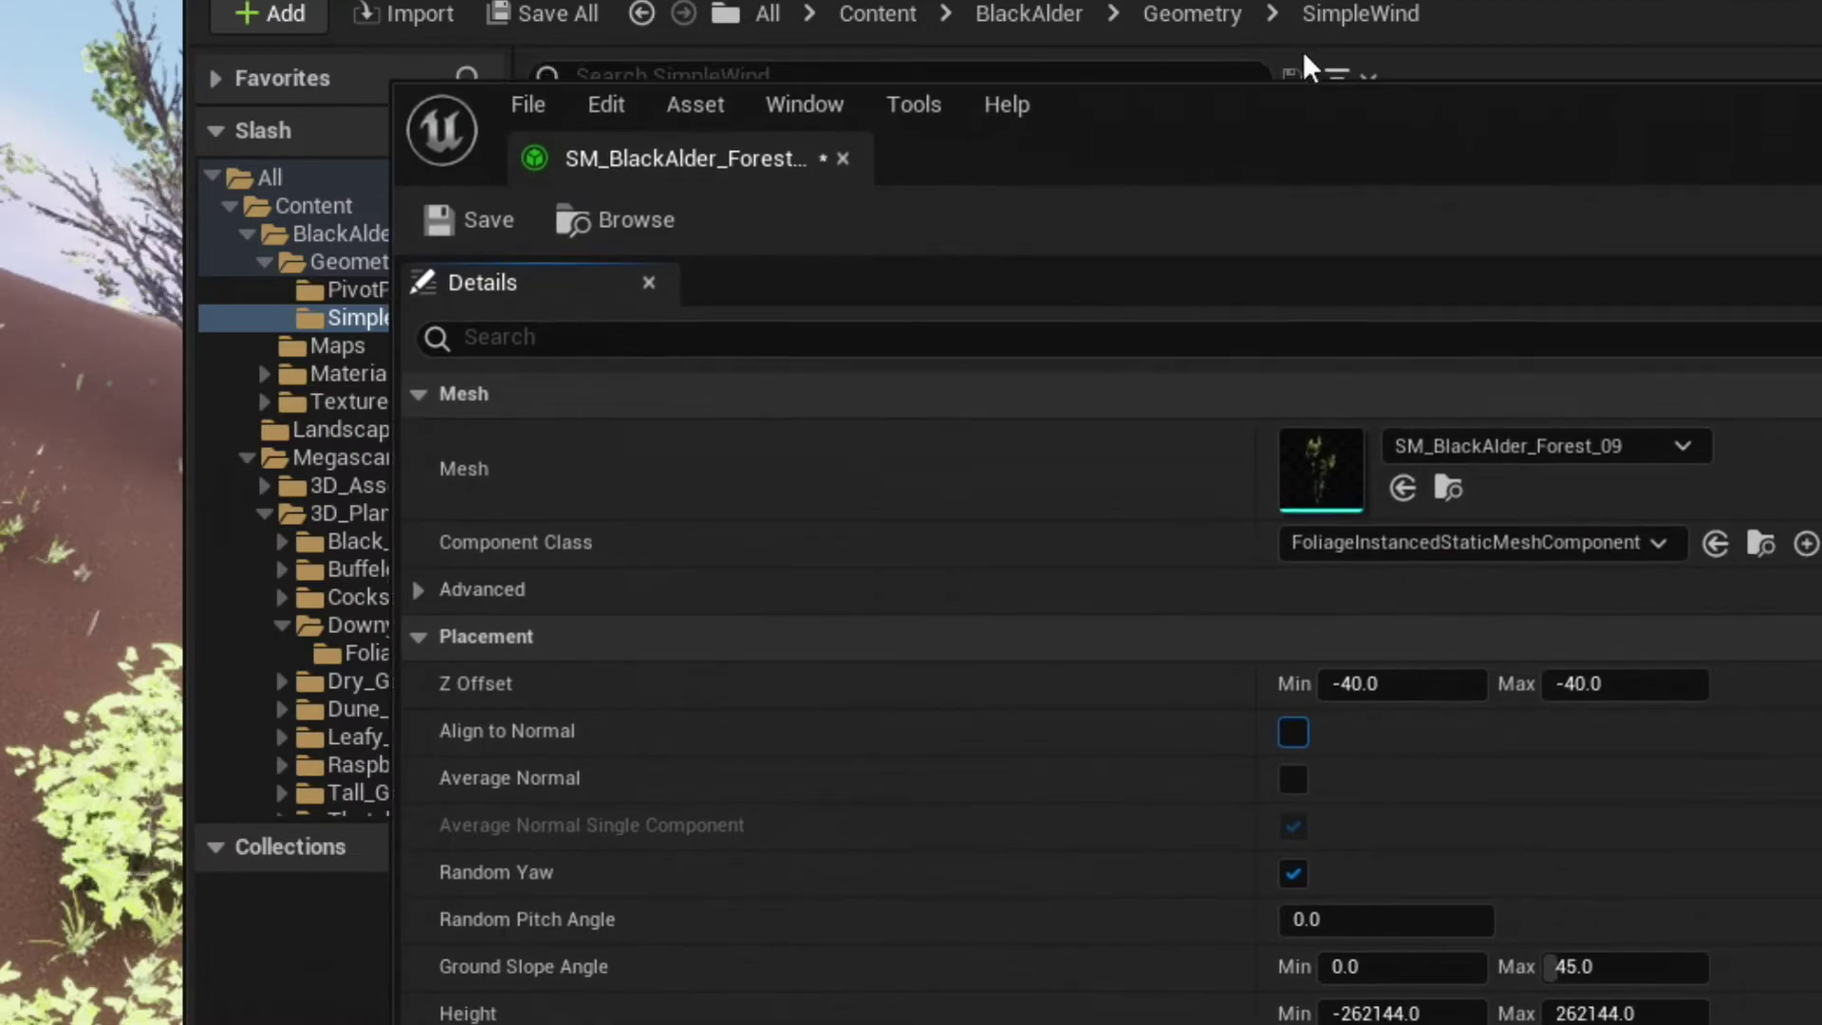
pyautogui.moveTo(1304, 3); pyautogui.dragTo(1820, 79)
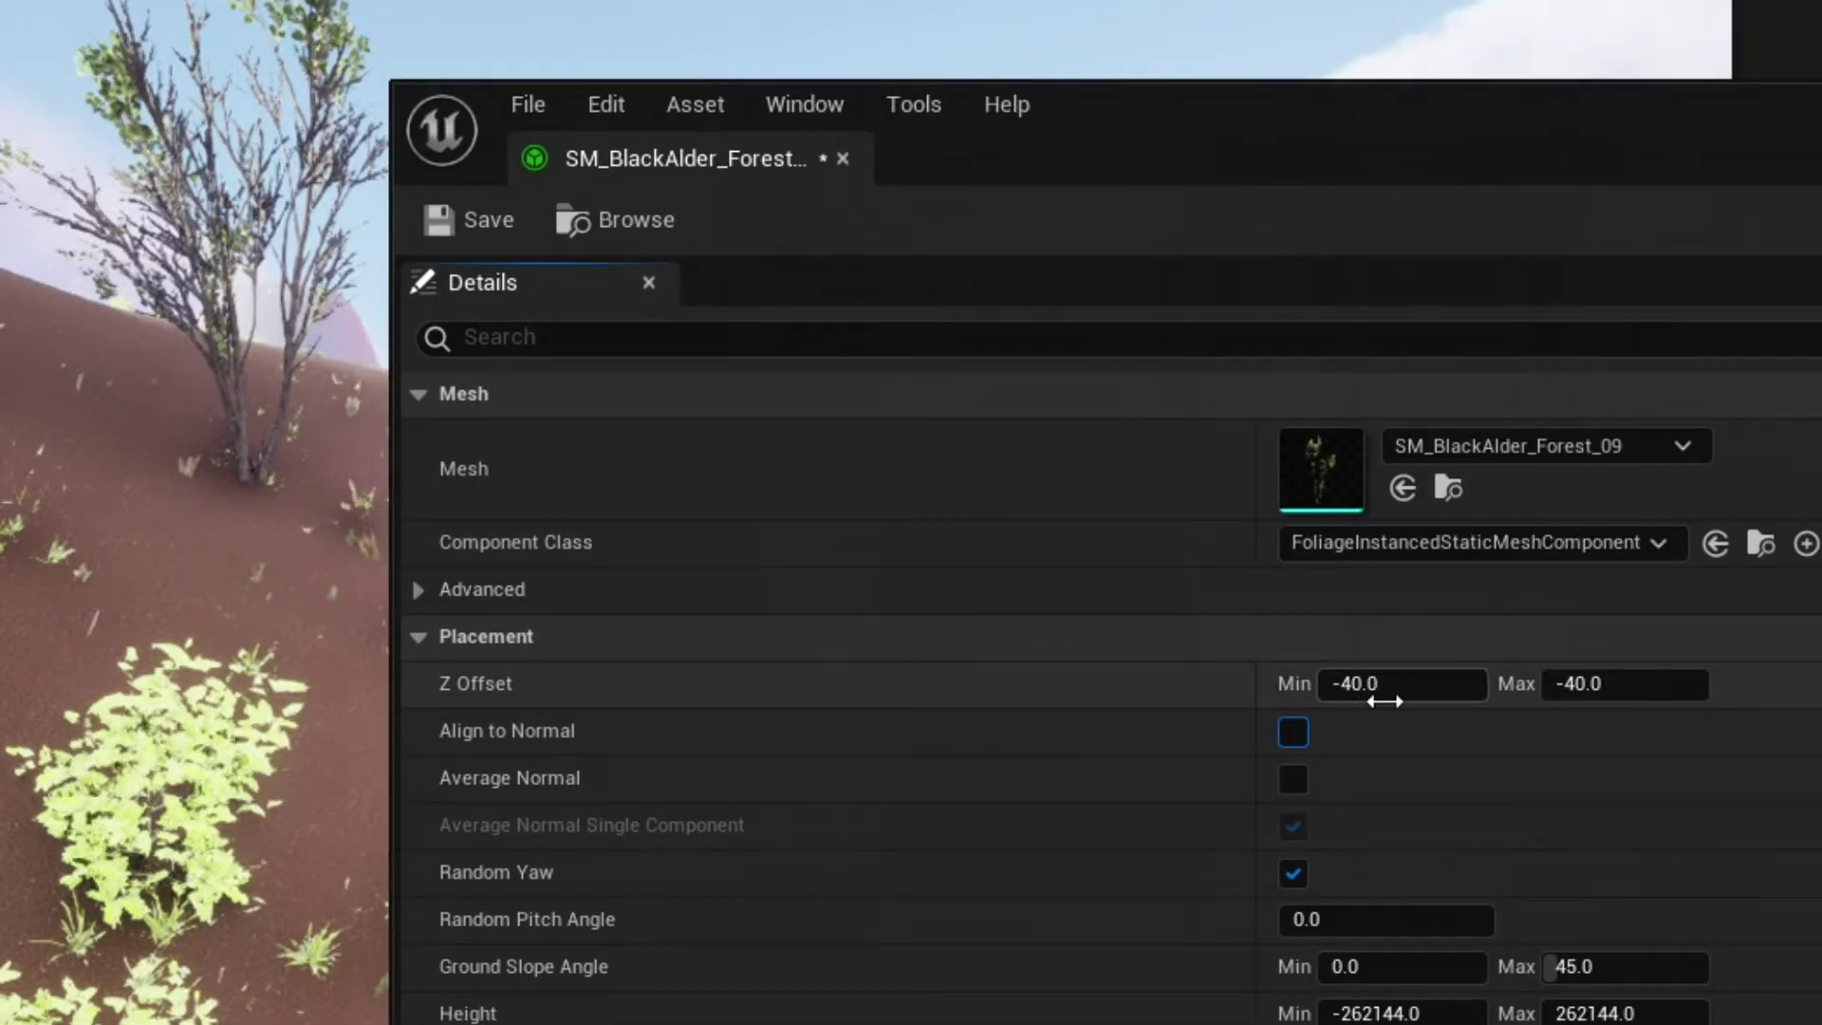
pyautogui.click(1356, 688)
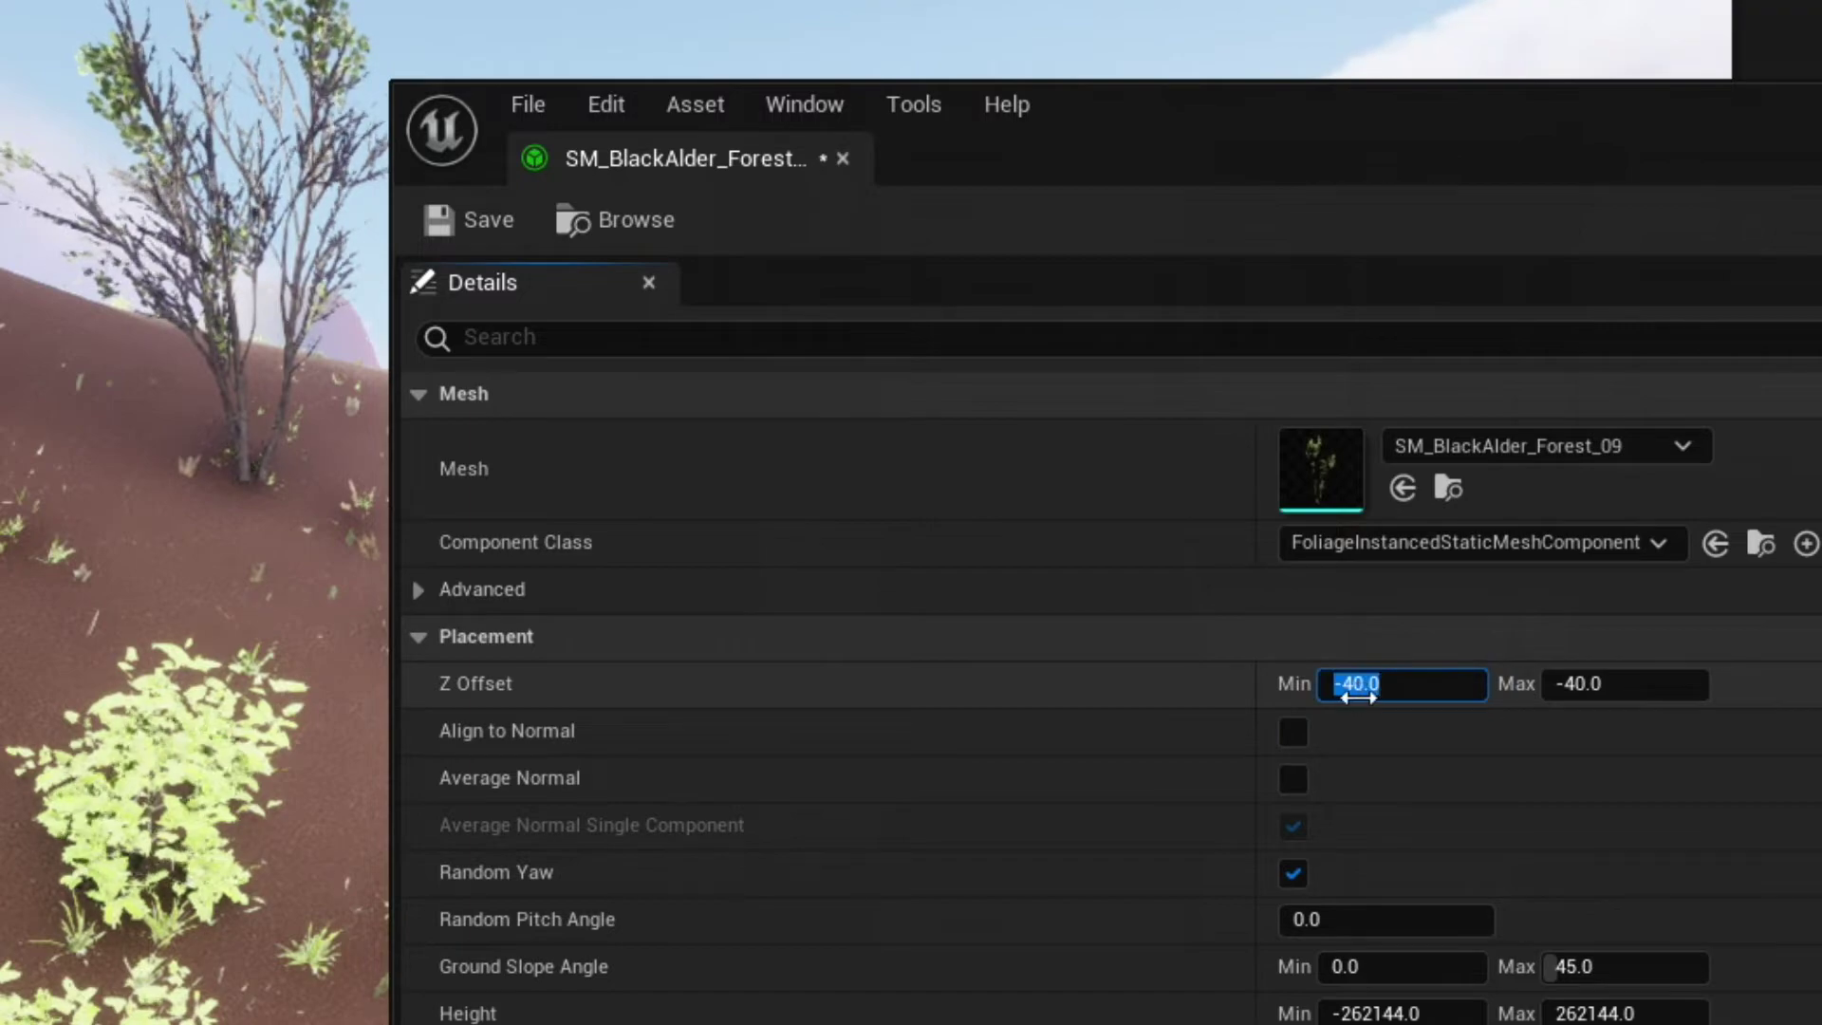
pyautogui.write('-50')
pyautogui.press('Tab')
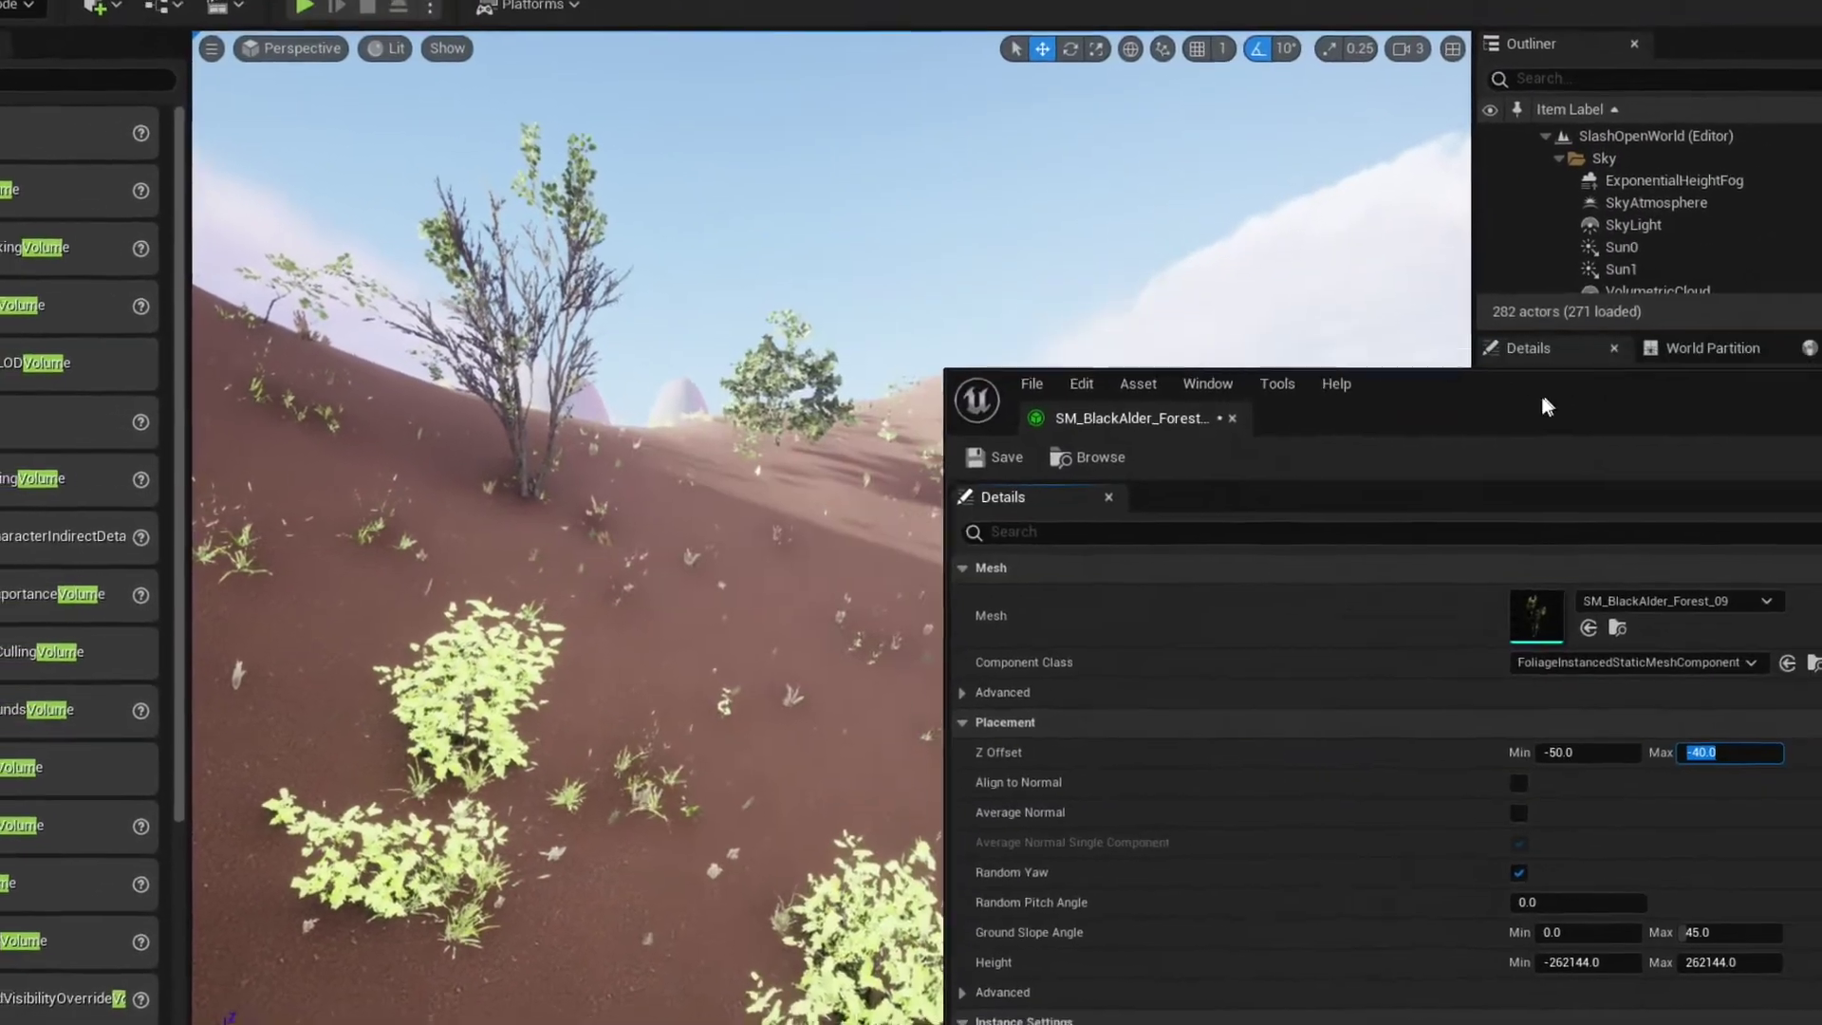
# Step: Examine the tree bases on the hillside beside the foliage type's Z Offset placement settings
pyautogui.moveTo(1542, 406); pyautogui.dragTo(1533, 415)
pyautogui.moveTo(784, 589)
pyautogui.mouseDown(button='right')
pyautogui.moveTo(785, 721)
pyautogui.moveTo(607, 569)
pyautogui.moveTo(617, 607)
pyautogui.moveTo(645, 593)
pyautogui.moveTo(474, 598)
pyautogui.moveTo(341, 551)
pyautogui.moveTo(474, 607)
pyautogui.moveTo(683, 607)
pyautogui.moveTo(797, 560)
pyautogui.mouseUp(button='right')
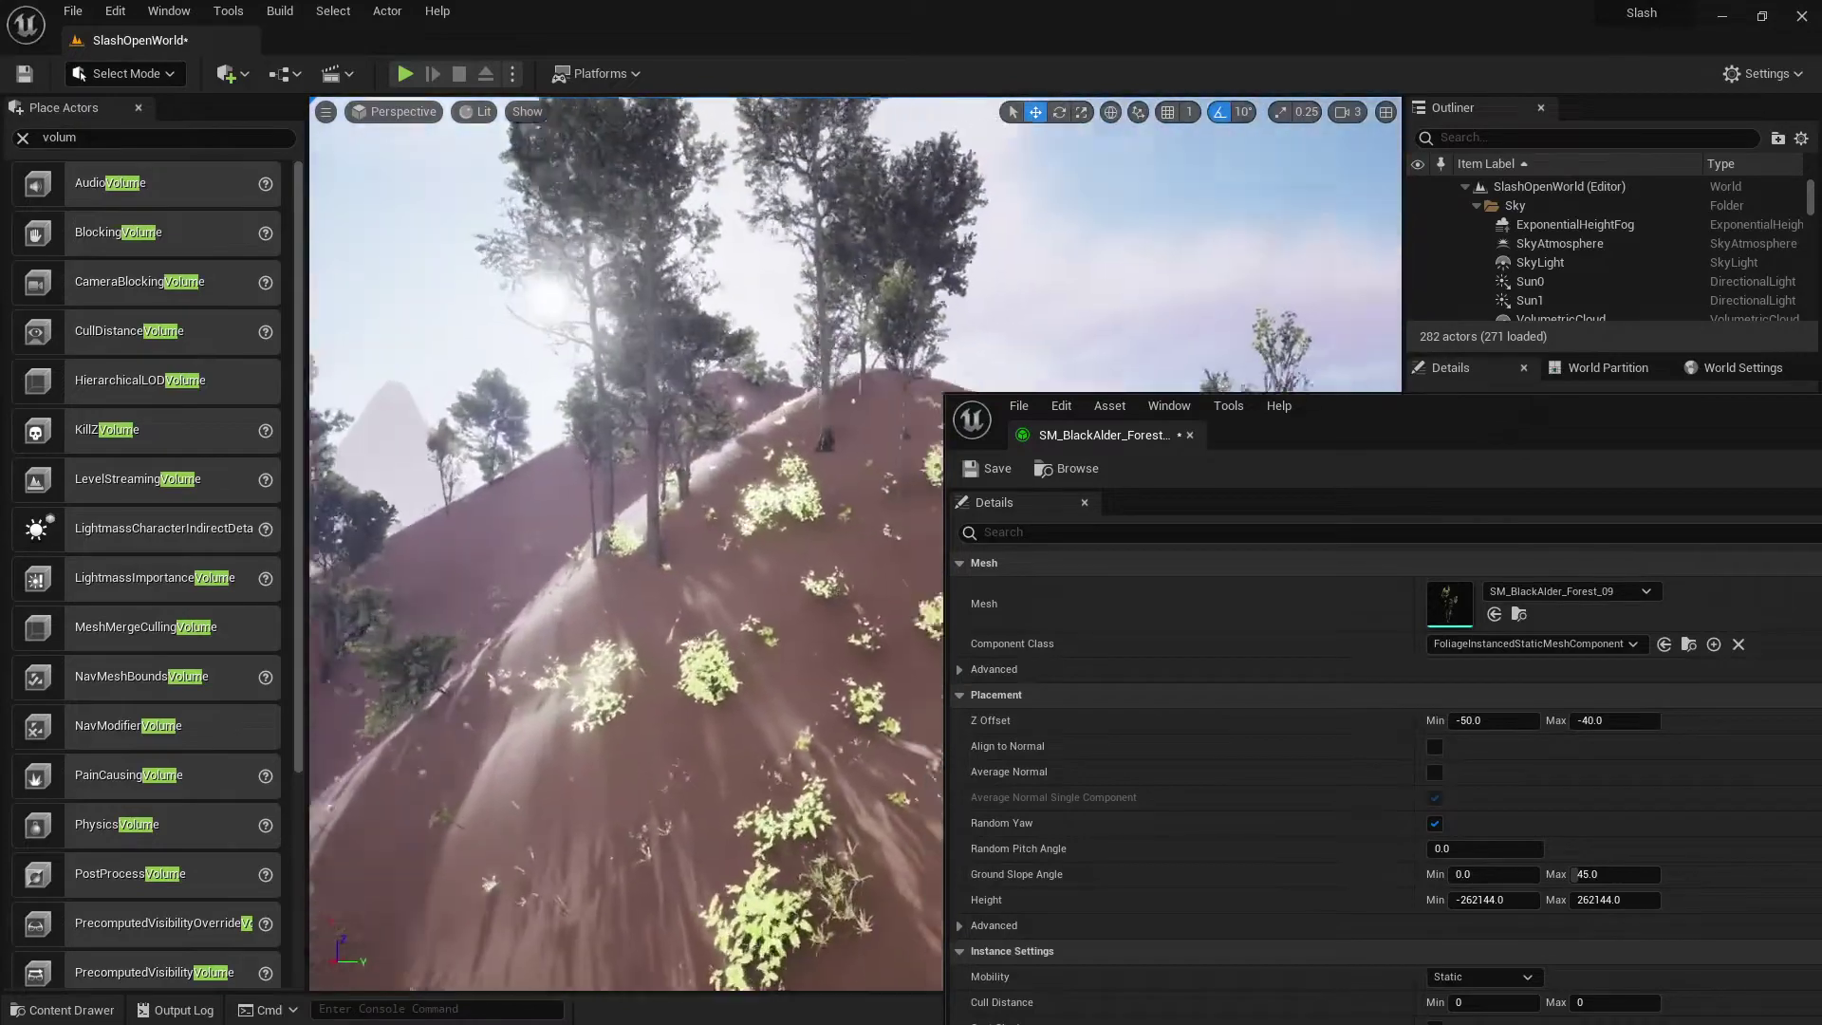
pyautogui.moveTo(697, 517); pyautogui.dragTo(721, 517, button='right')
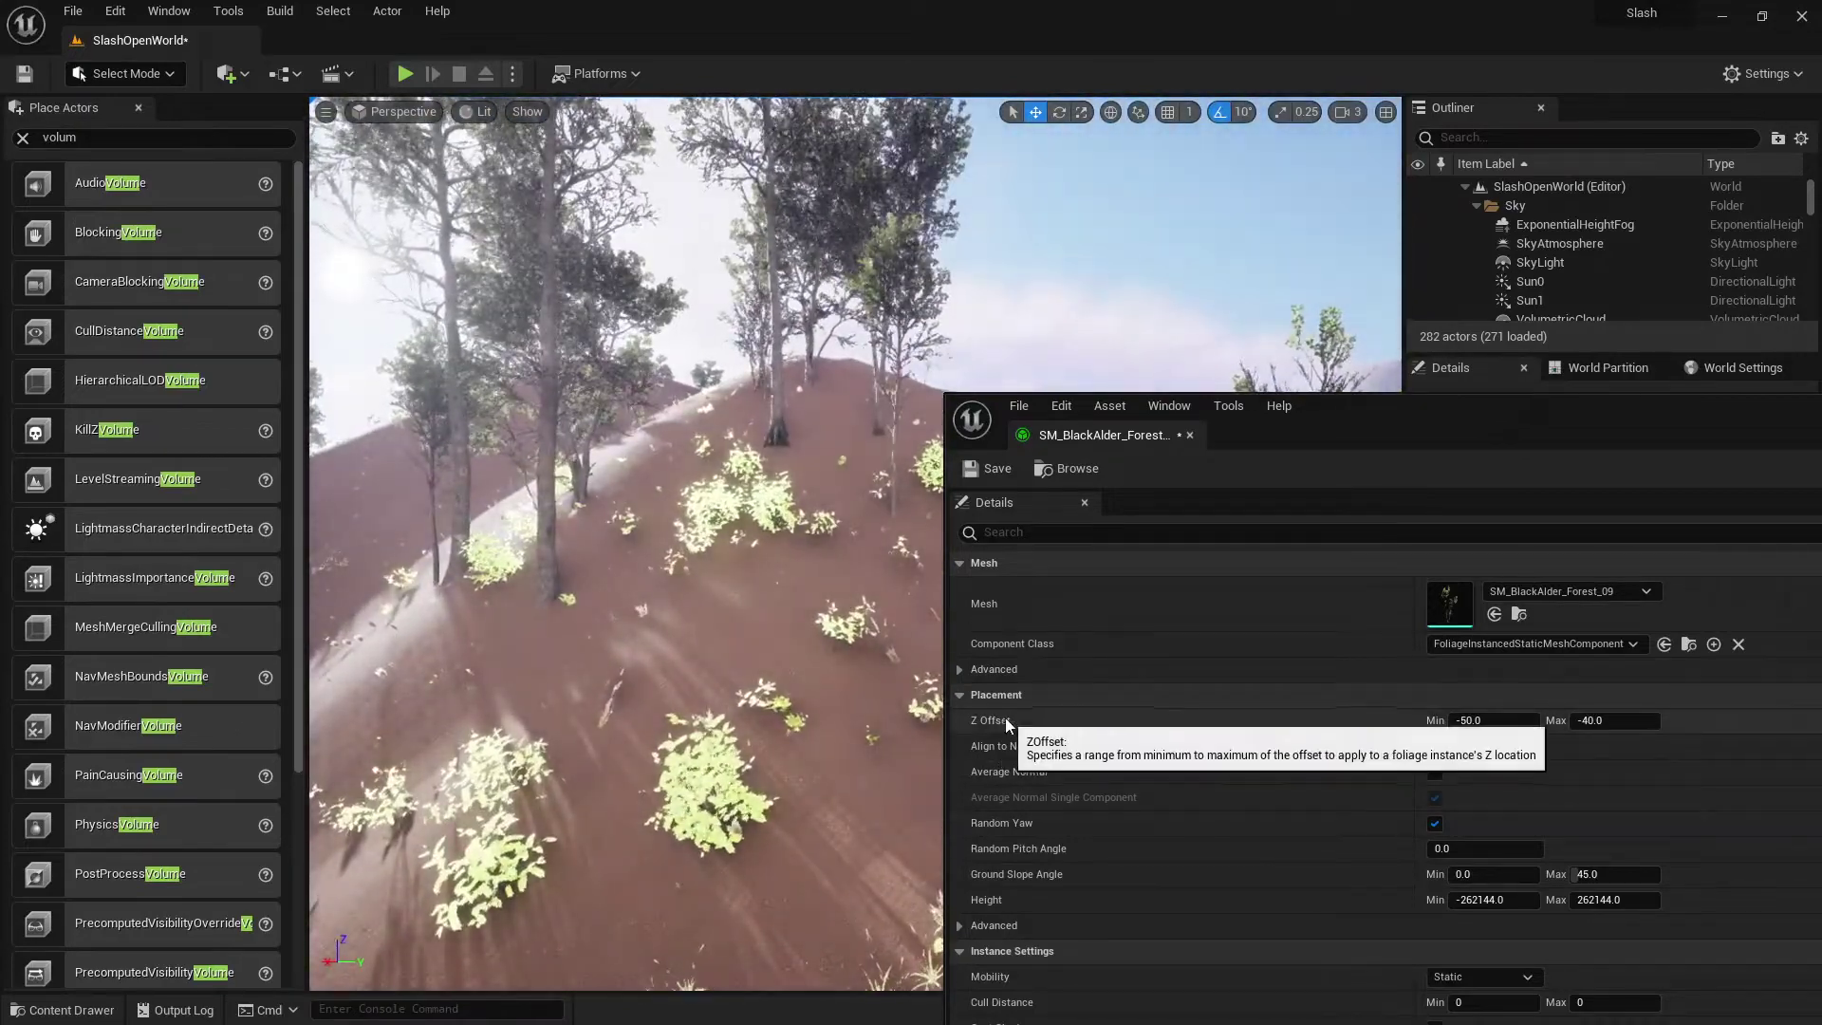
pyautogui.moveTo(1415, 402); pyautogui.dragTo(1004, 196)
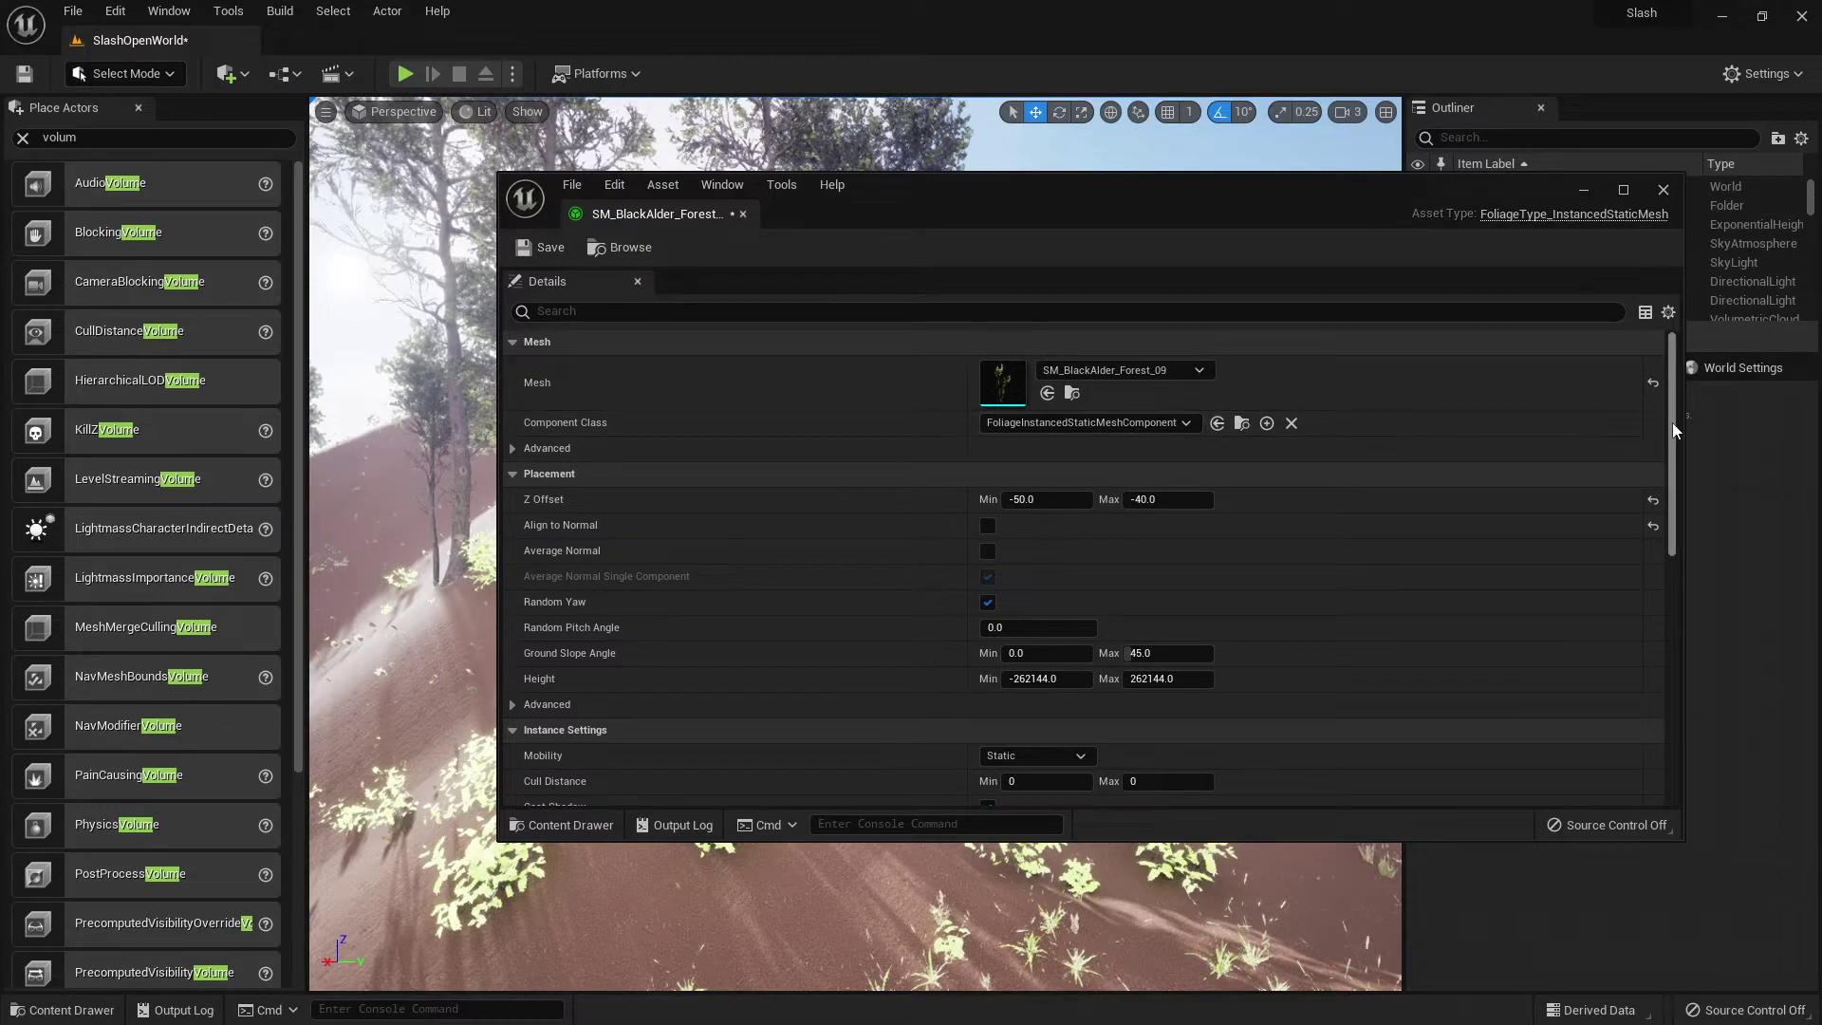
pyautogui.moveTo(1152, 196); pyautogui.dragTo(1477, 207)
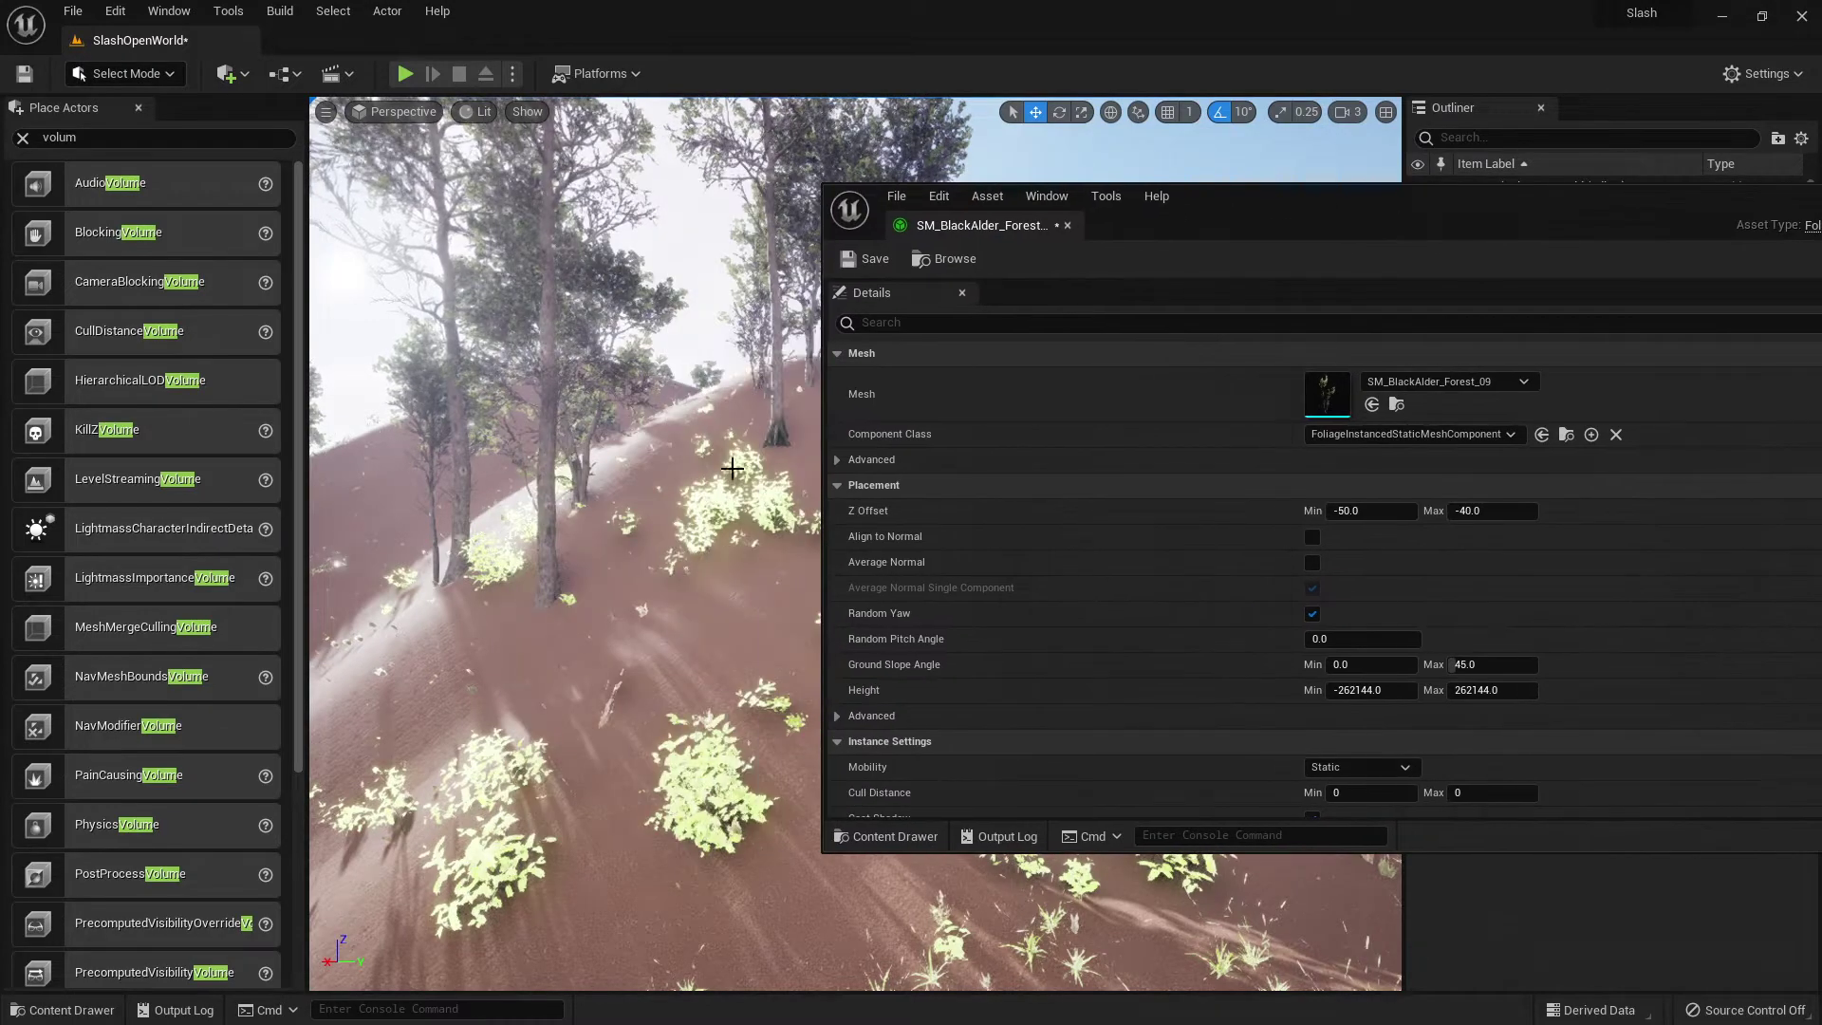
pyautogui.moveTo(725, 471); pyautogui.dragTo(583, 404, button='right')
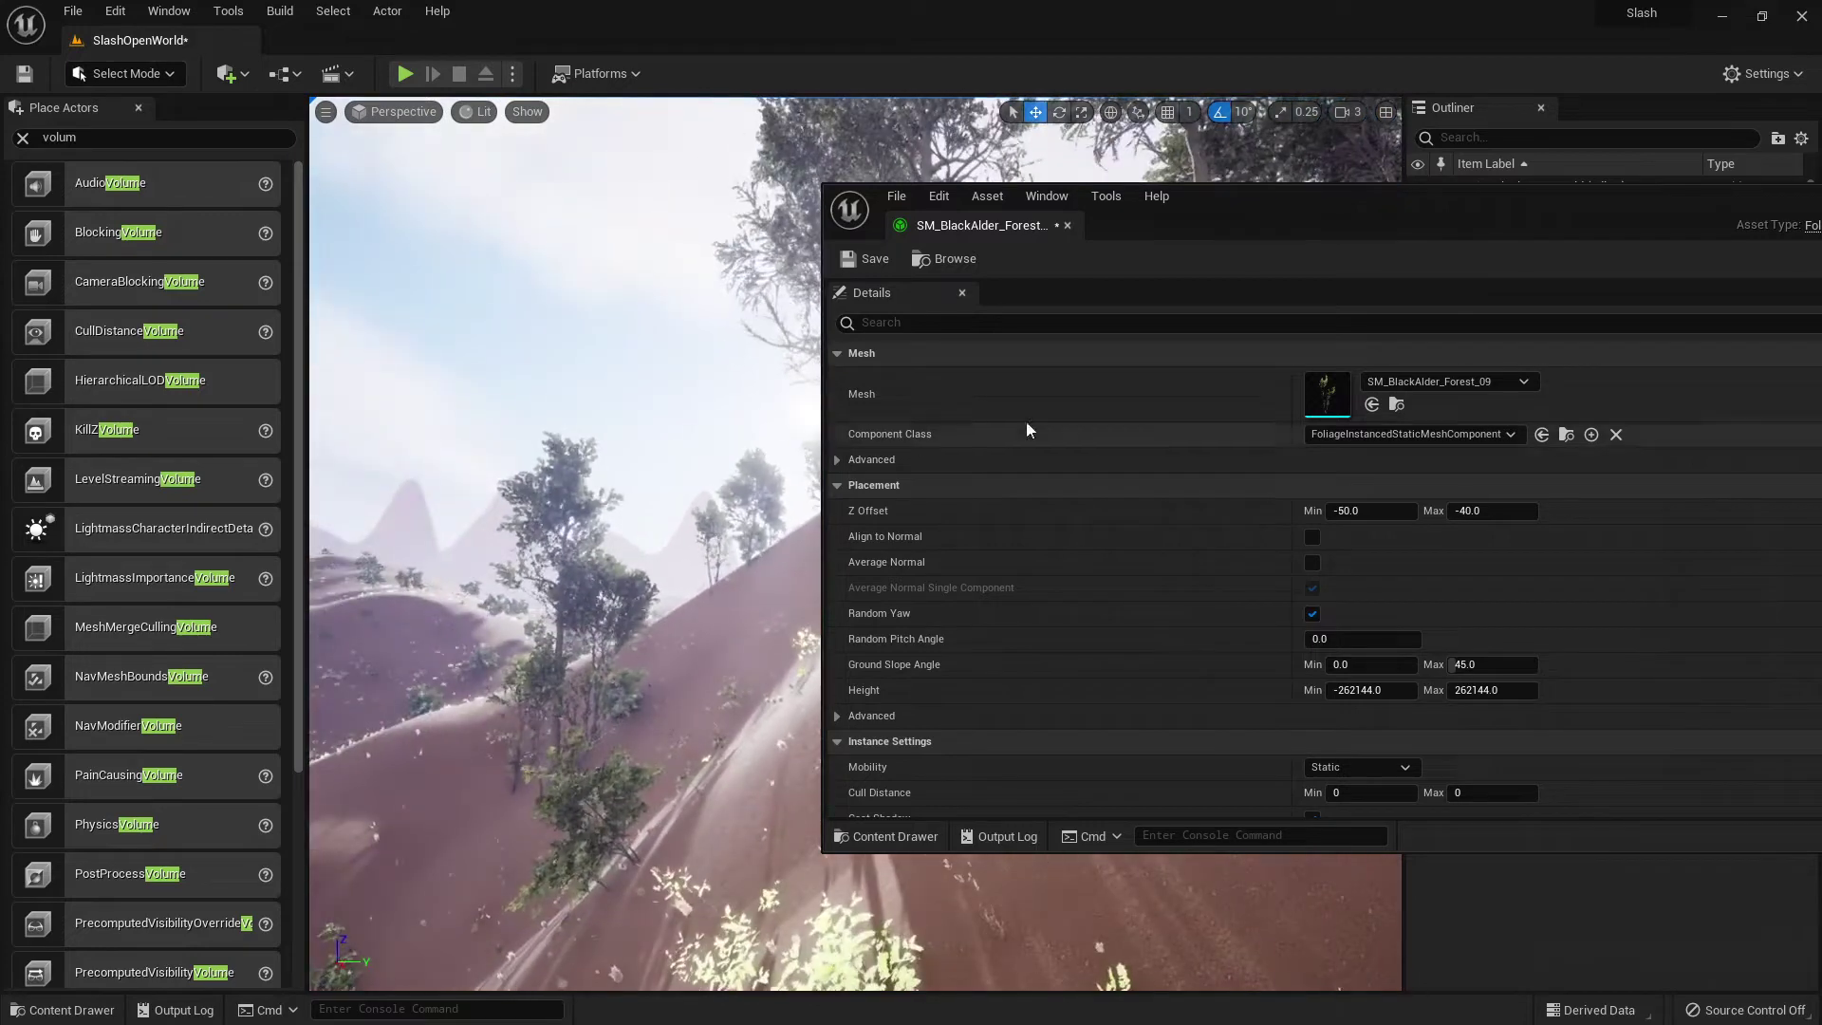
# Step: Set the collision preset in the SM_BlackAlder_Forest_09 foliage type's instance settings to NoCollision
pyautogui.moveTo(1328, 218); pyautogui.dragTo(1076, 202)
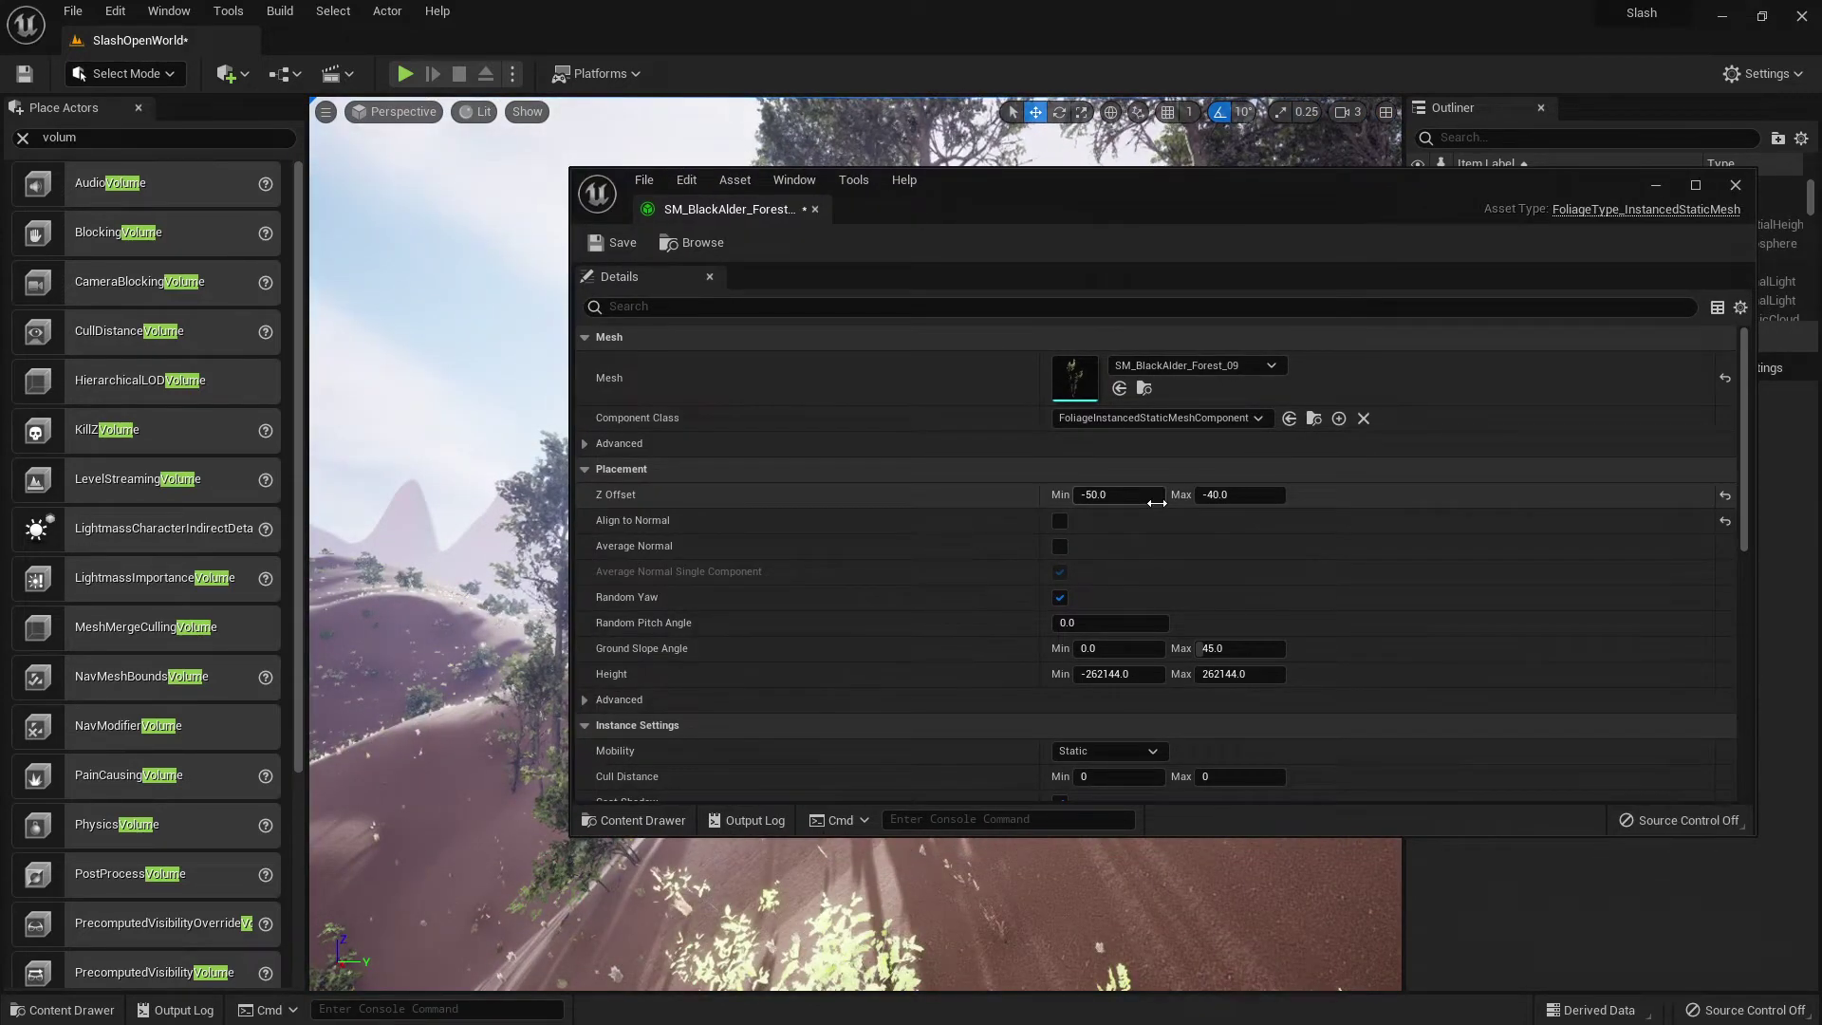
pyautogui.scroll(-1, 1156, 503)
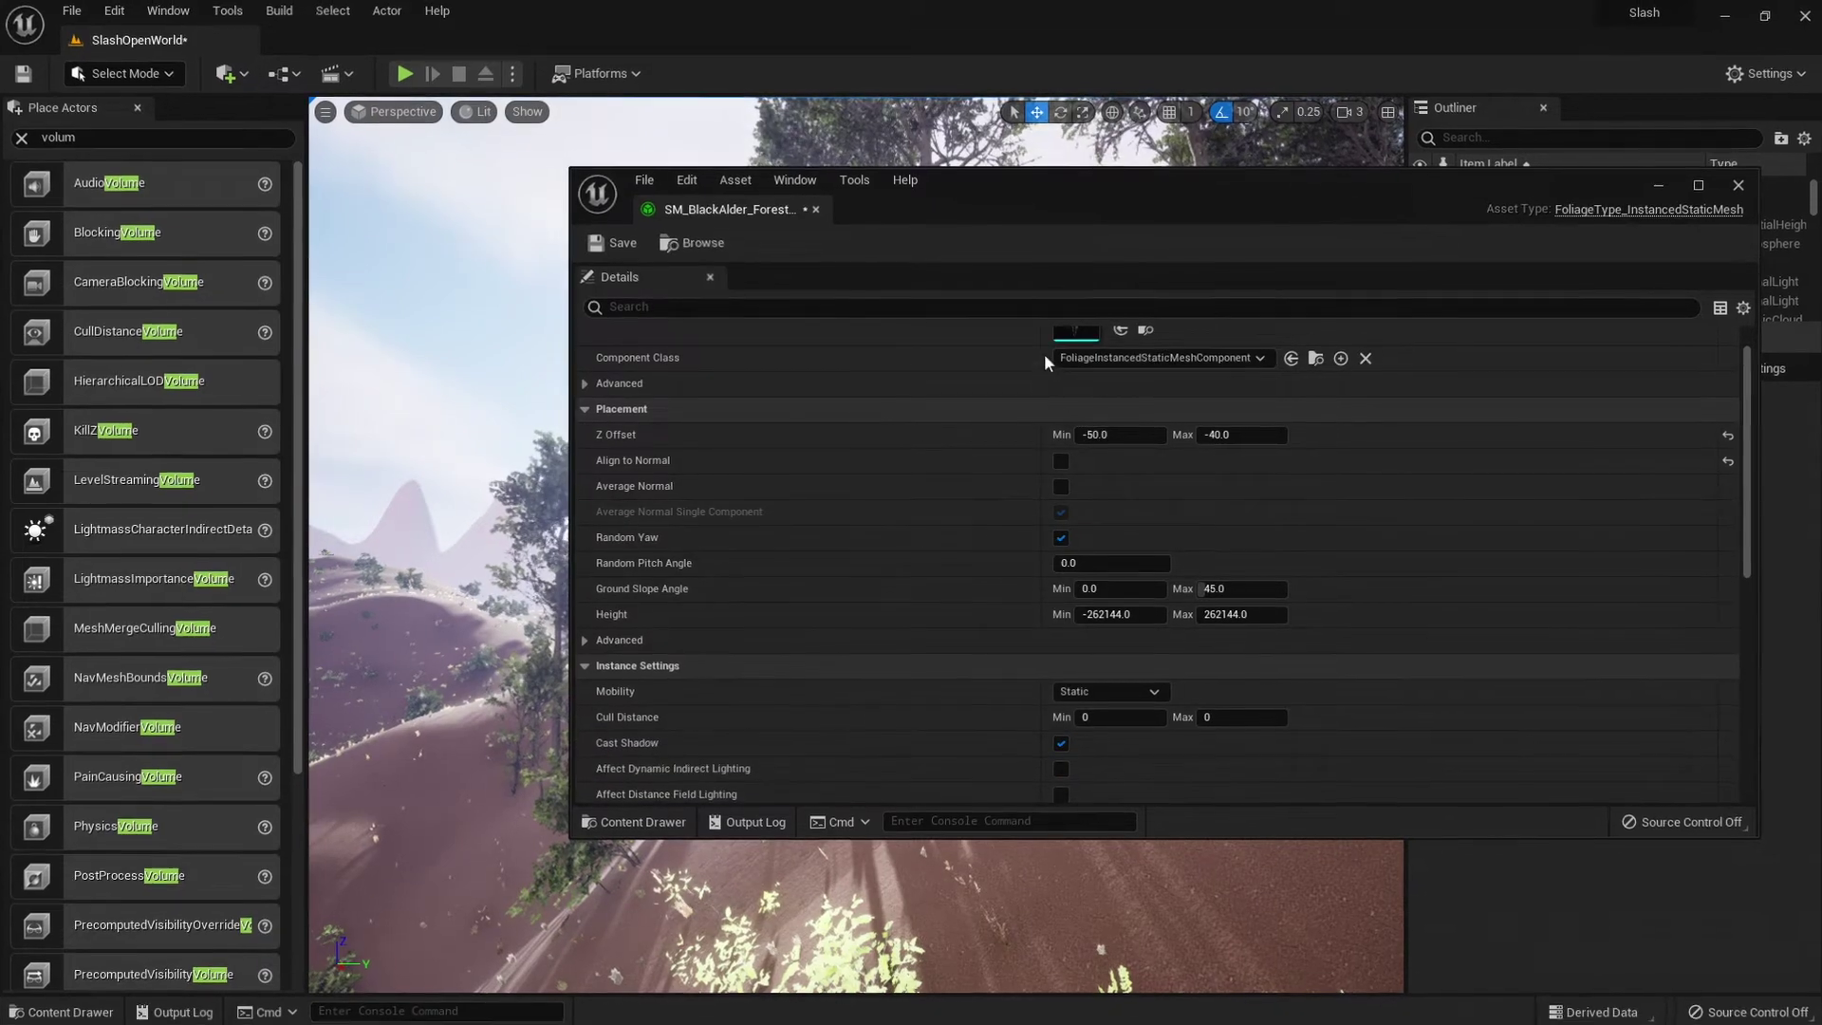
pyautogui.scroll(-1, 843, 541)
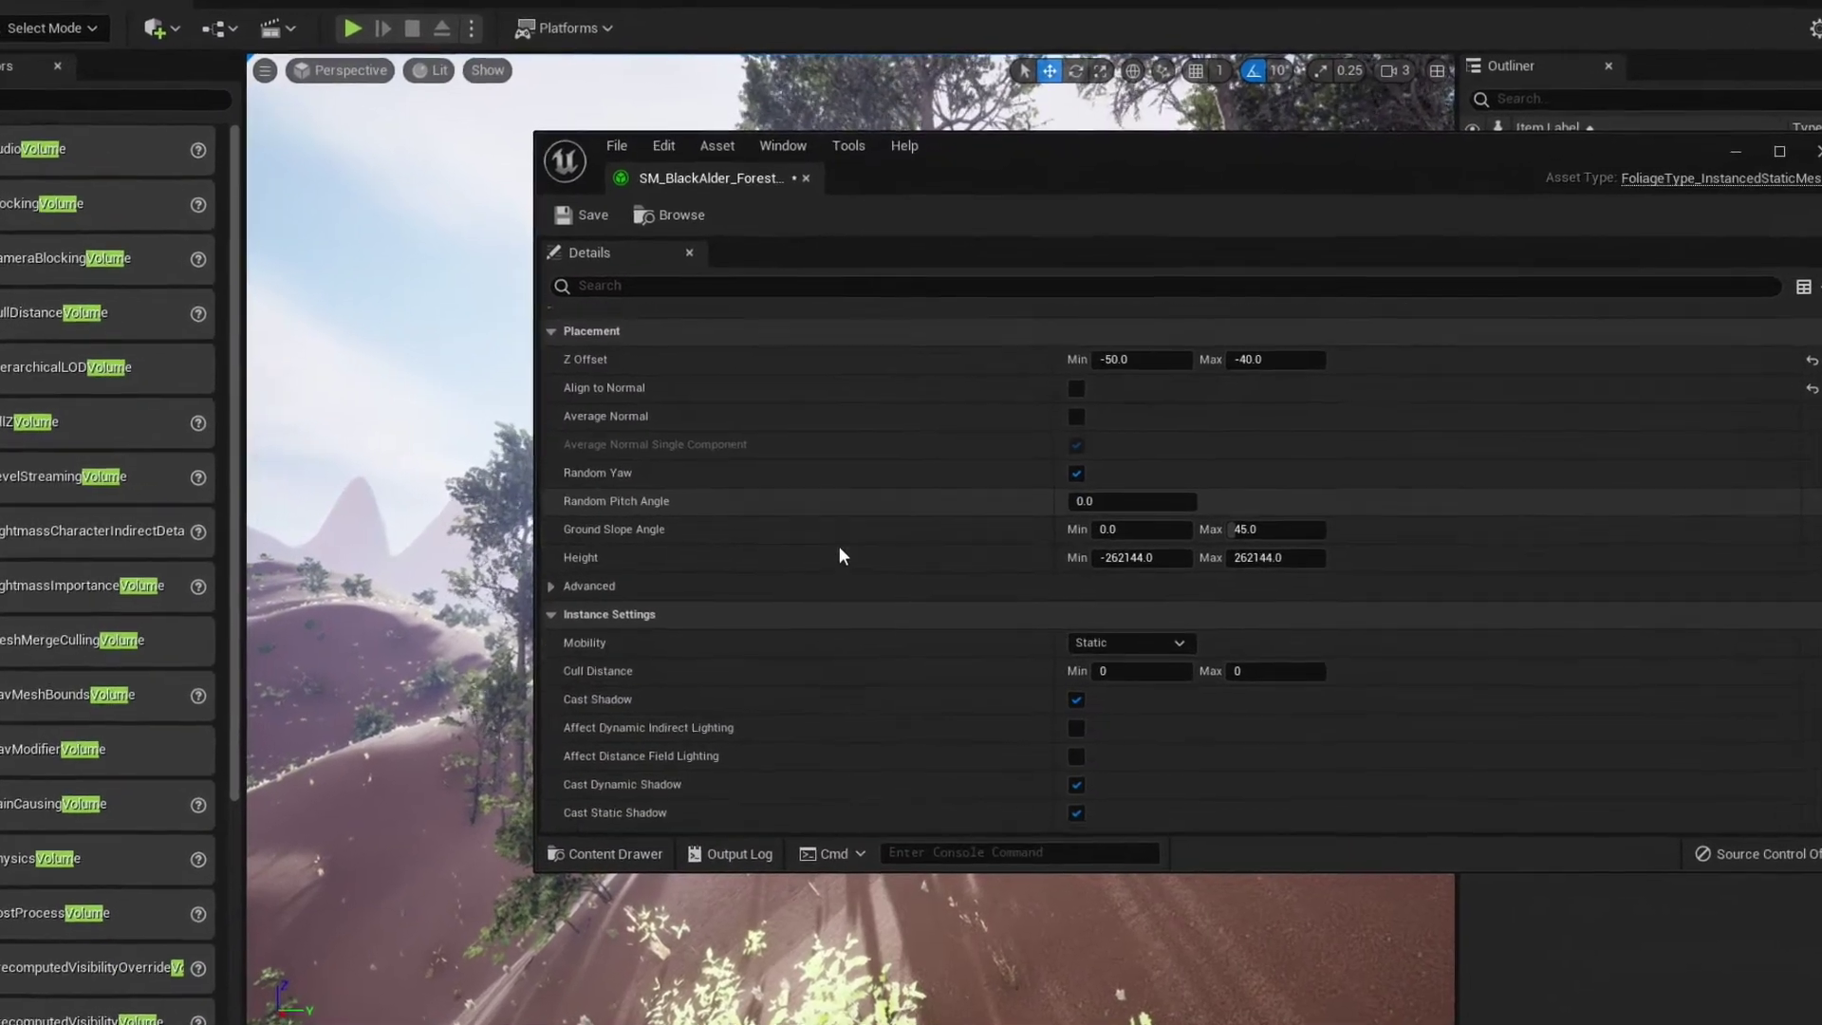
pyautogui.scroll(-2, 835, 548)
pyautogui.scroll(-3, 833, 549)
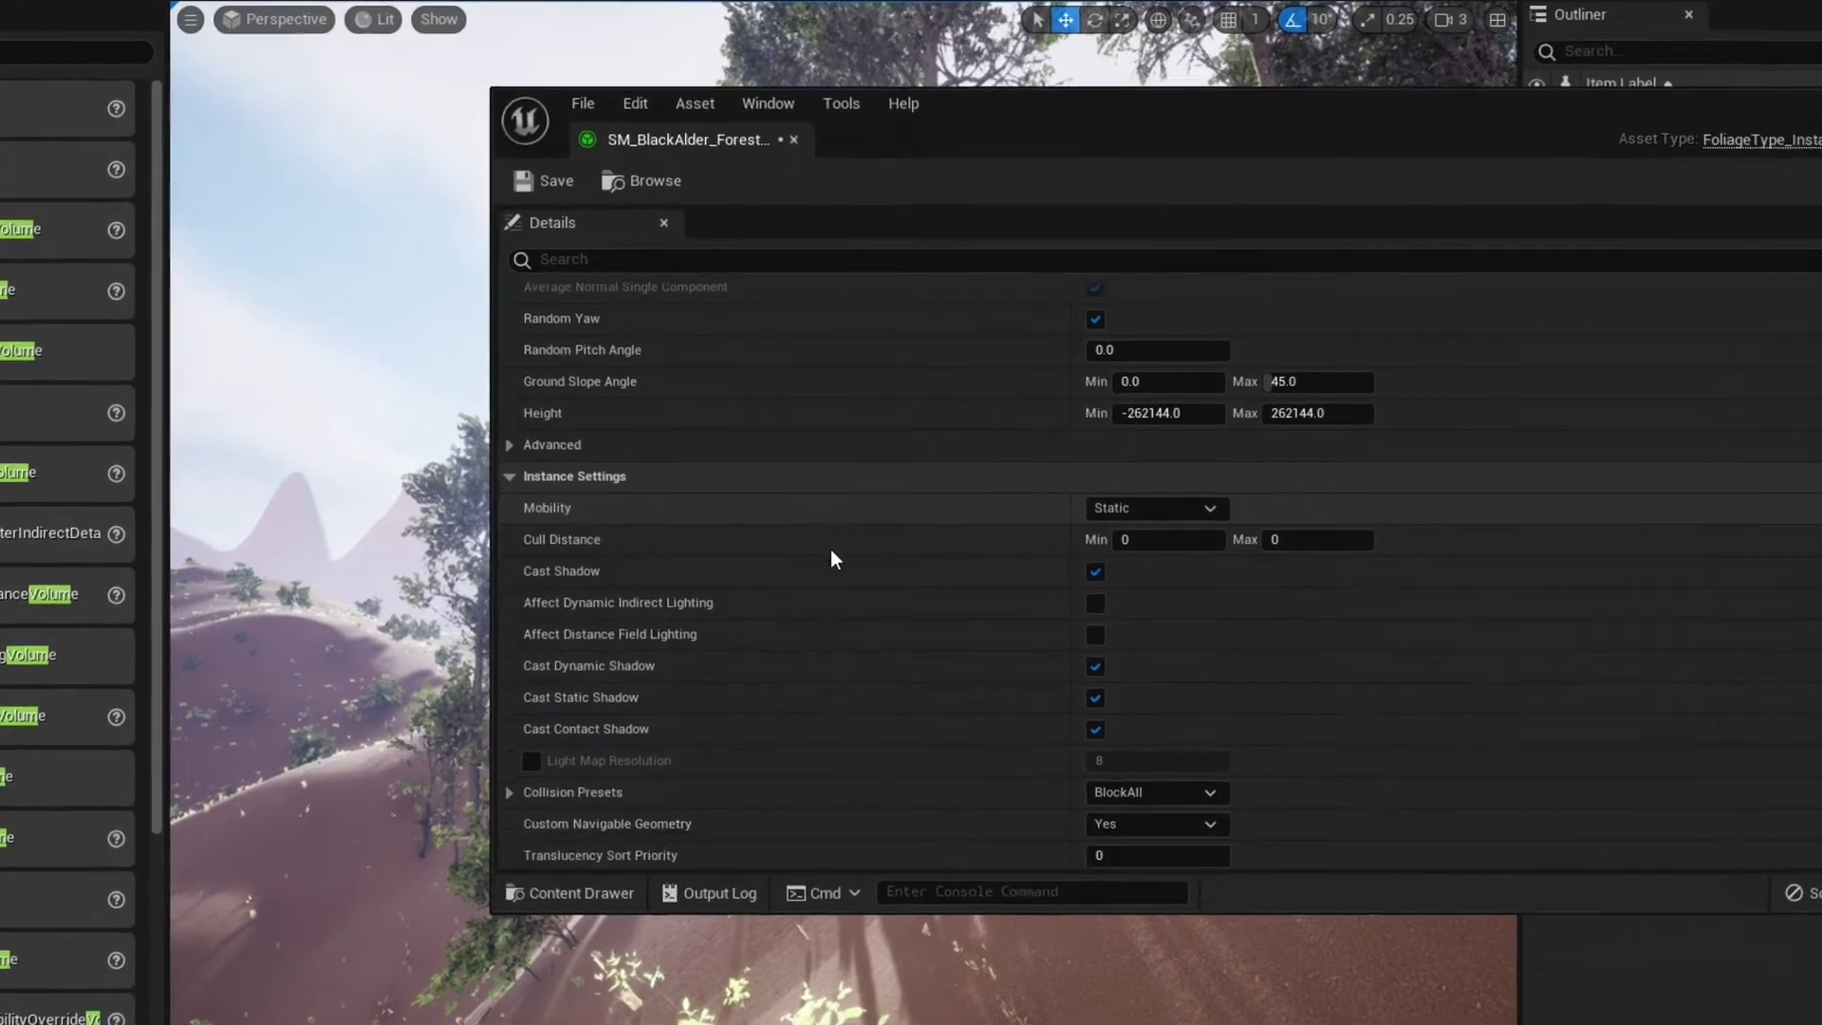
pyautogui.scroll(-2, 823, 555)
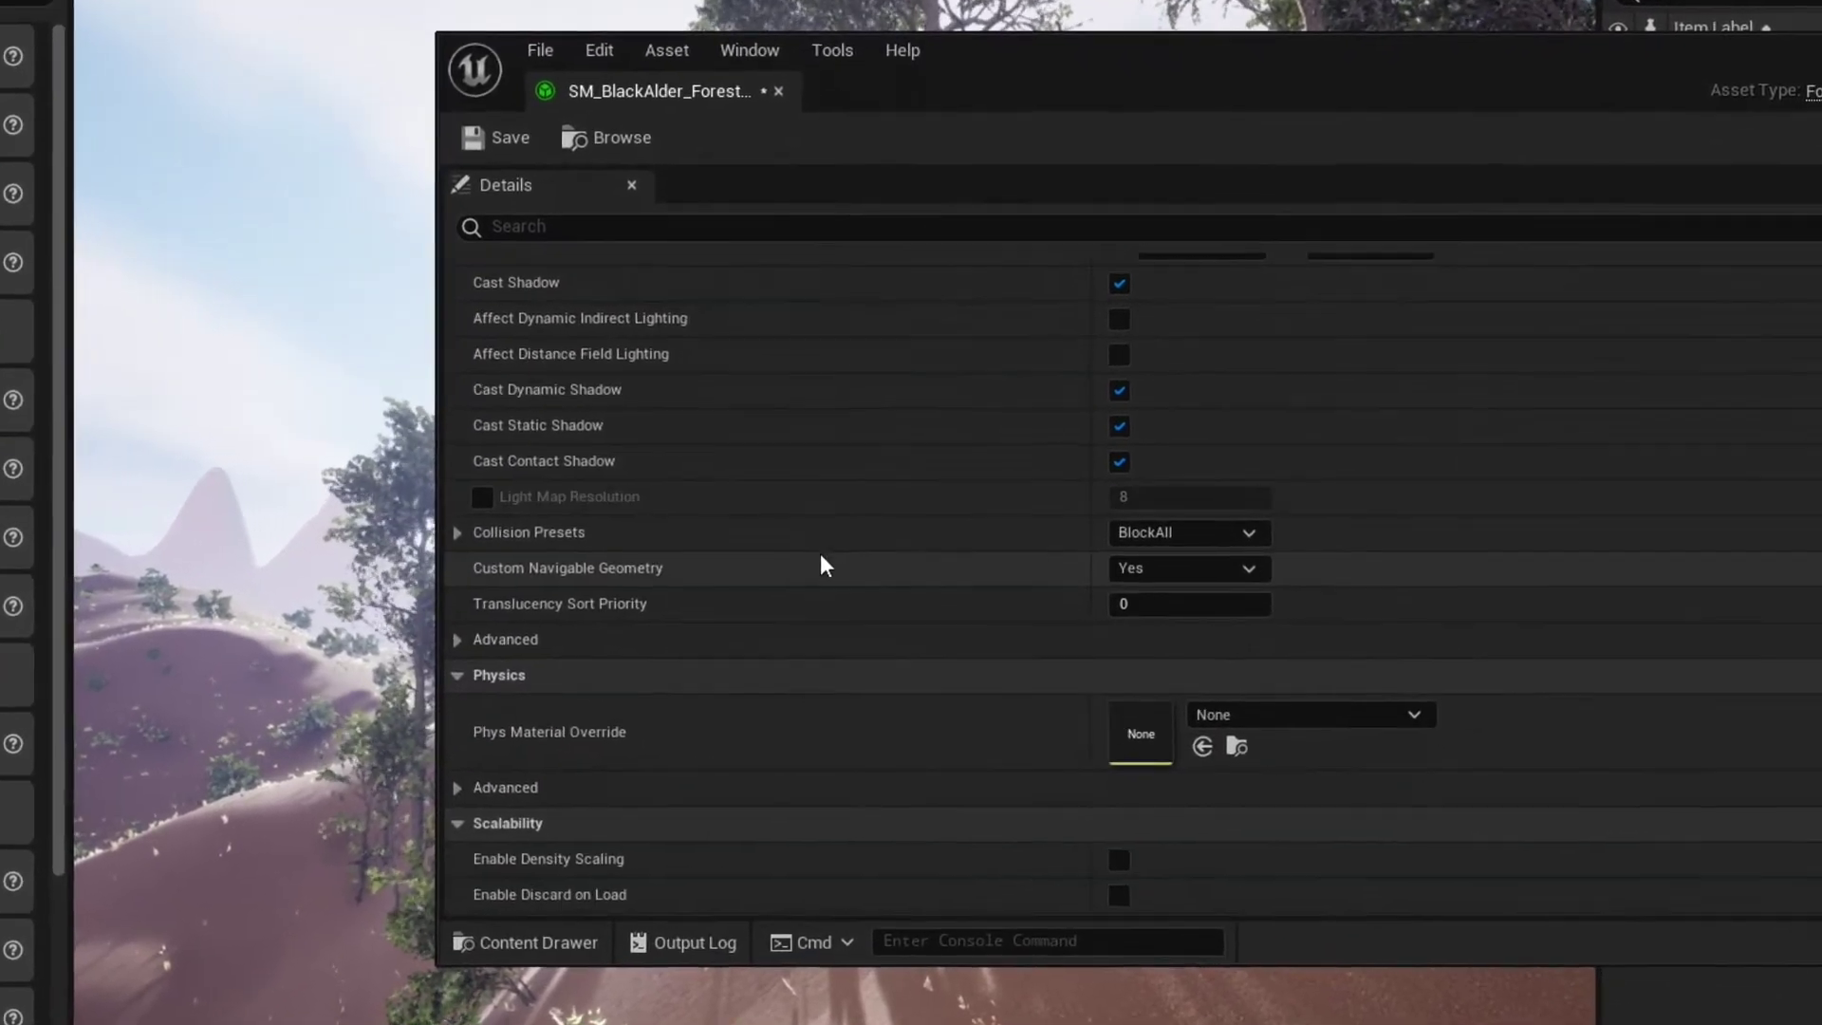
pyautogui.scroll(-2, 816, 558)
pyautogui.scroll(-1, 814, 560)
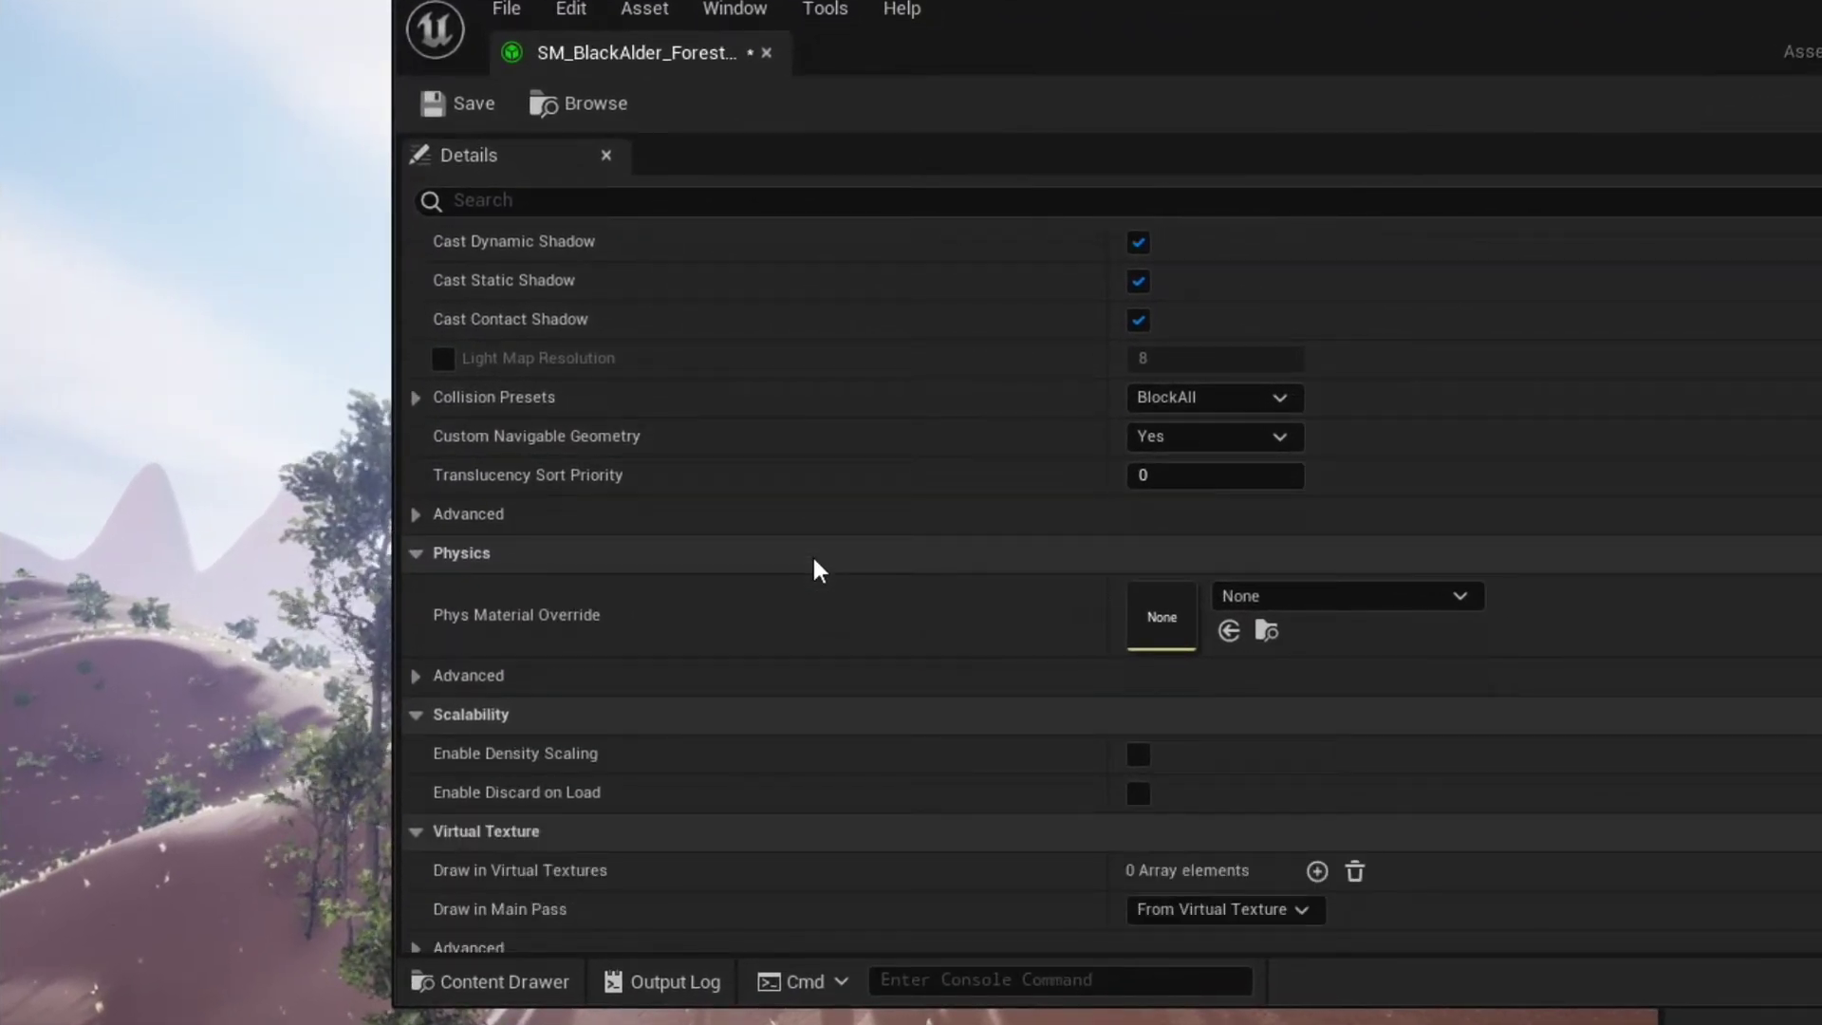
pyautogui.click(1183, 396)
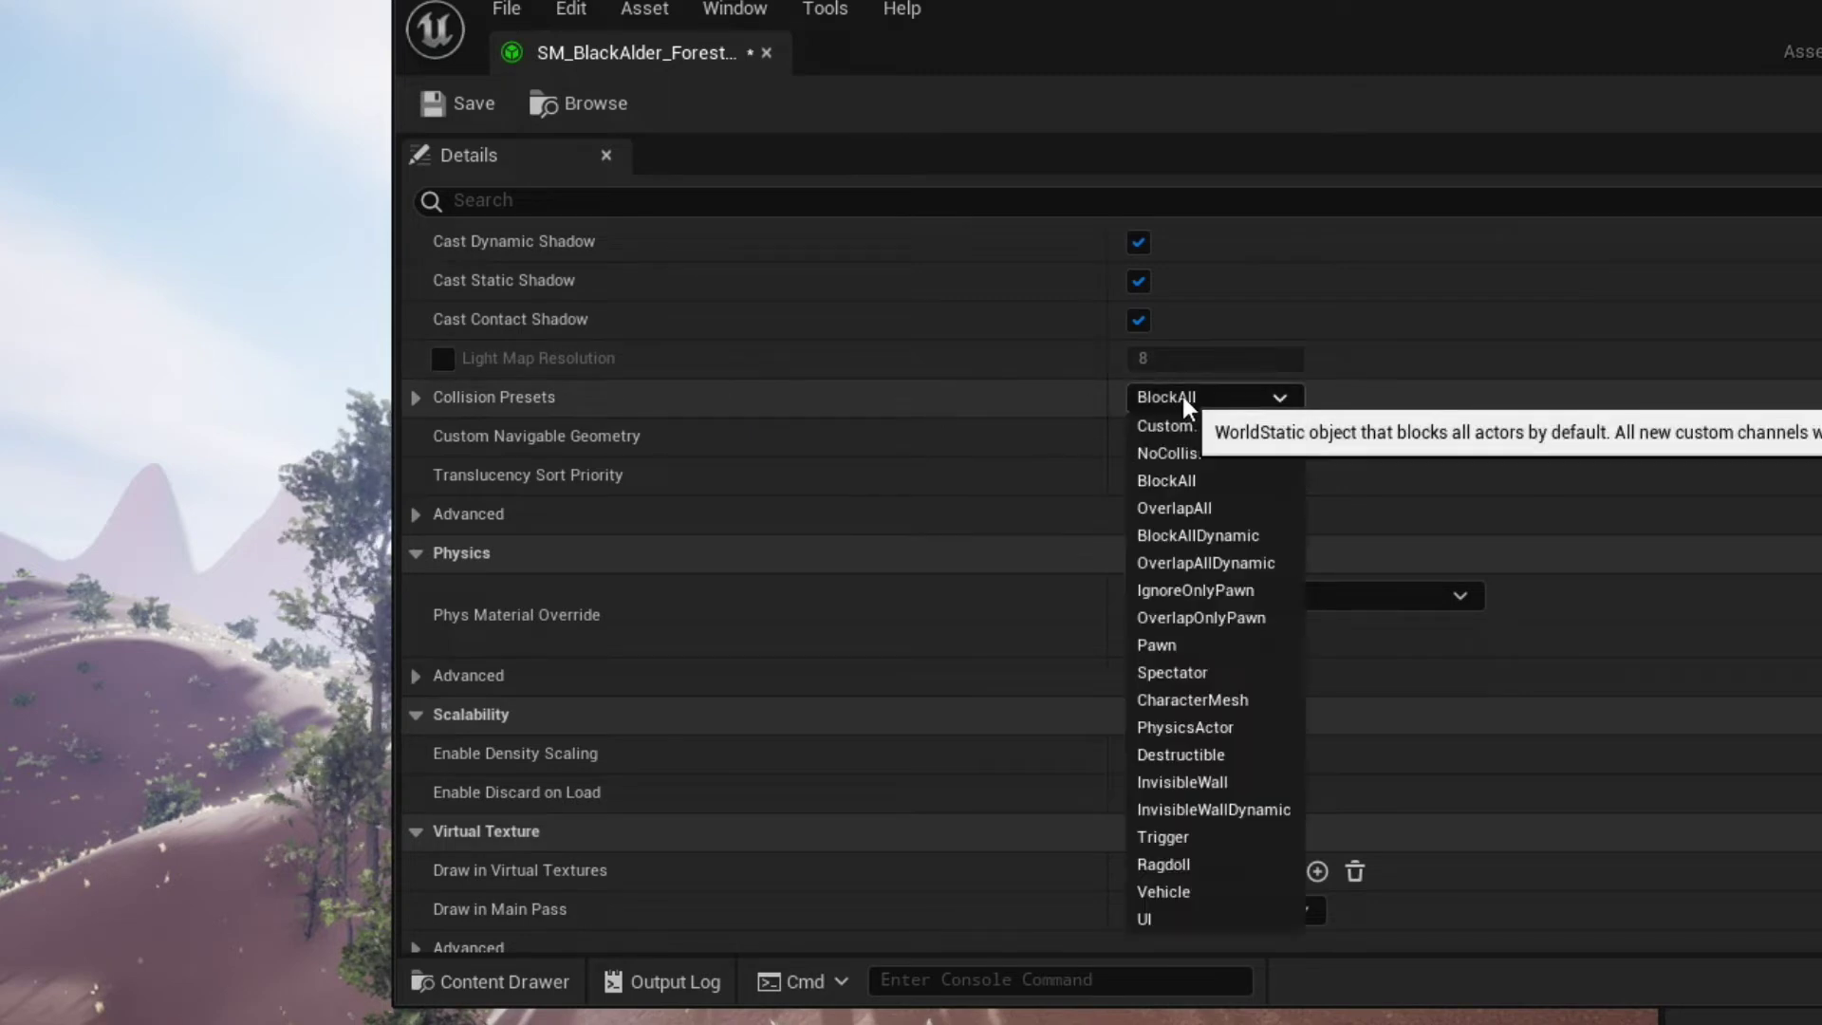
pyautogui.click(1221, 451)
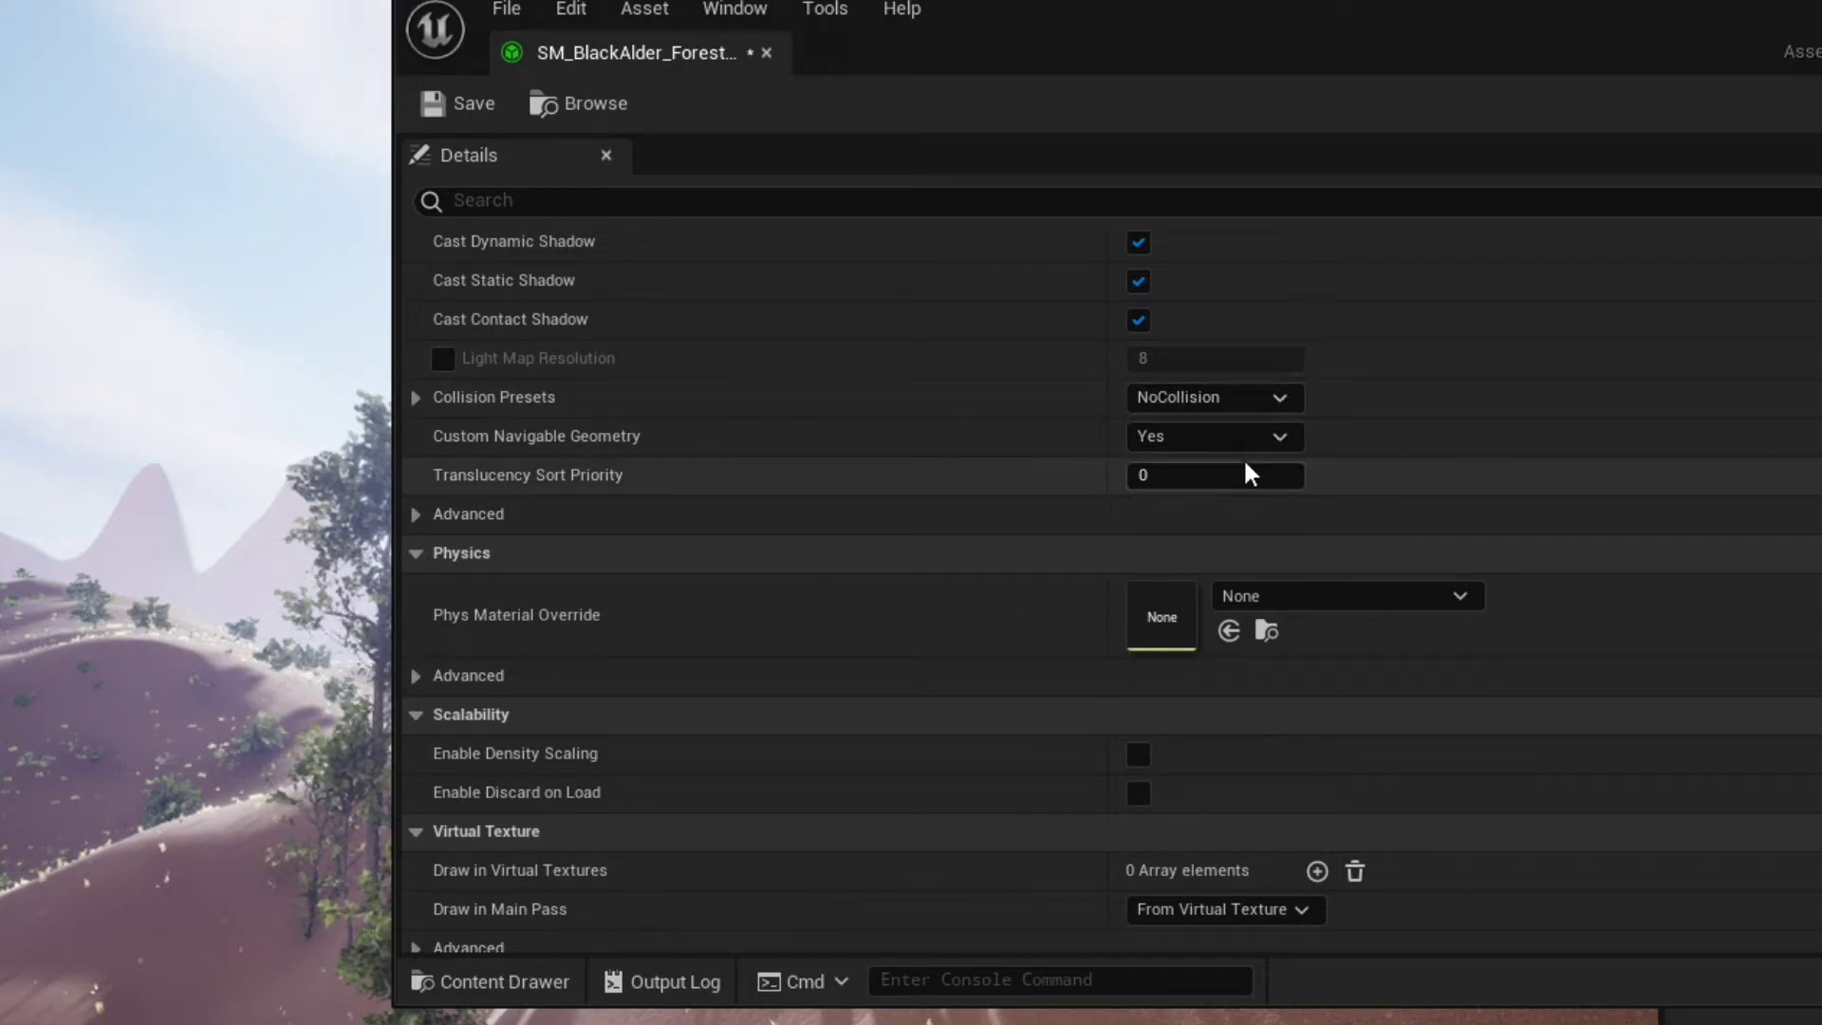
pyautogui.click(1241, 400)
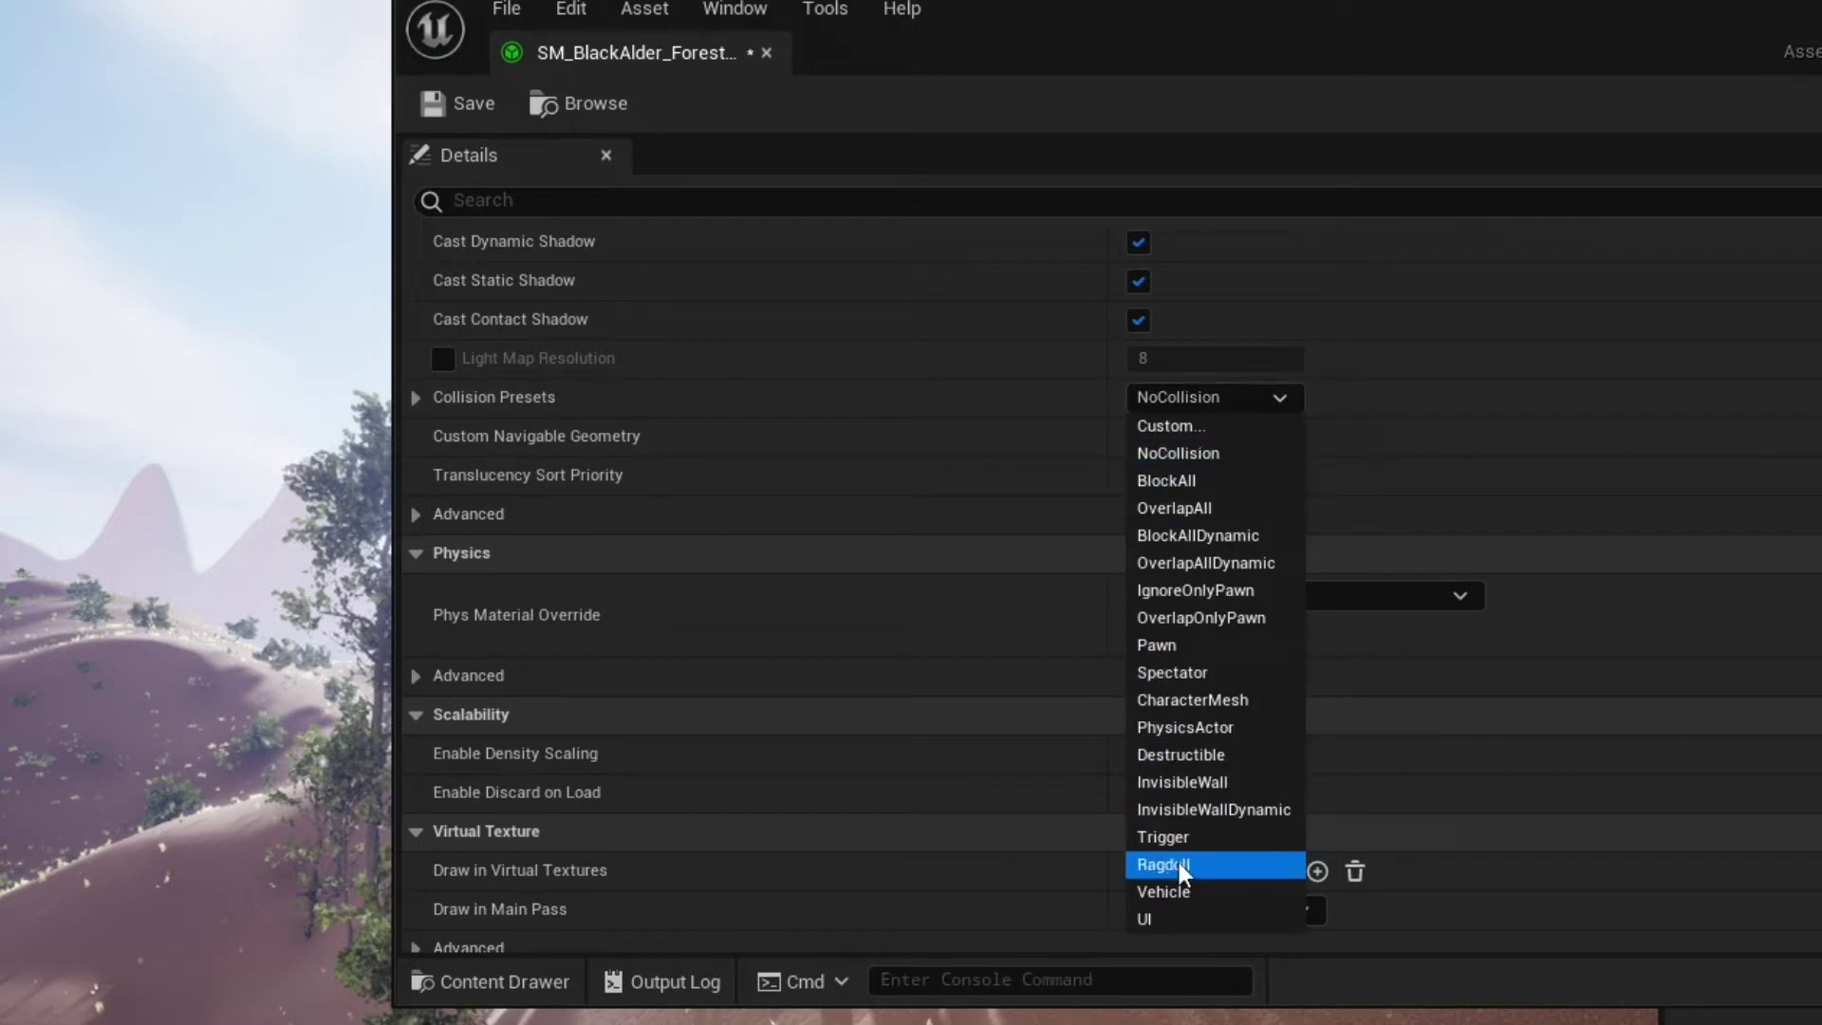
pyautogui.click(1190, 464)
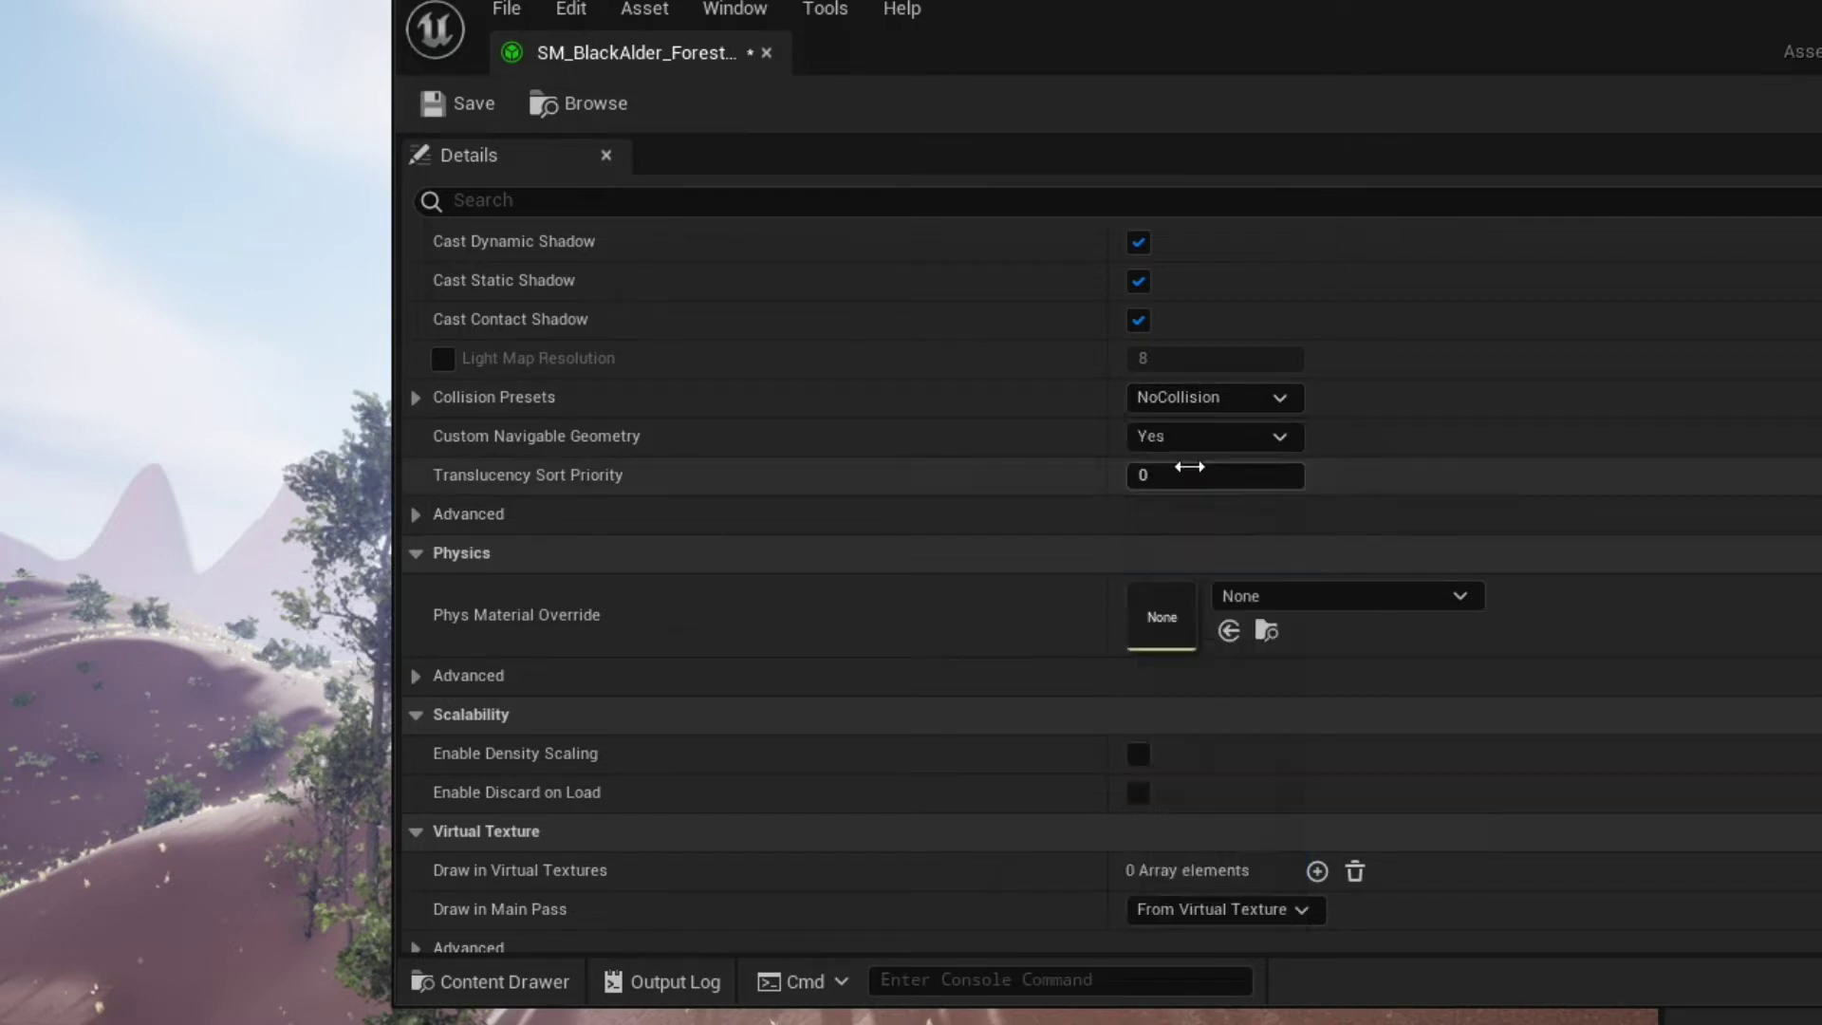
# Step: Set the collision preset in the SM_BlackAlder_Forest_09 foliage type's instance settings to BlockAll
pyautogui.click(1254, 396)
pyautogui.click(1228, 453)
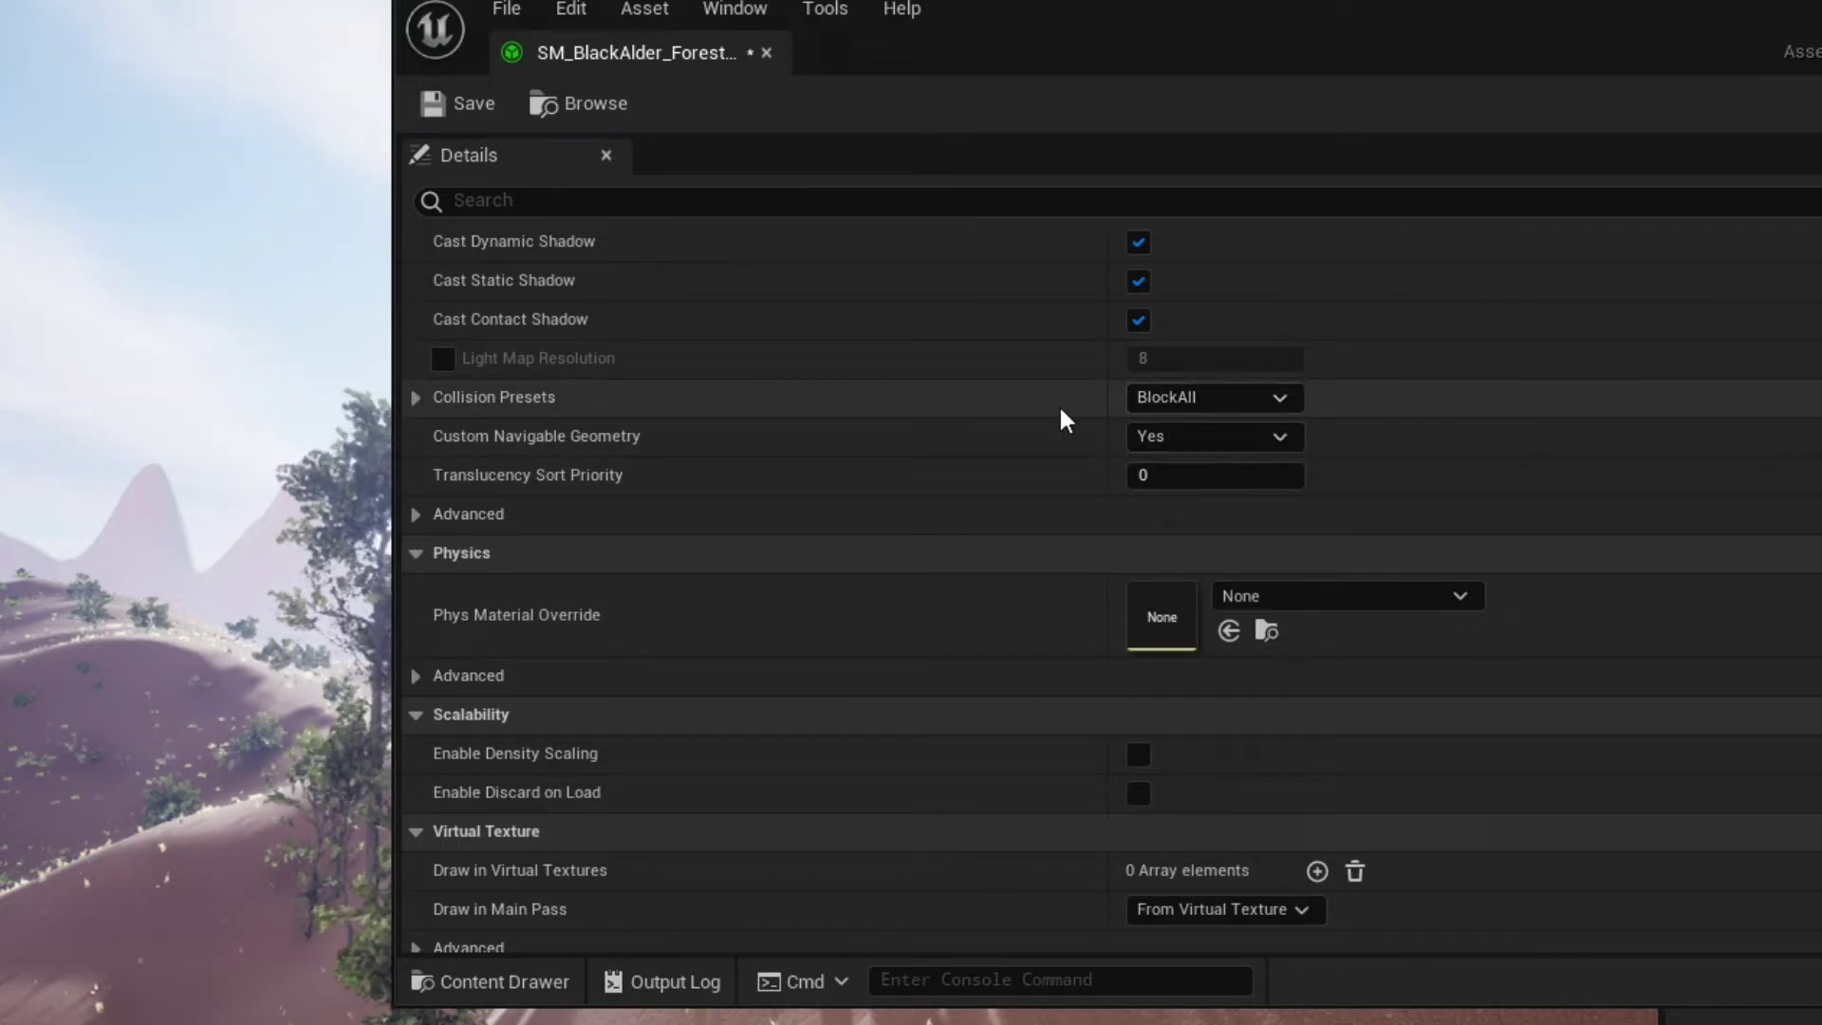
# Step: Review the foliage type's mesh and placement settings, including Z Offset and Align to Normal
pyautogui.scroll(10, 821, 446)
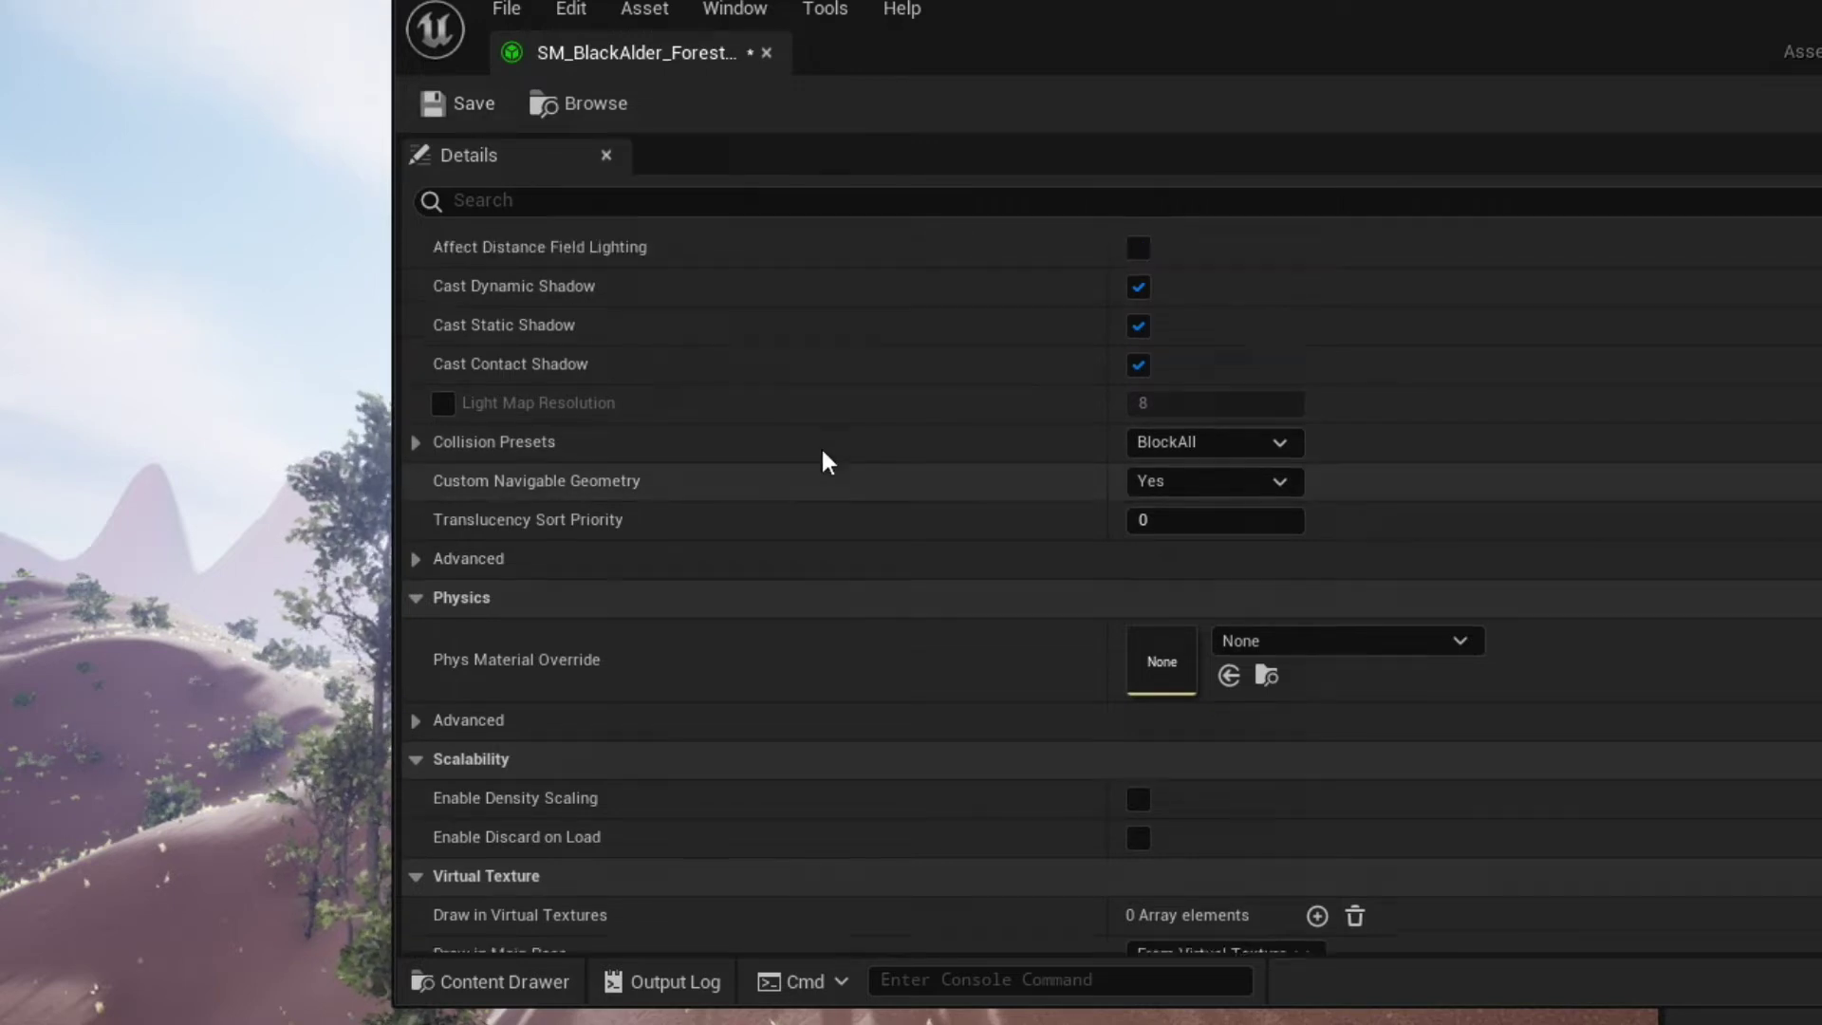
pyautogui.scroll(7, 823, 461)
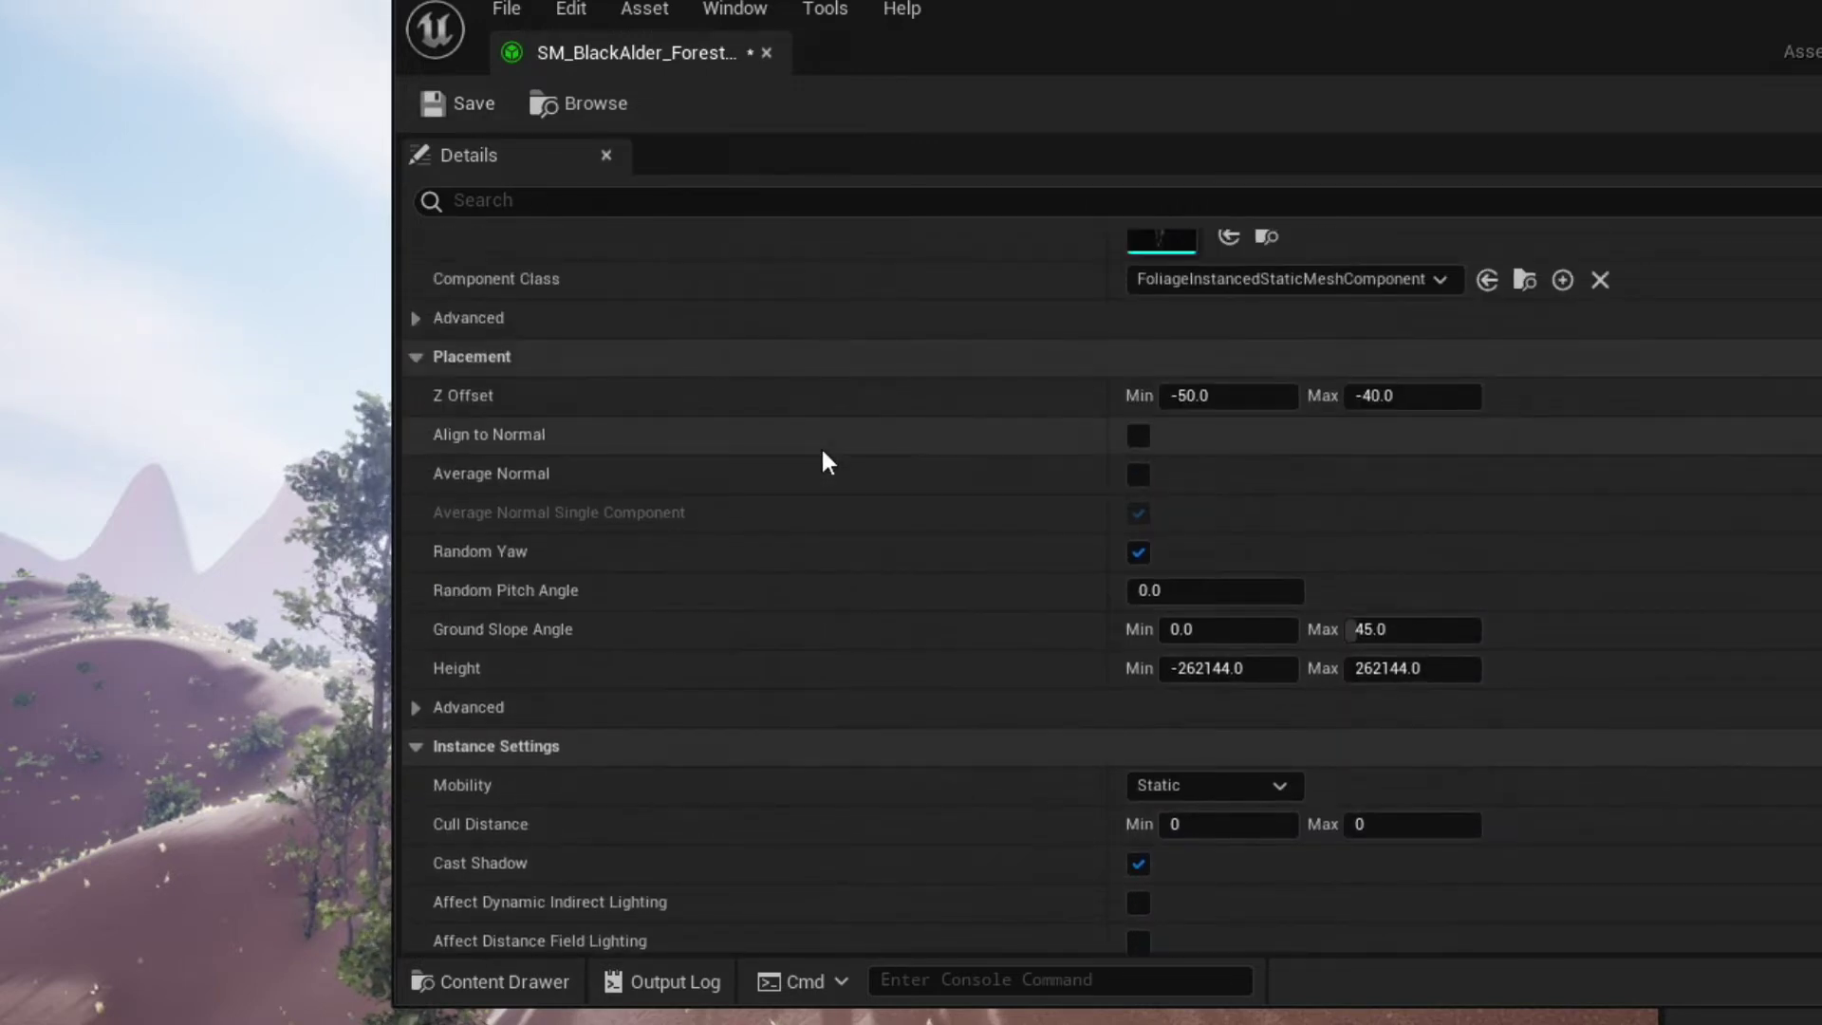
pyautogui.scroll(2, 823, 461)
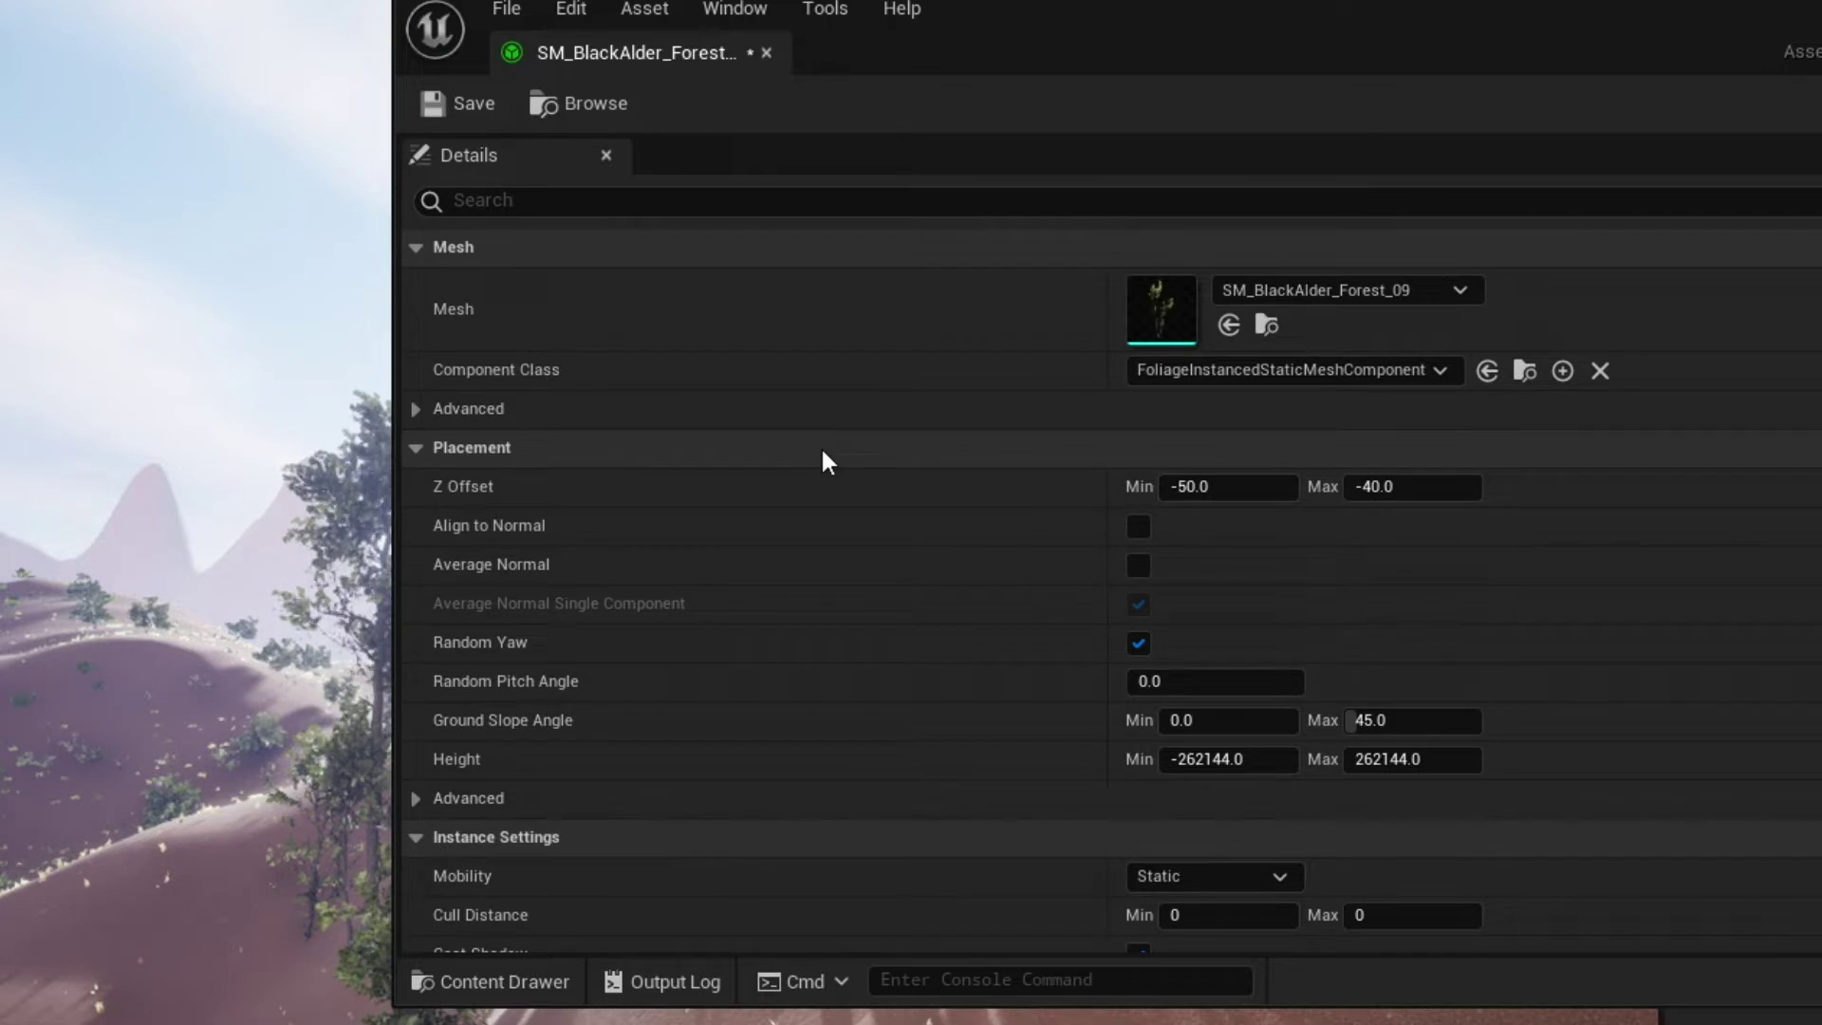
pyautogui.scroll(-3, 823, 461)
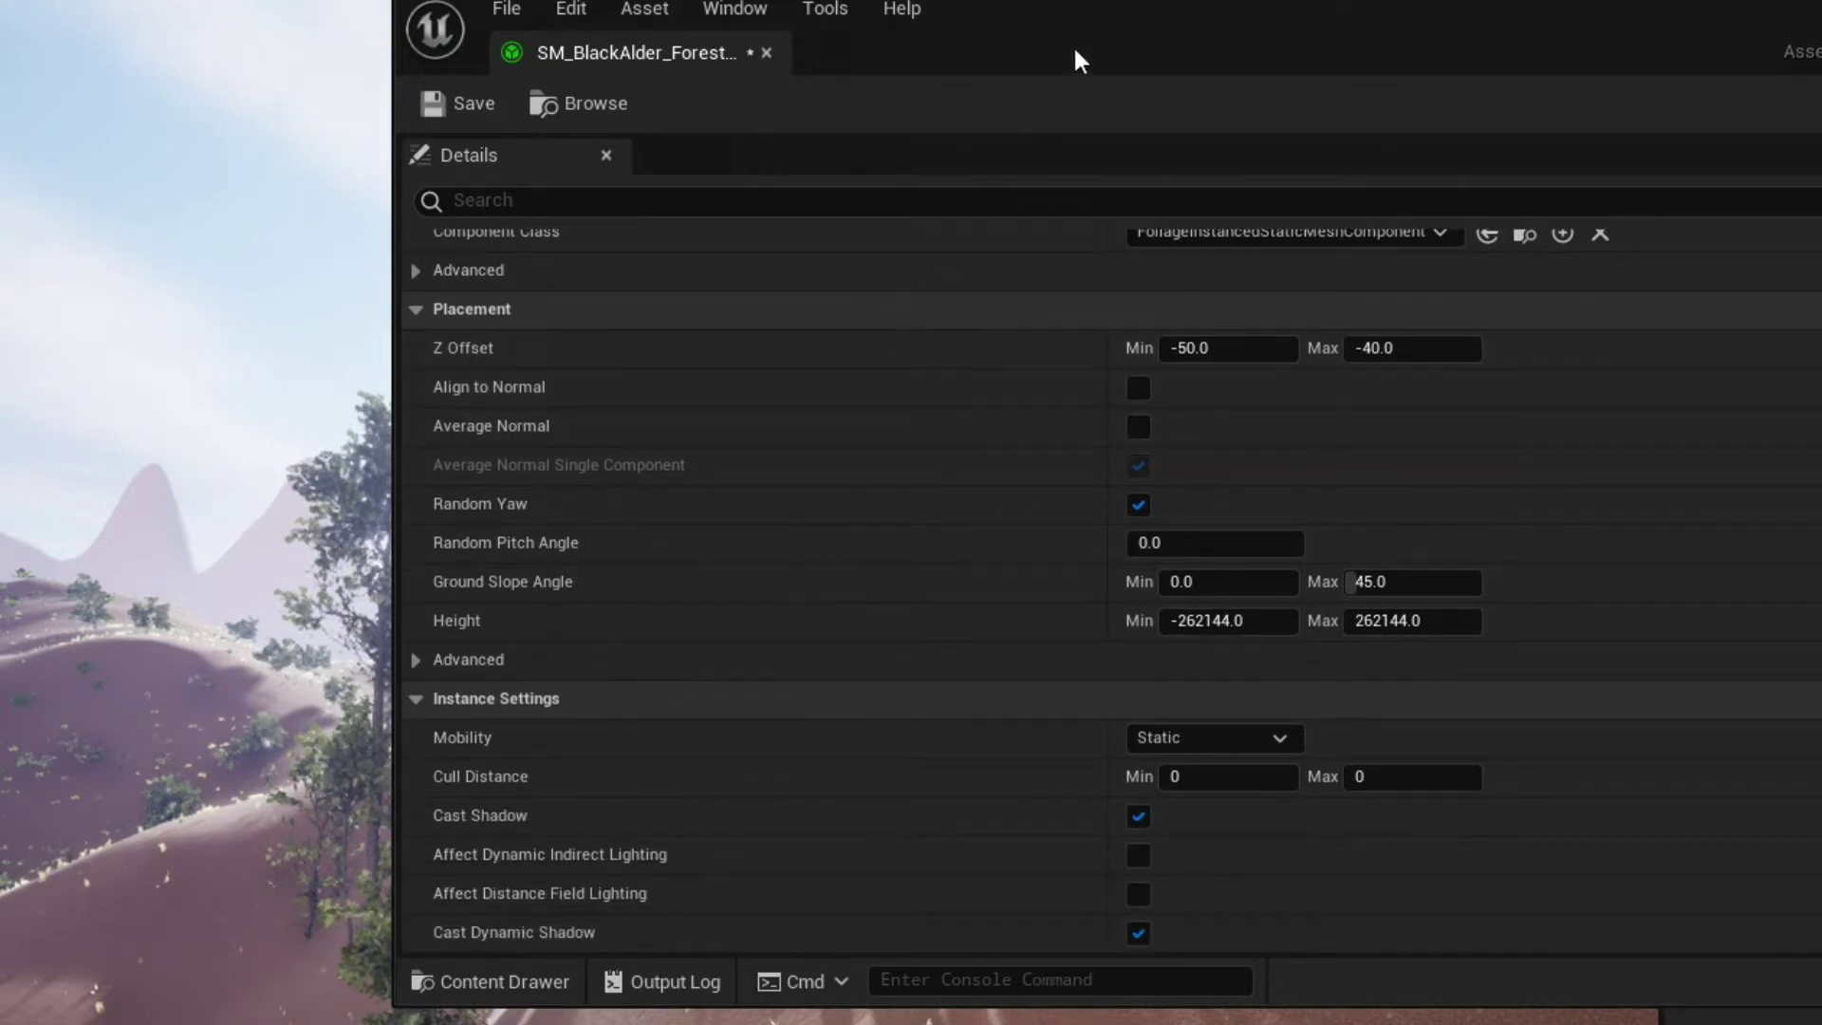
pyautogui.moveTo(1078, 55); pyautogui.dragTo(1239, 68)
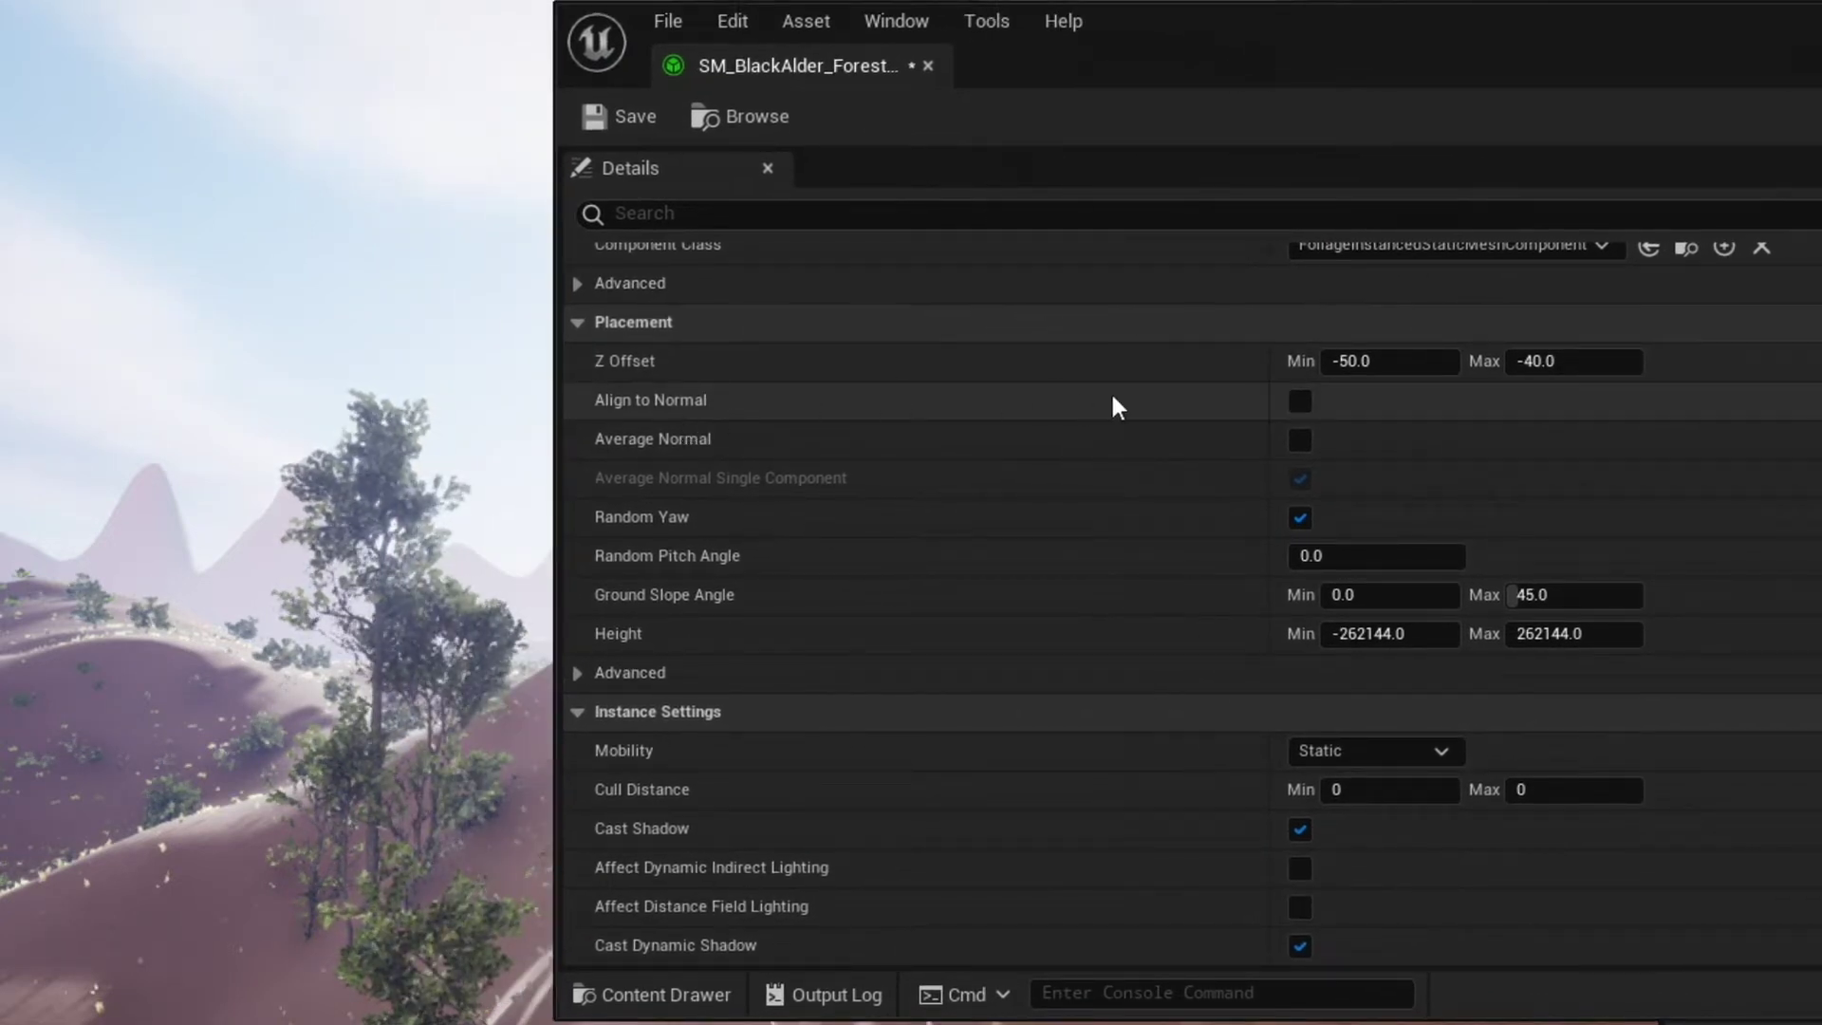
pyautogui.moveTo(680, 404)
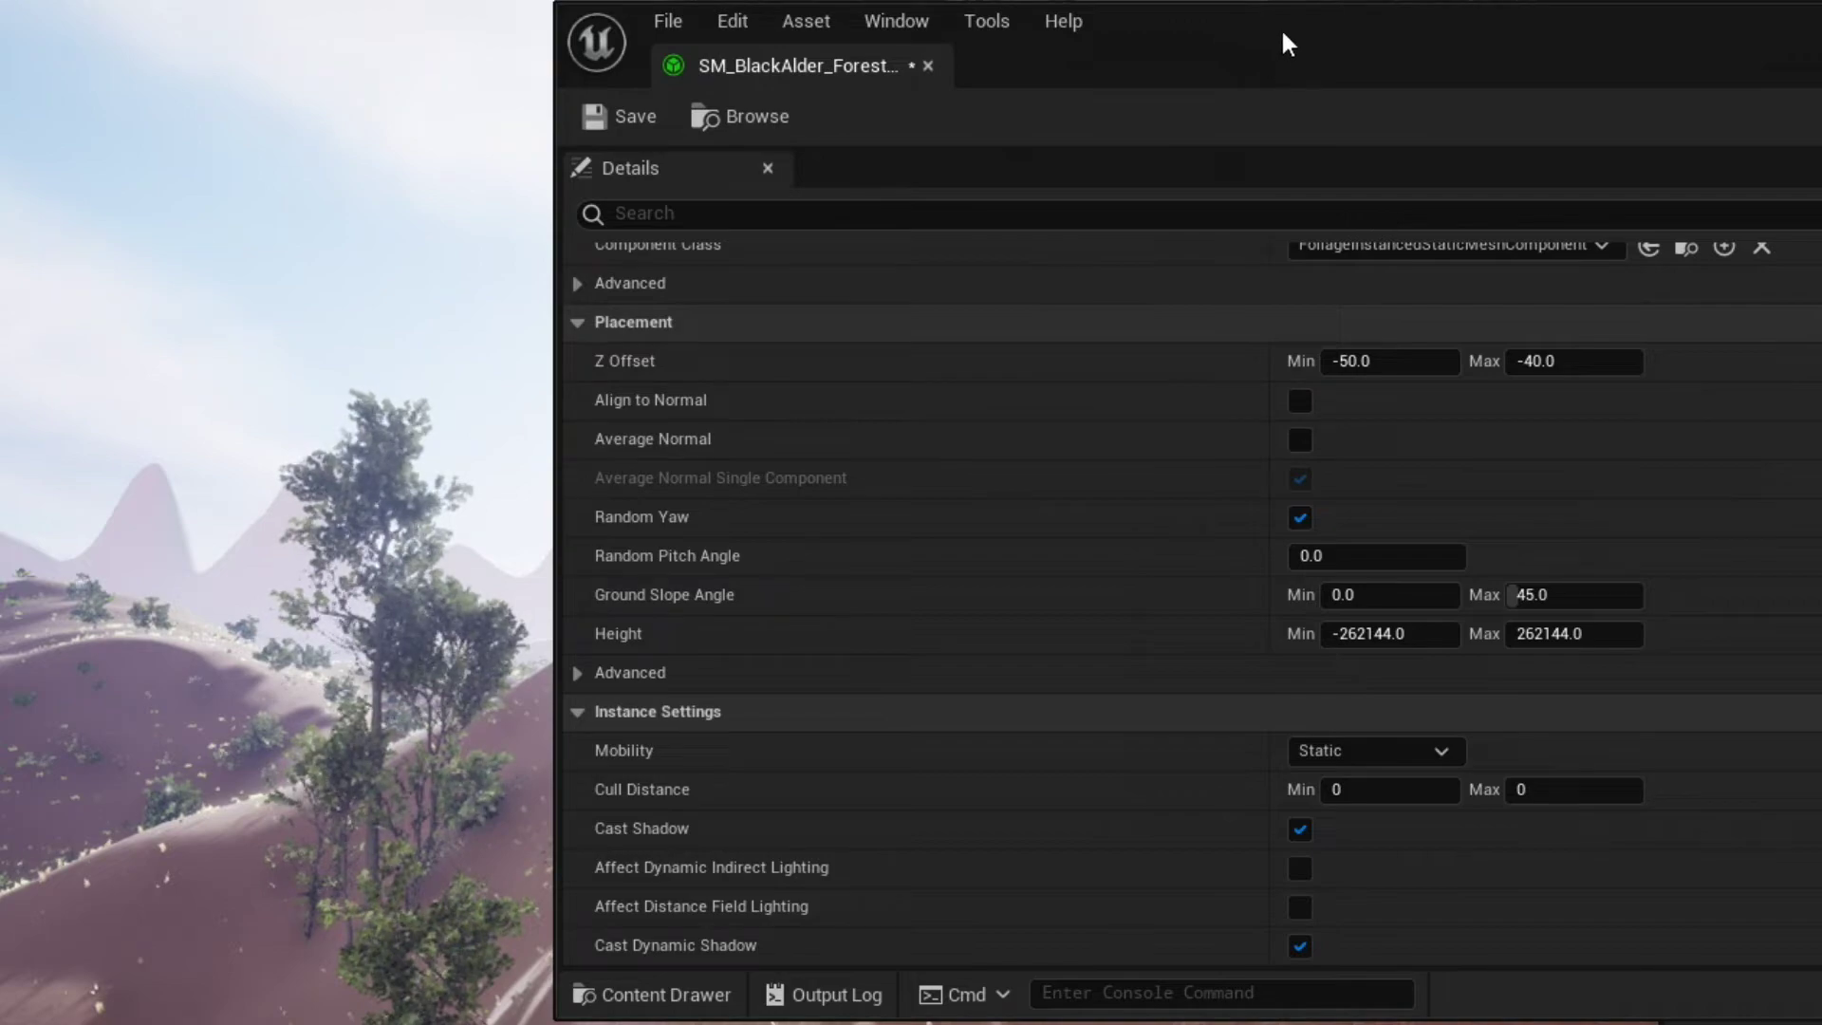
# Step: Uncover the viewport and examine how the trees and bushes stand on the steep hillside in relation to the placement settings
pyautogui.moveTo(1286, 43); pyautogui.dragTo(1229, 545)
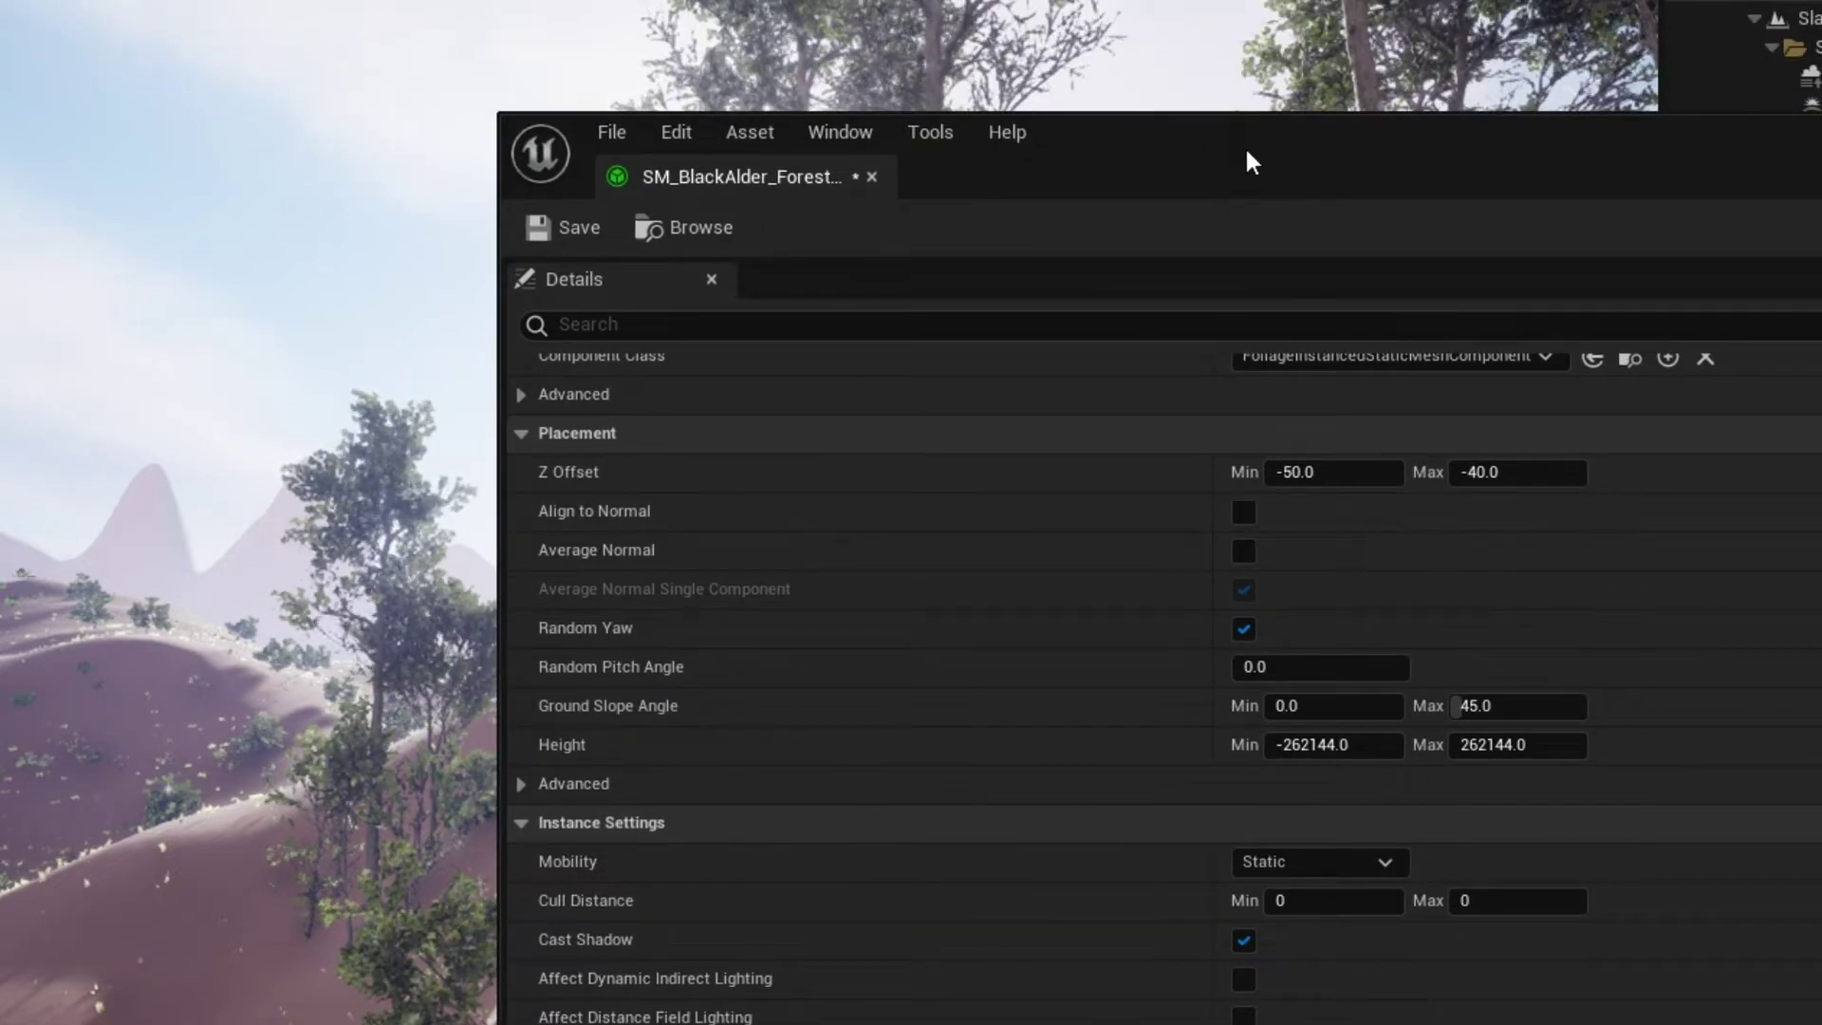
pyautogui.moveTo(1370, 141); pyautogui.dragTo(1474, 988)
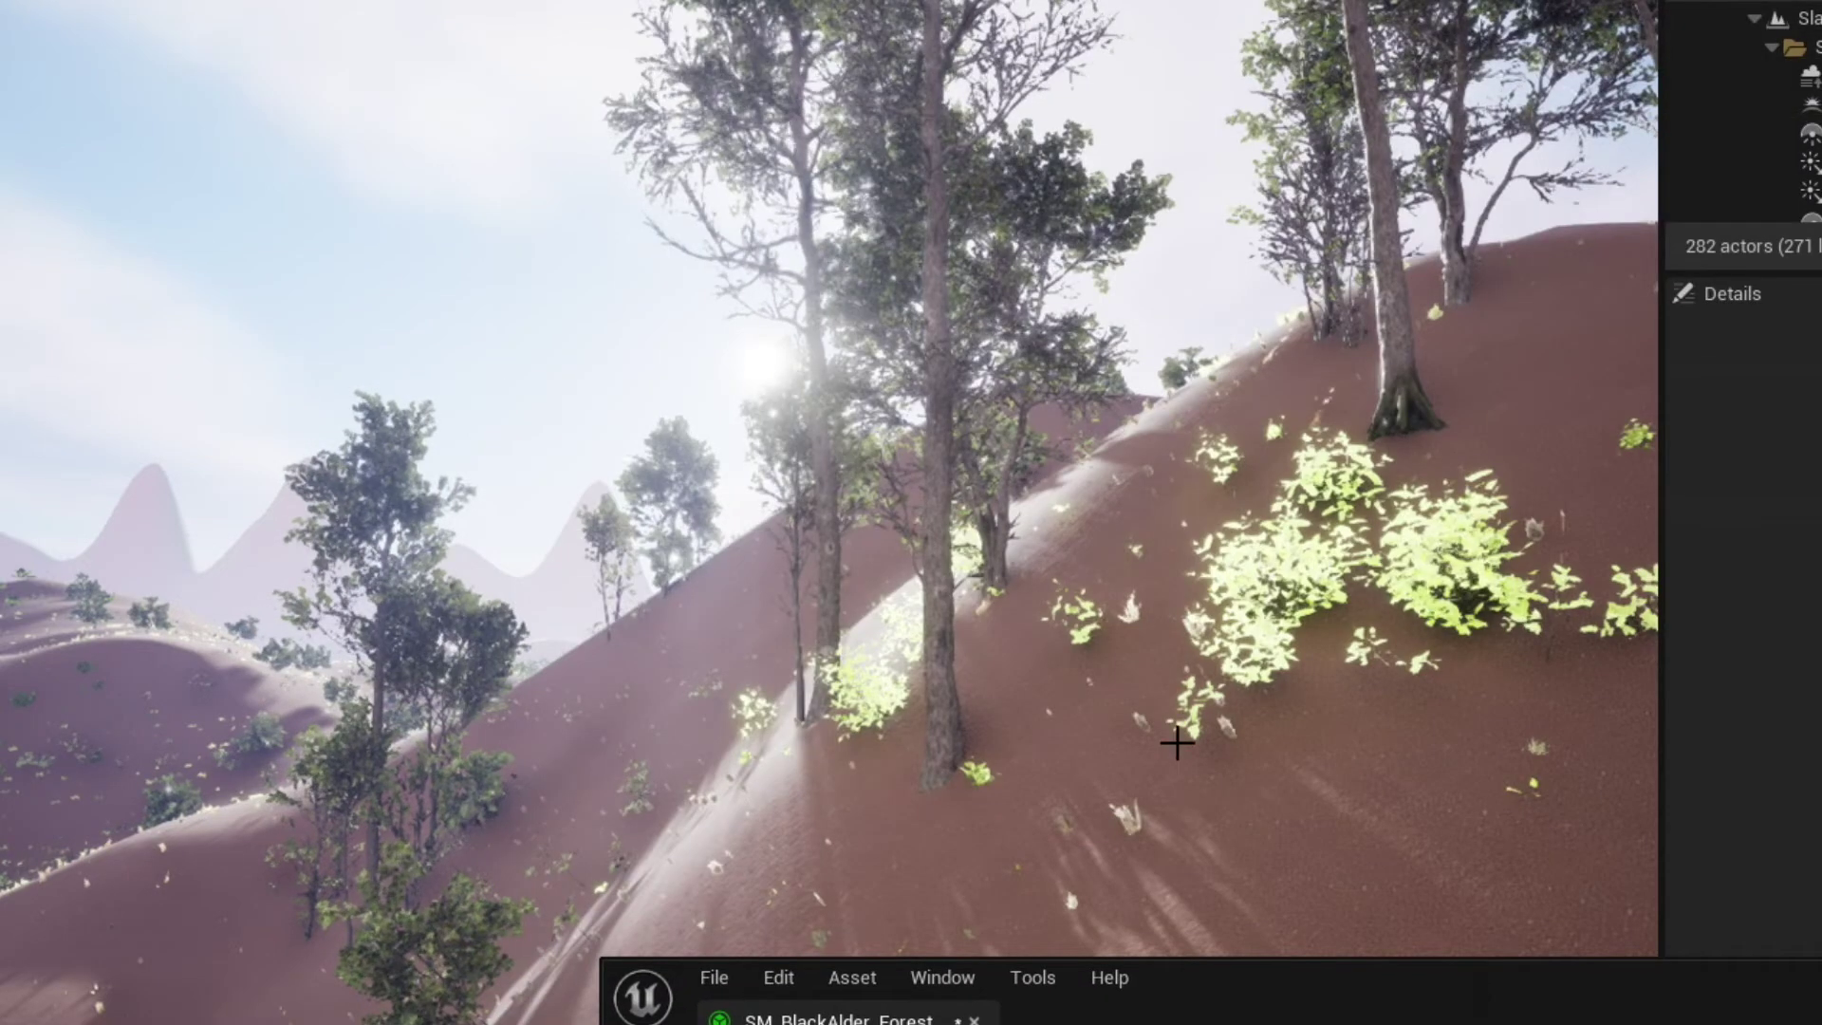
pyautogui.moveTo(1175, 740); pyautogui.dragTo(1102, 662, button='right')
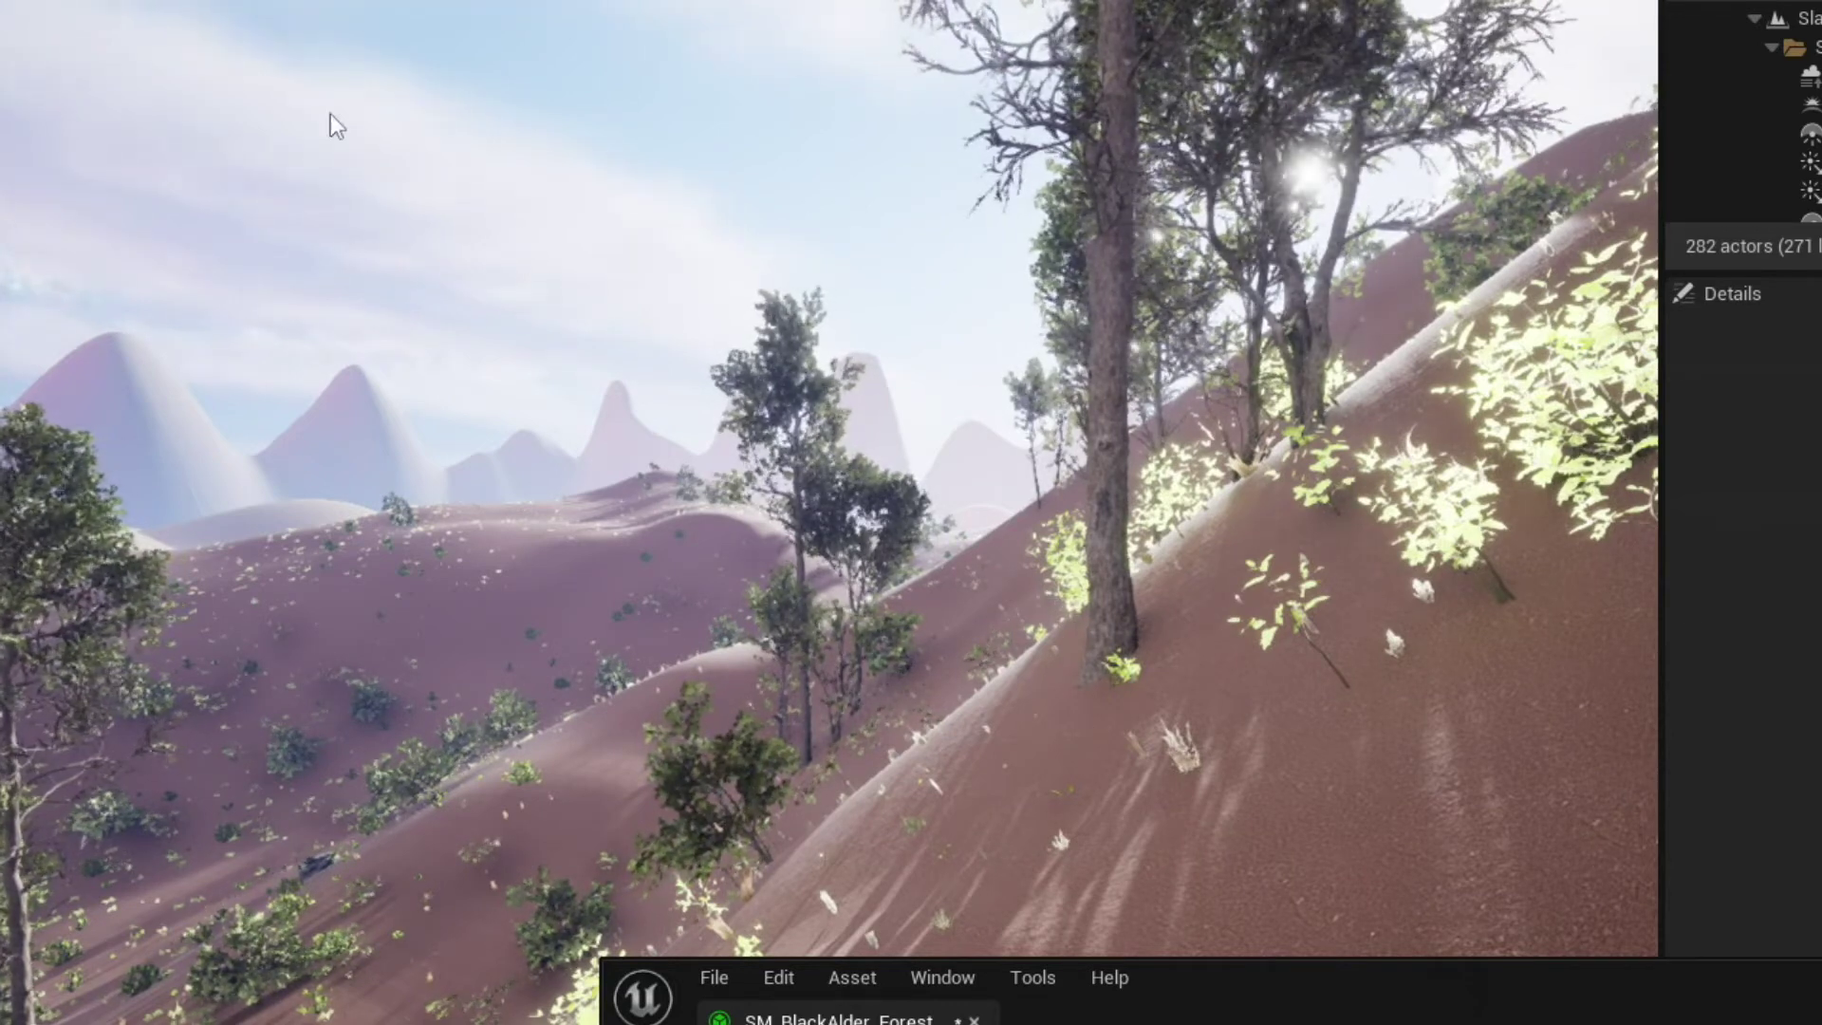
pyautogui.moveTo(1000, 752); pyautogui.dragTo(1172, 833, button='right')
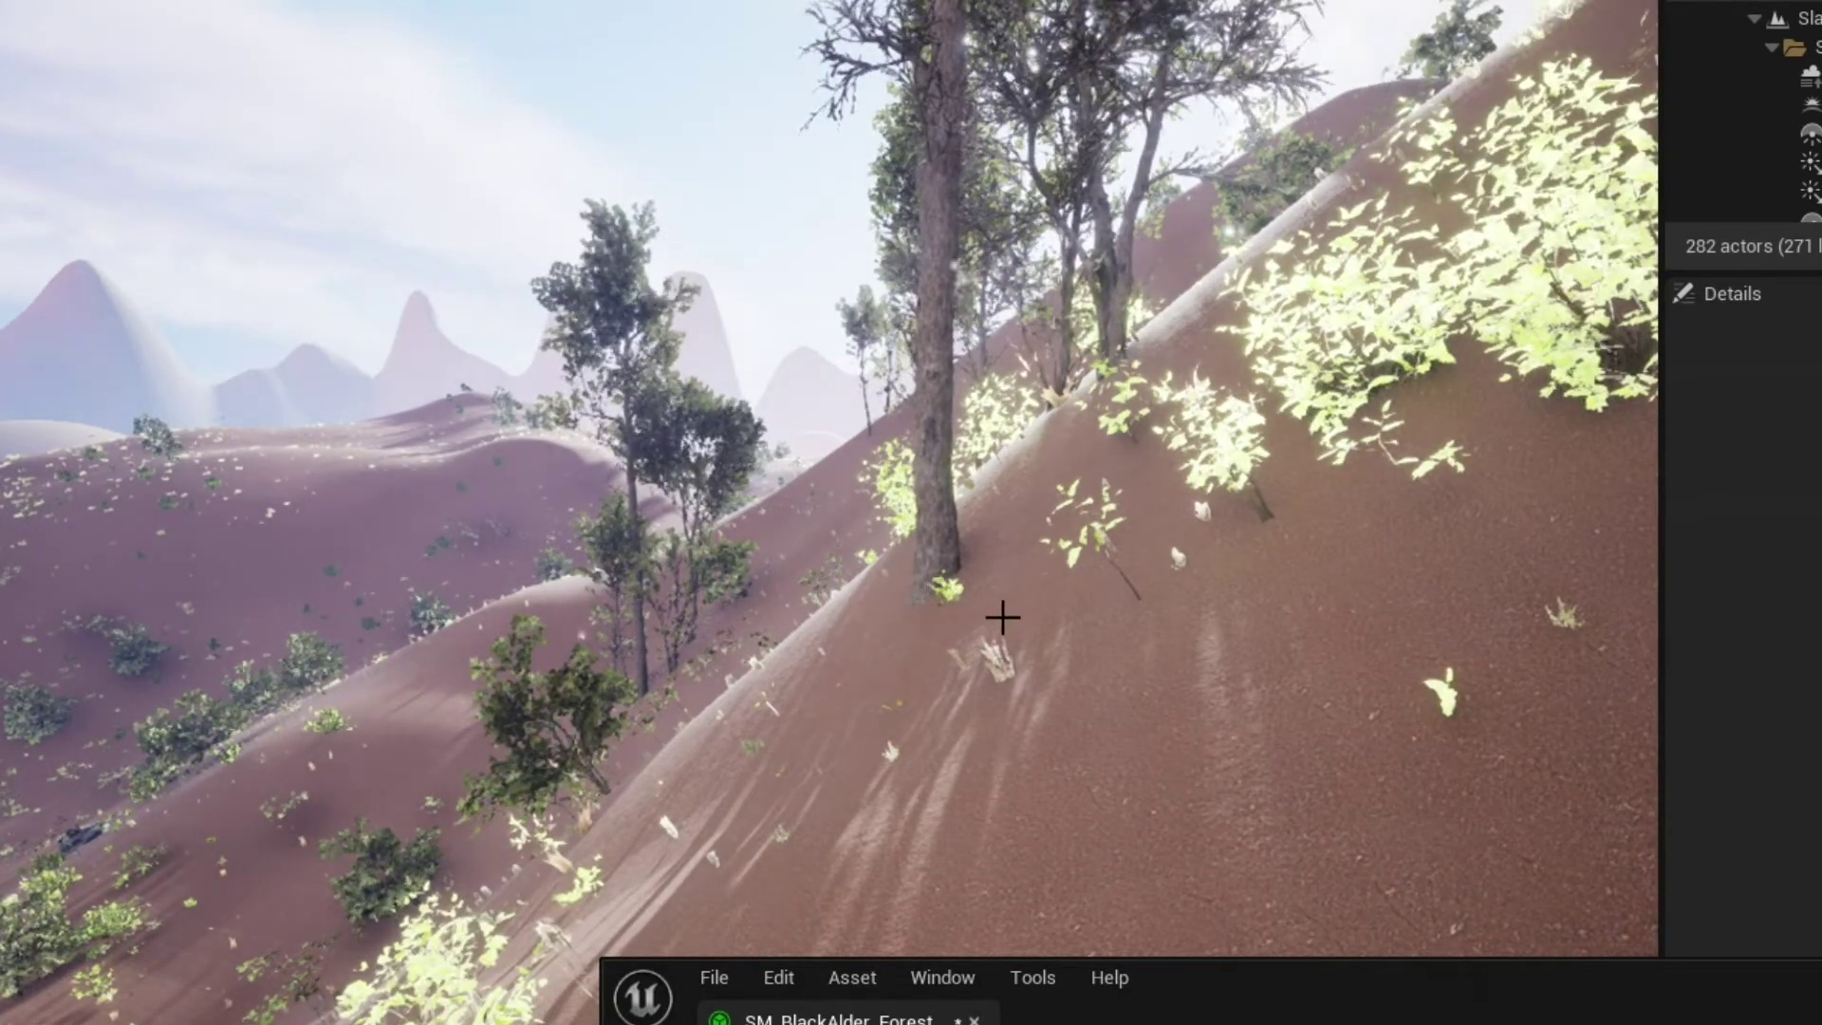
pyautogui.moveTo(1167, 991); pyautogui.dragTo(976, 228)
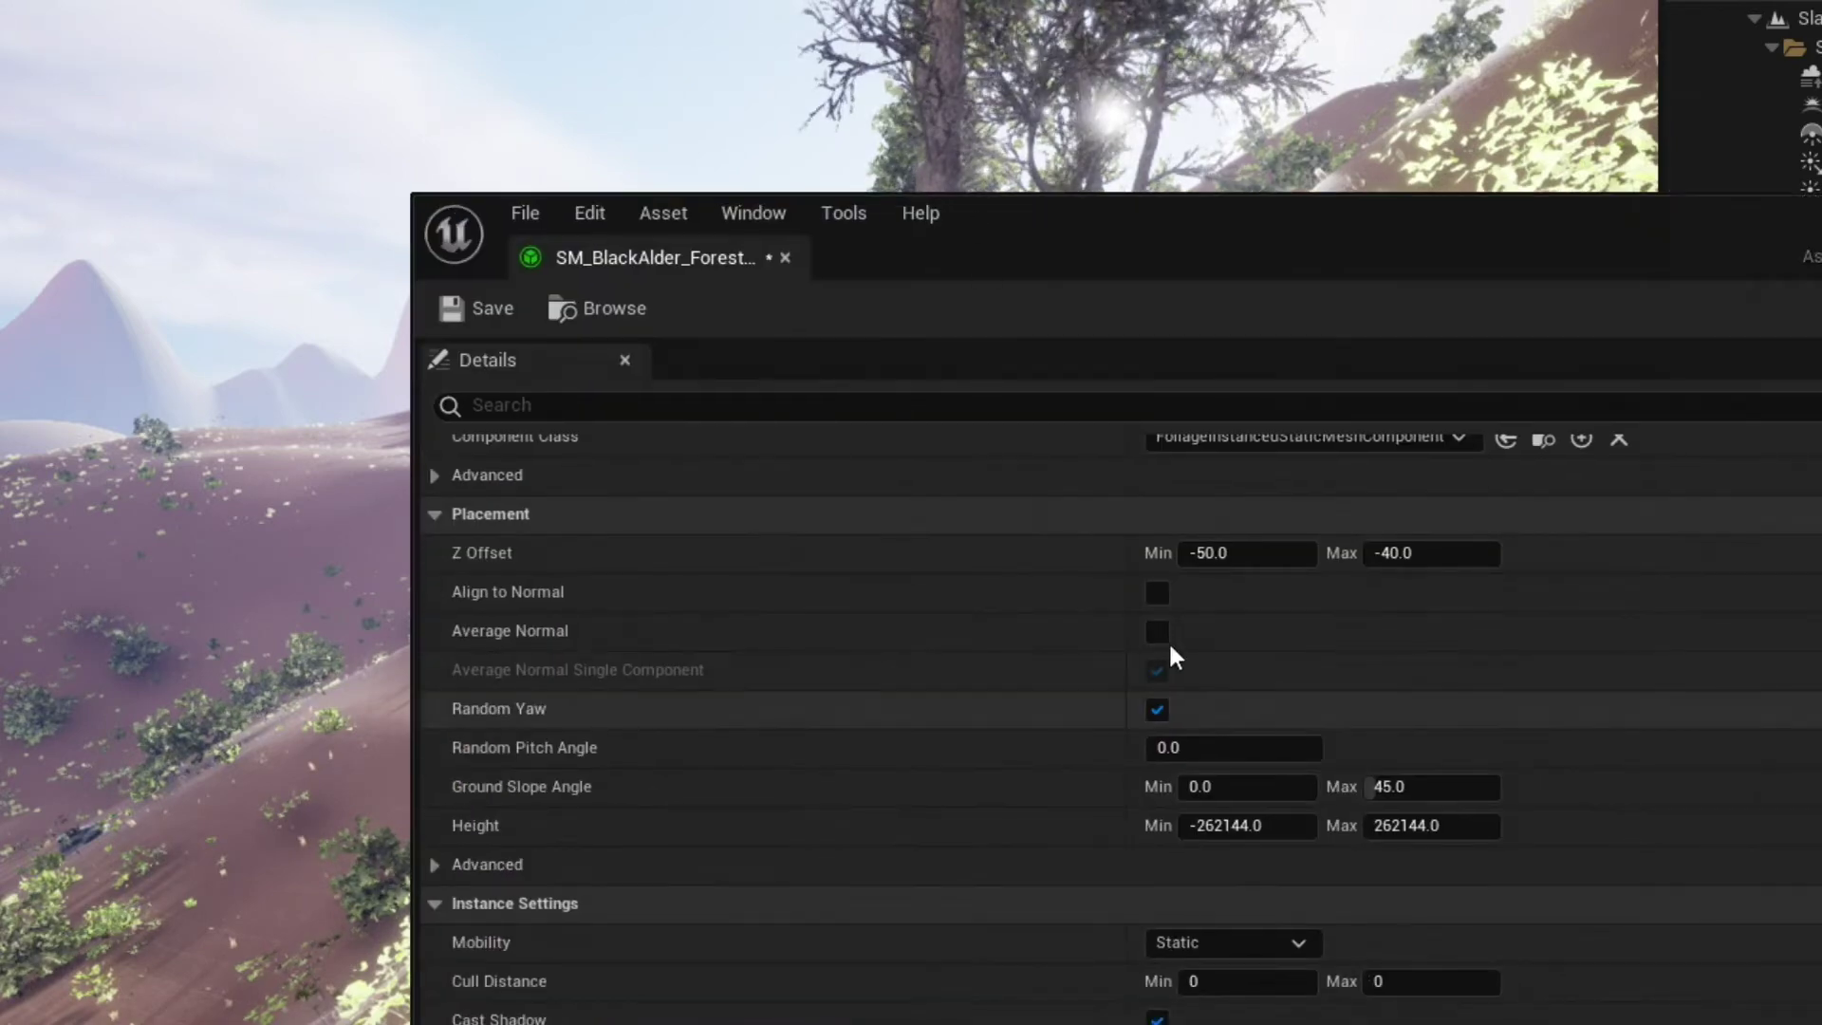
pyautogui.moveTo(1158, 242); pyautogui.dragTo(1530, 943)
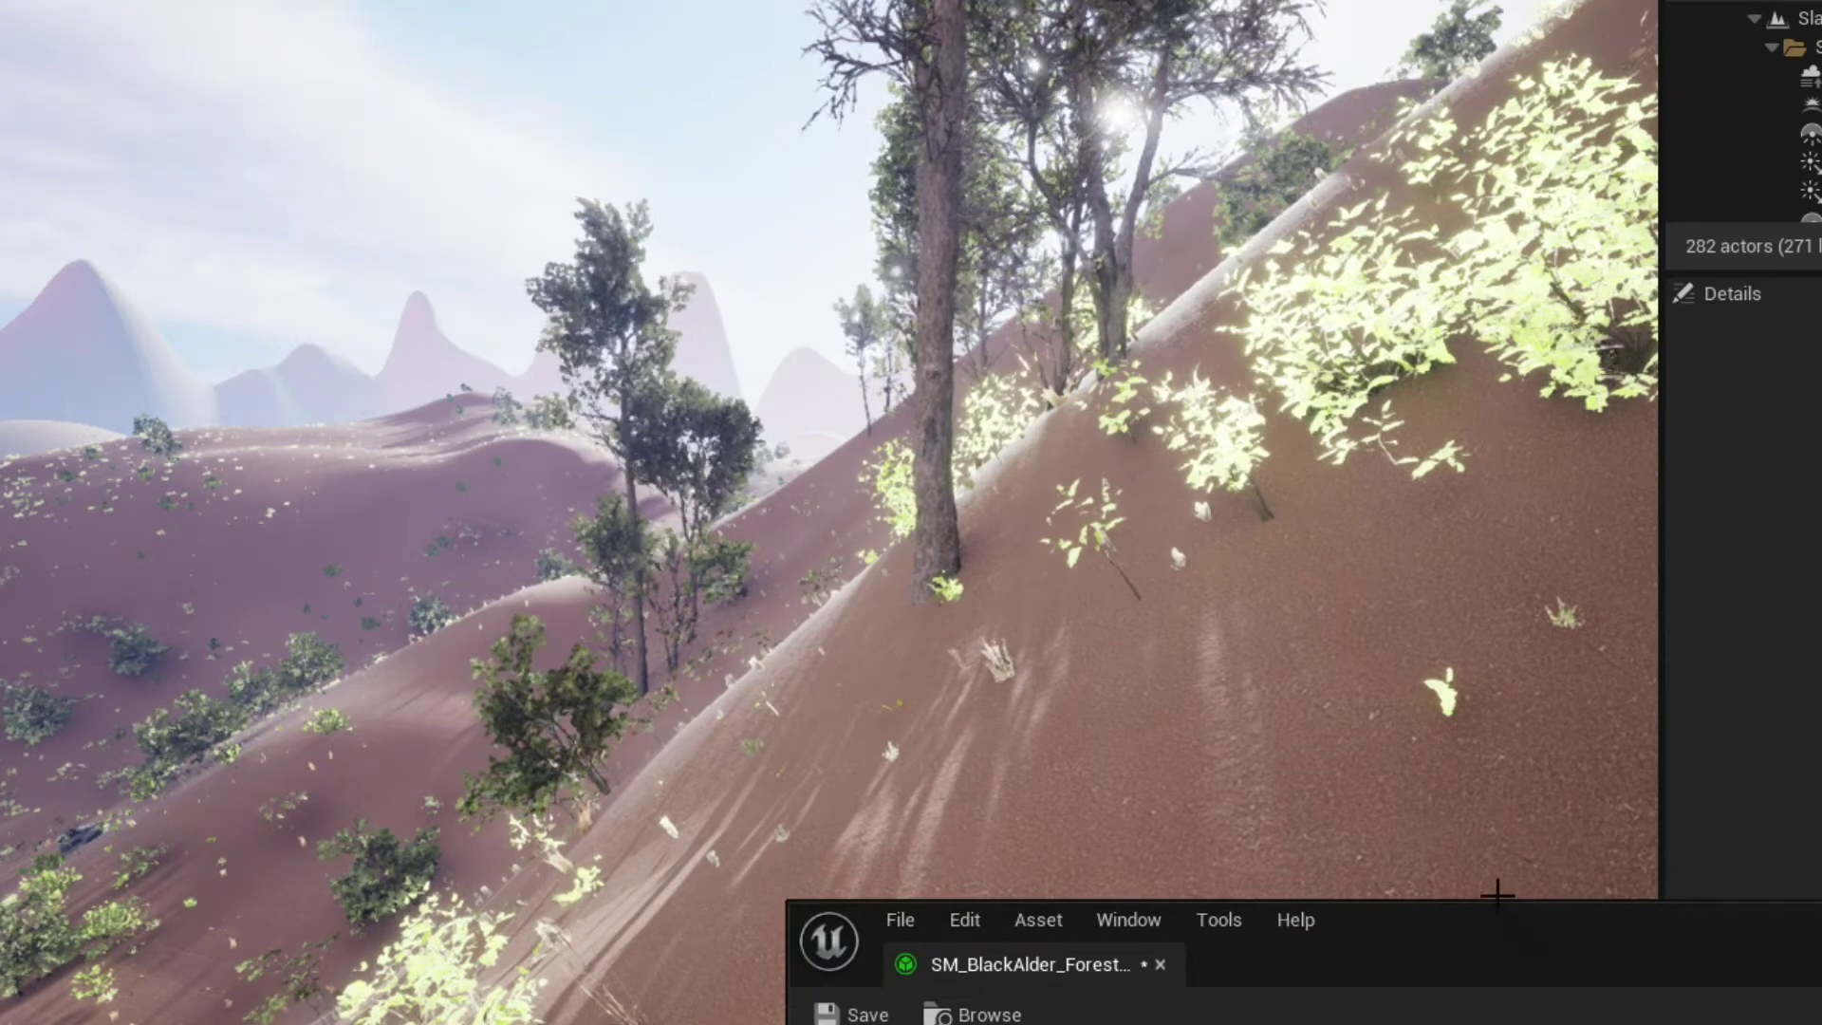
pyautogui.moveTo(1497, 894); pyautogui.dragTo(1339, 305)
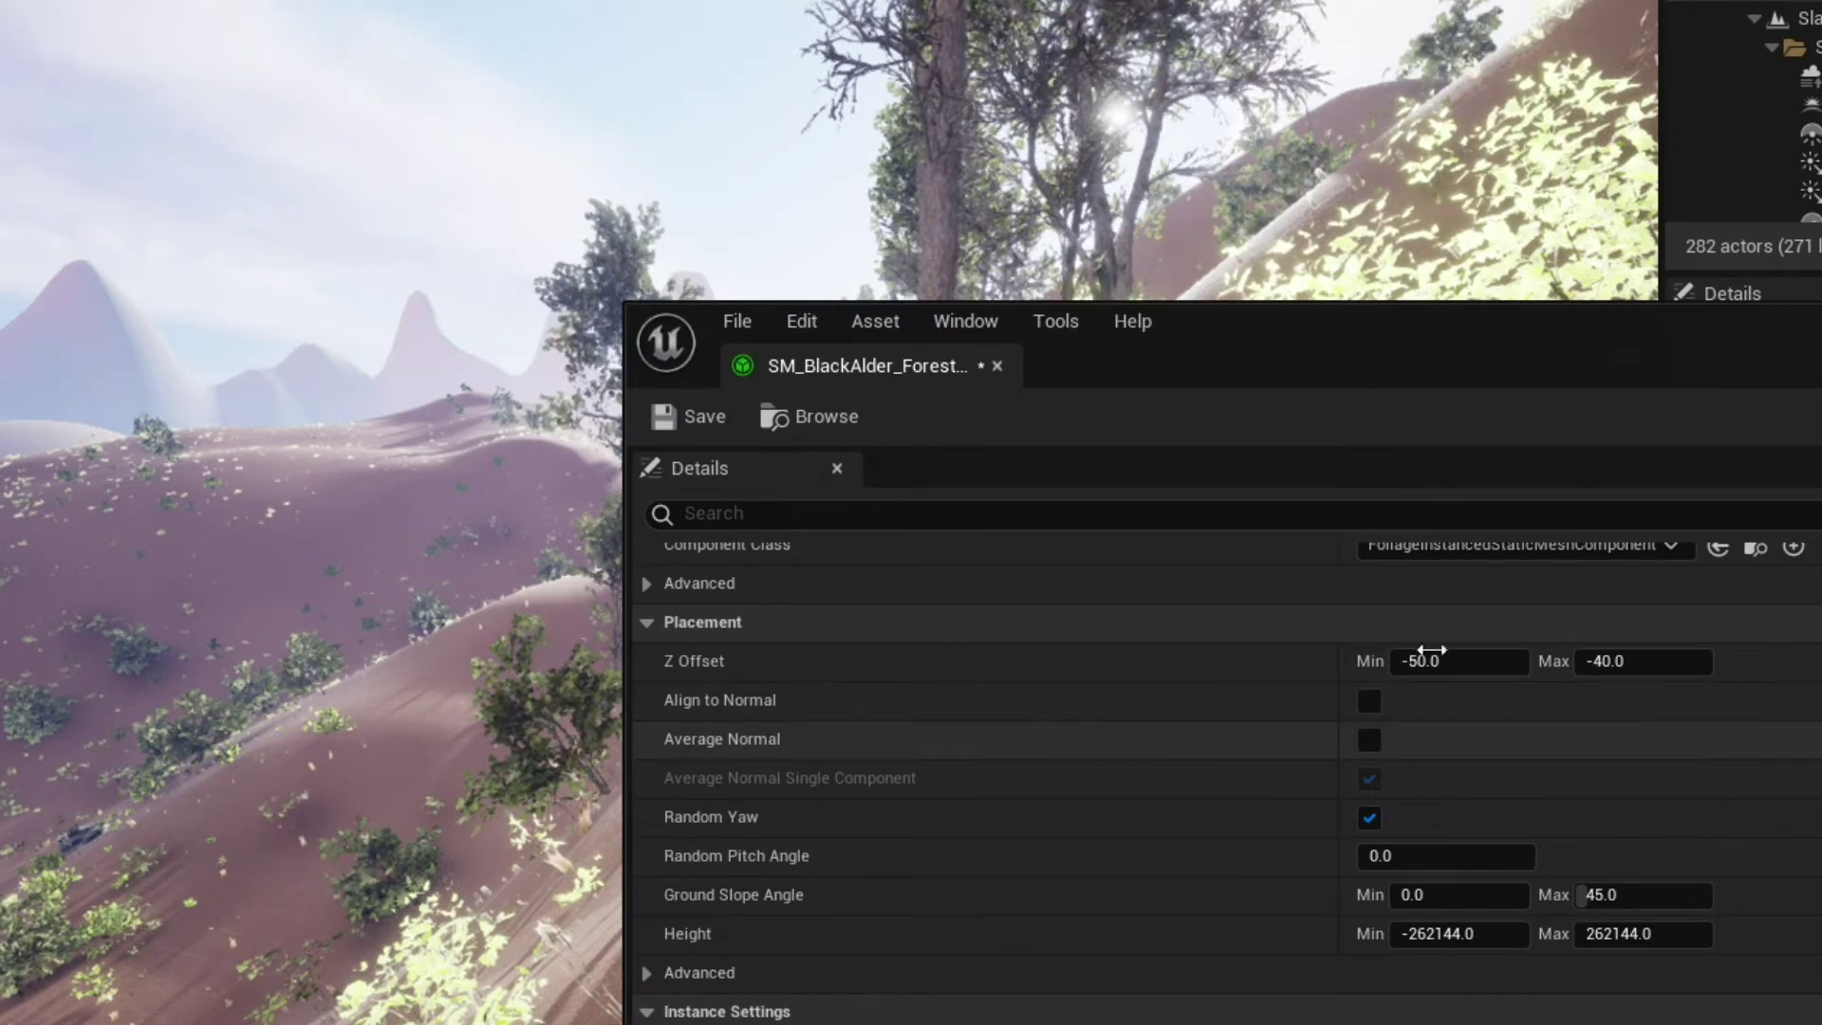
pyautogui.moveTo(1495, 347); pyautogui.dragTo(1307, 249)
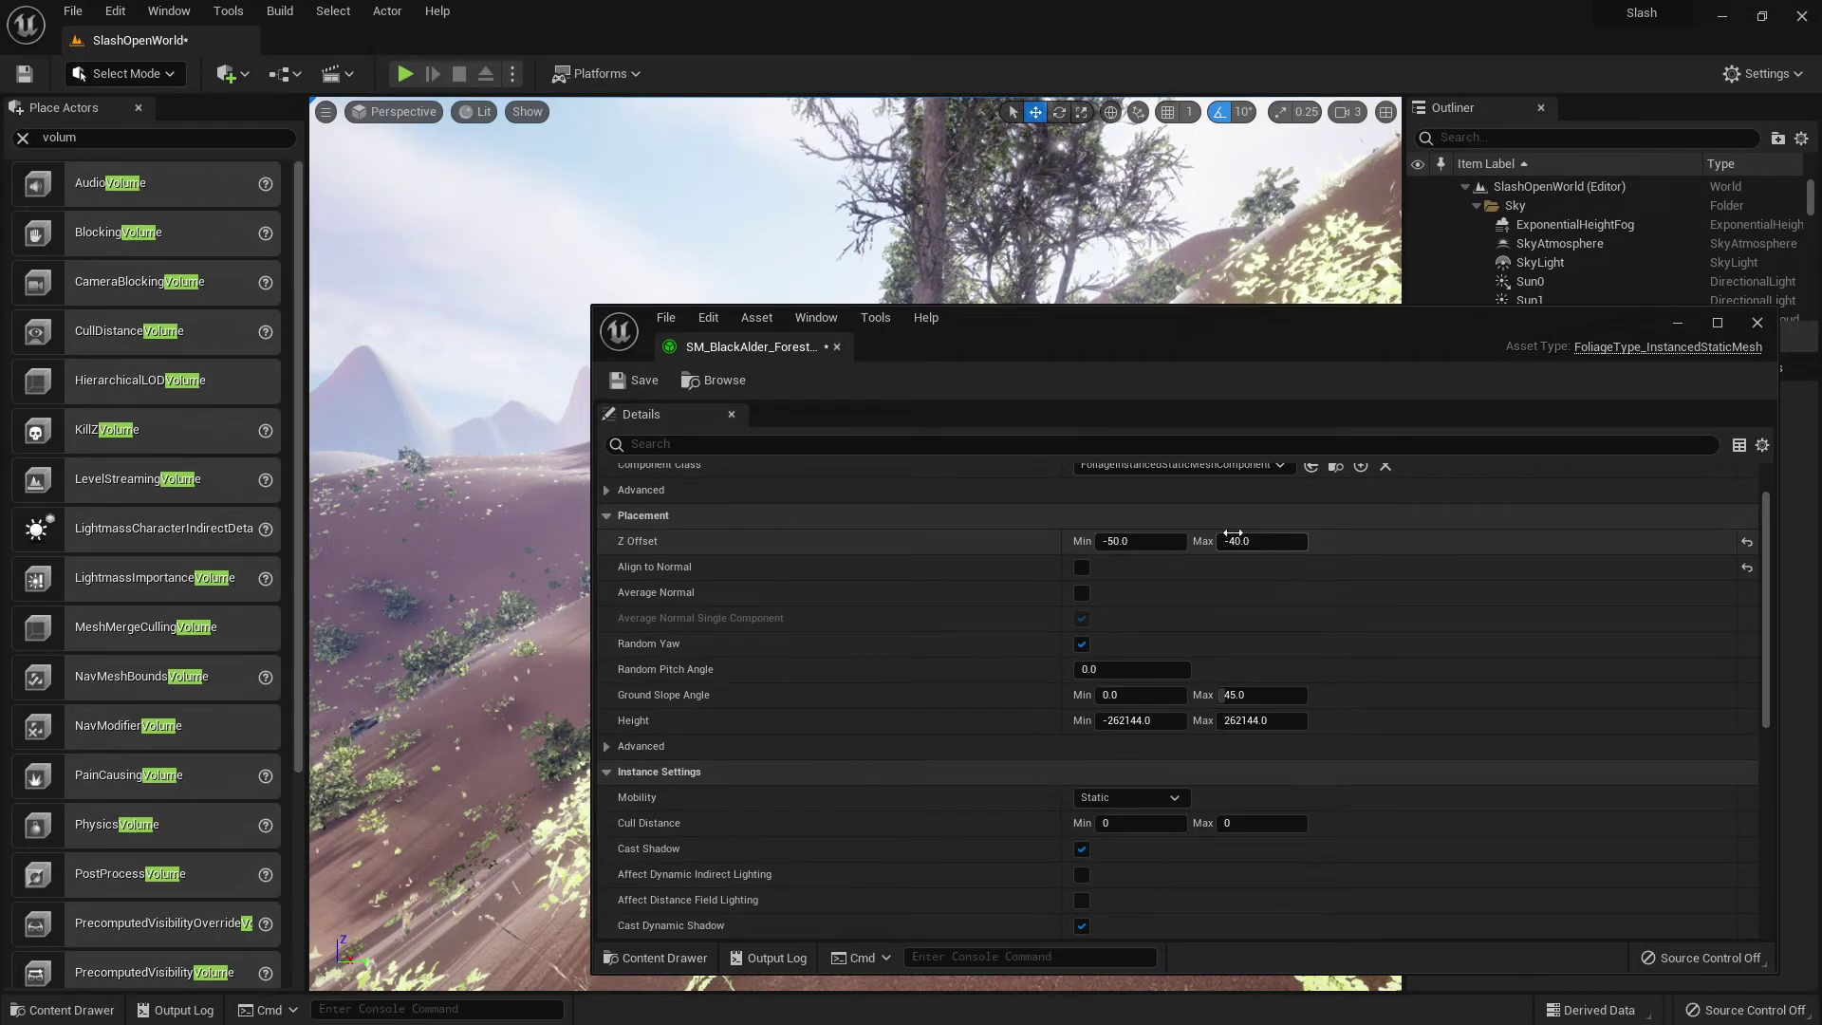
pyautogui.moveTo(1248, 330); pyautogui.dragTo(1253, 517)
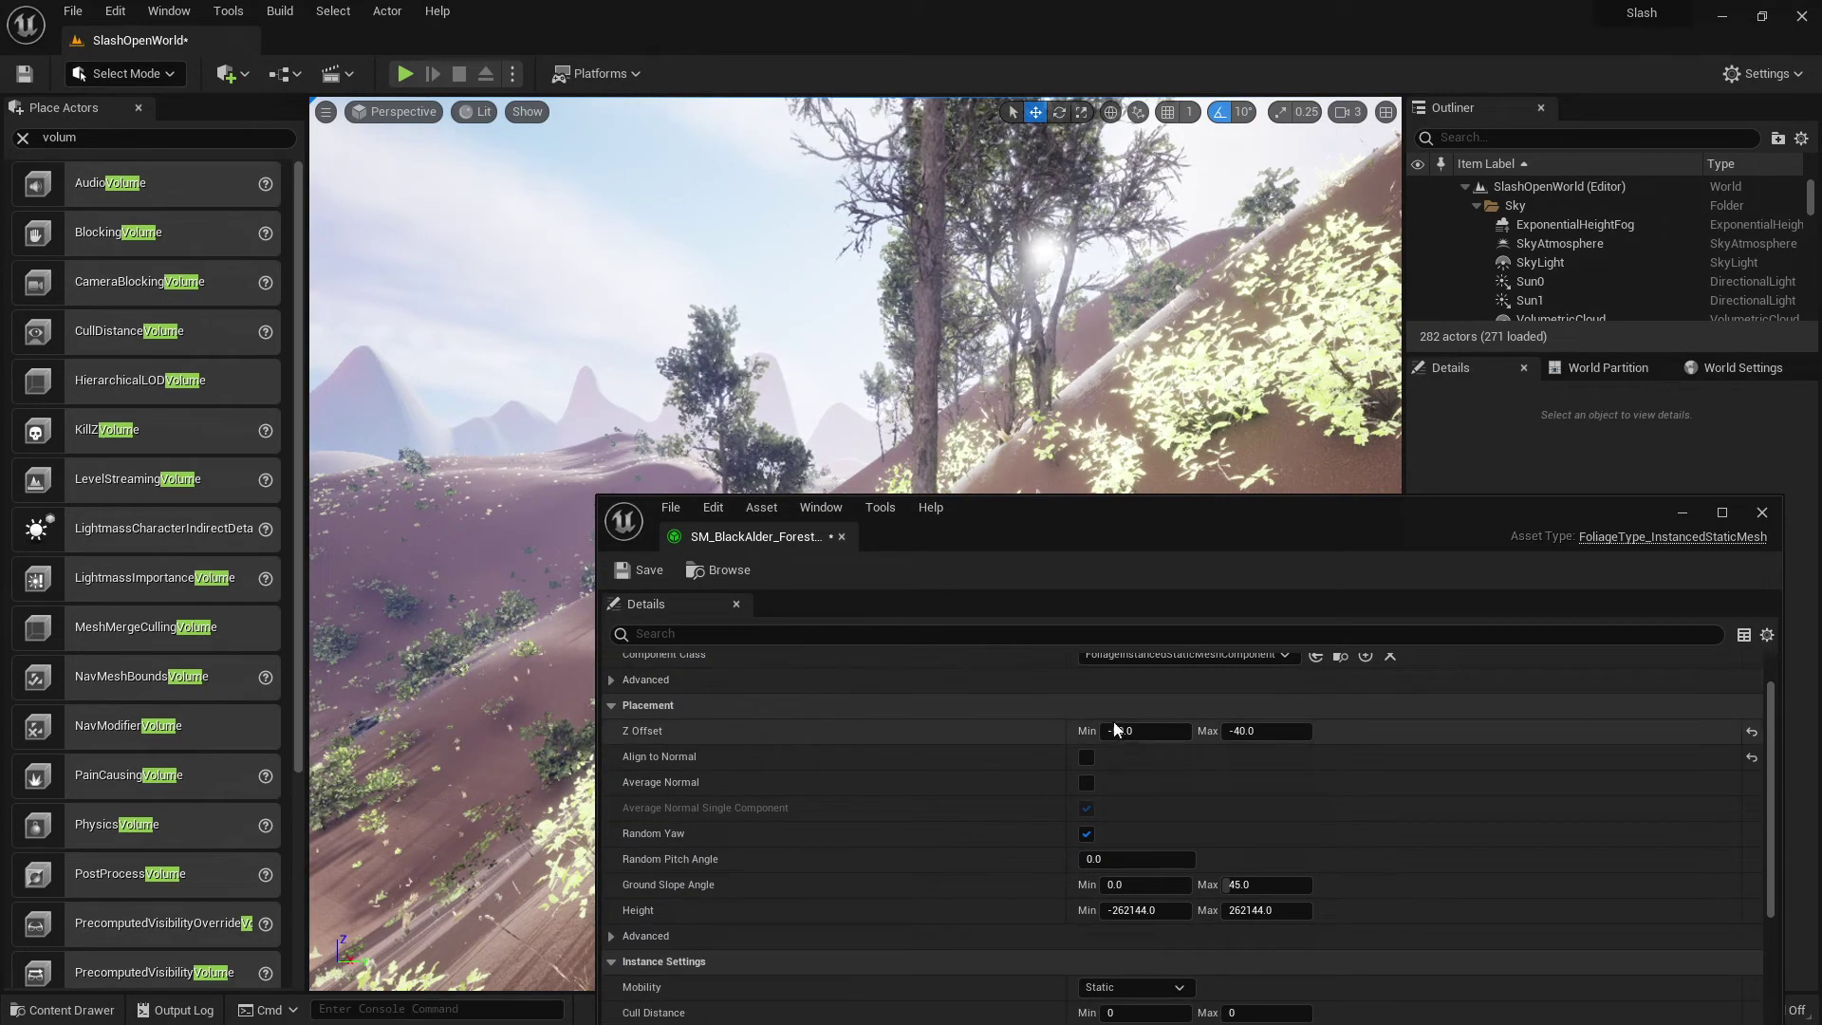
pyautogui.moveTo(1112, 520); pyautogui.dragTo(1108, 533)
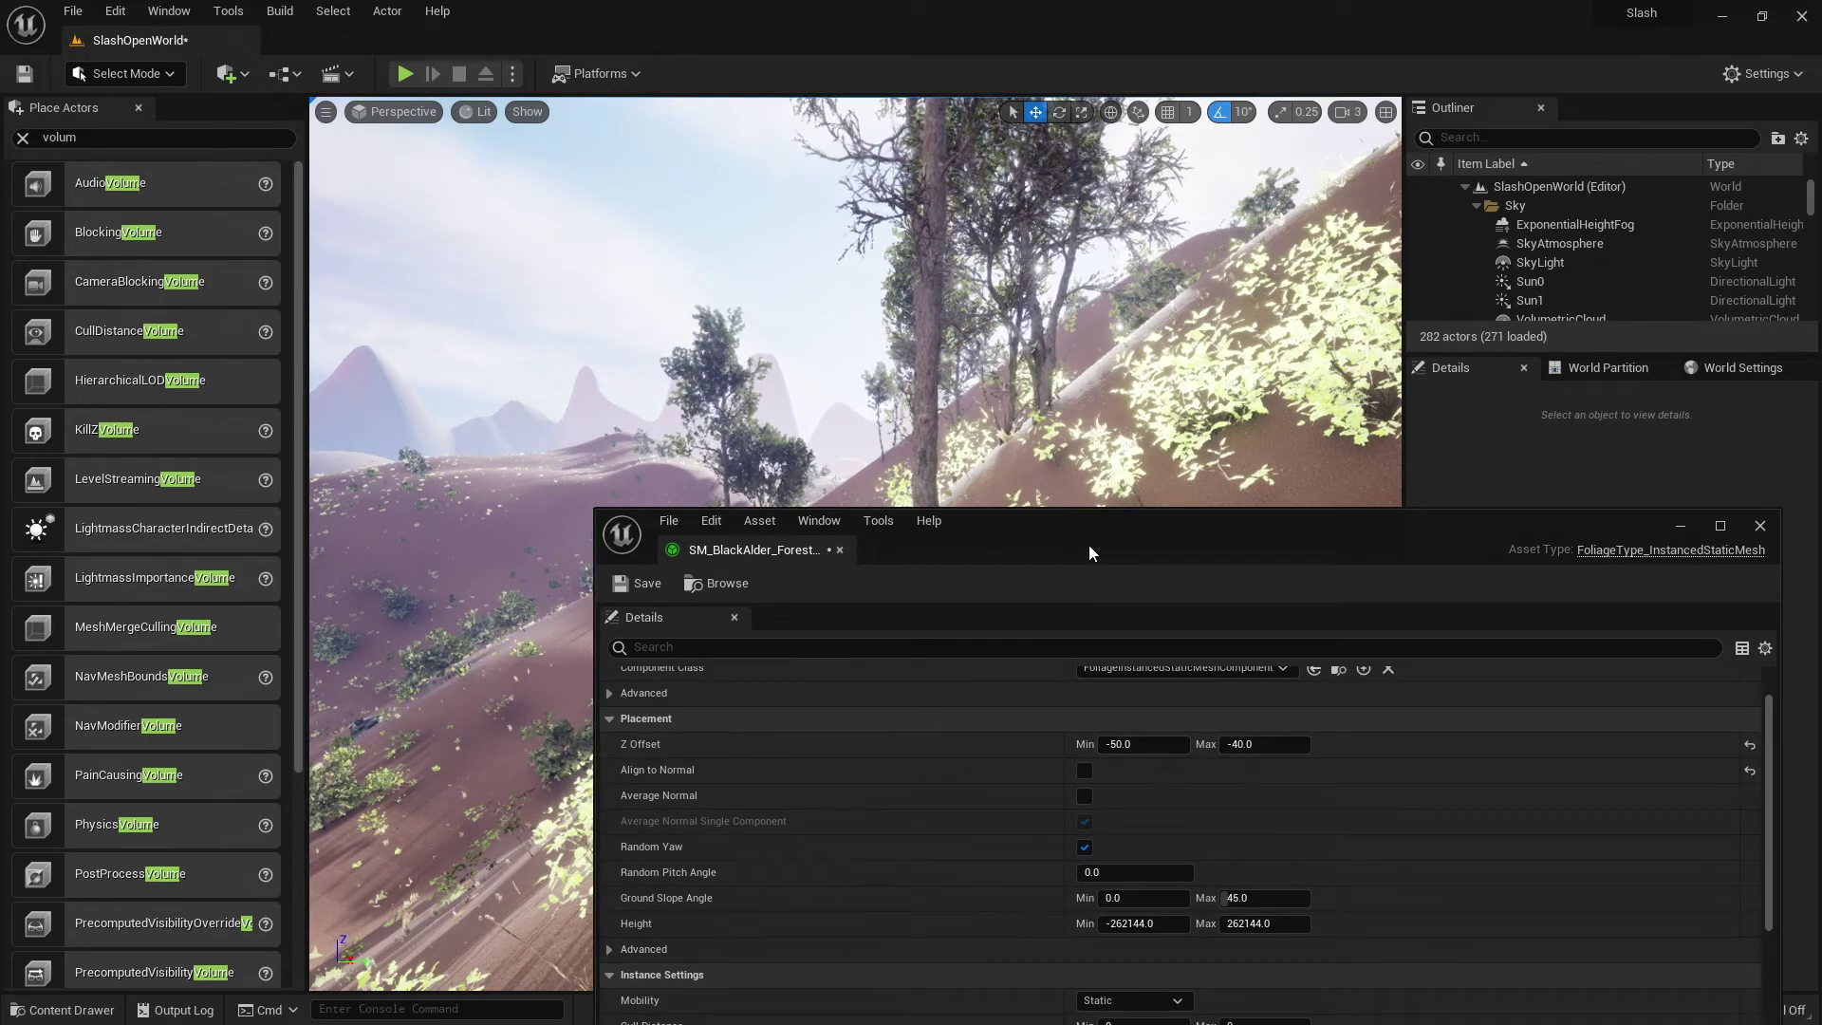
pyautogui.moveTo(1089, 544); pyautogui.dragTo(1076, 511)
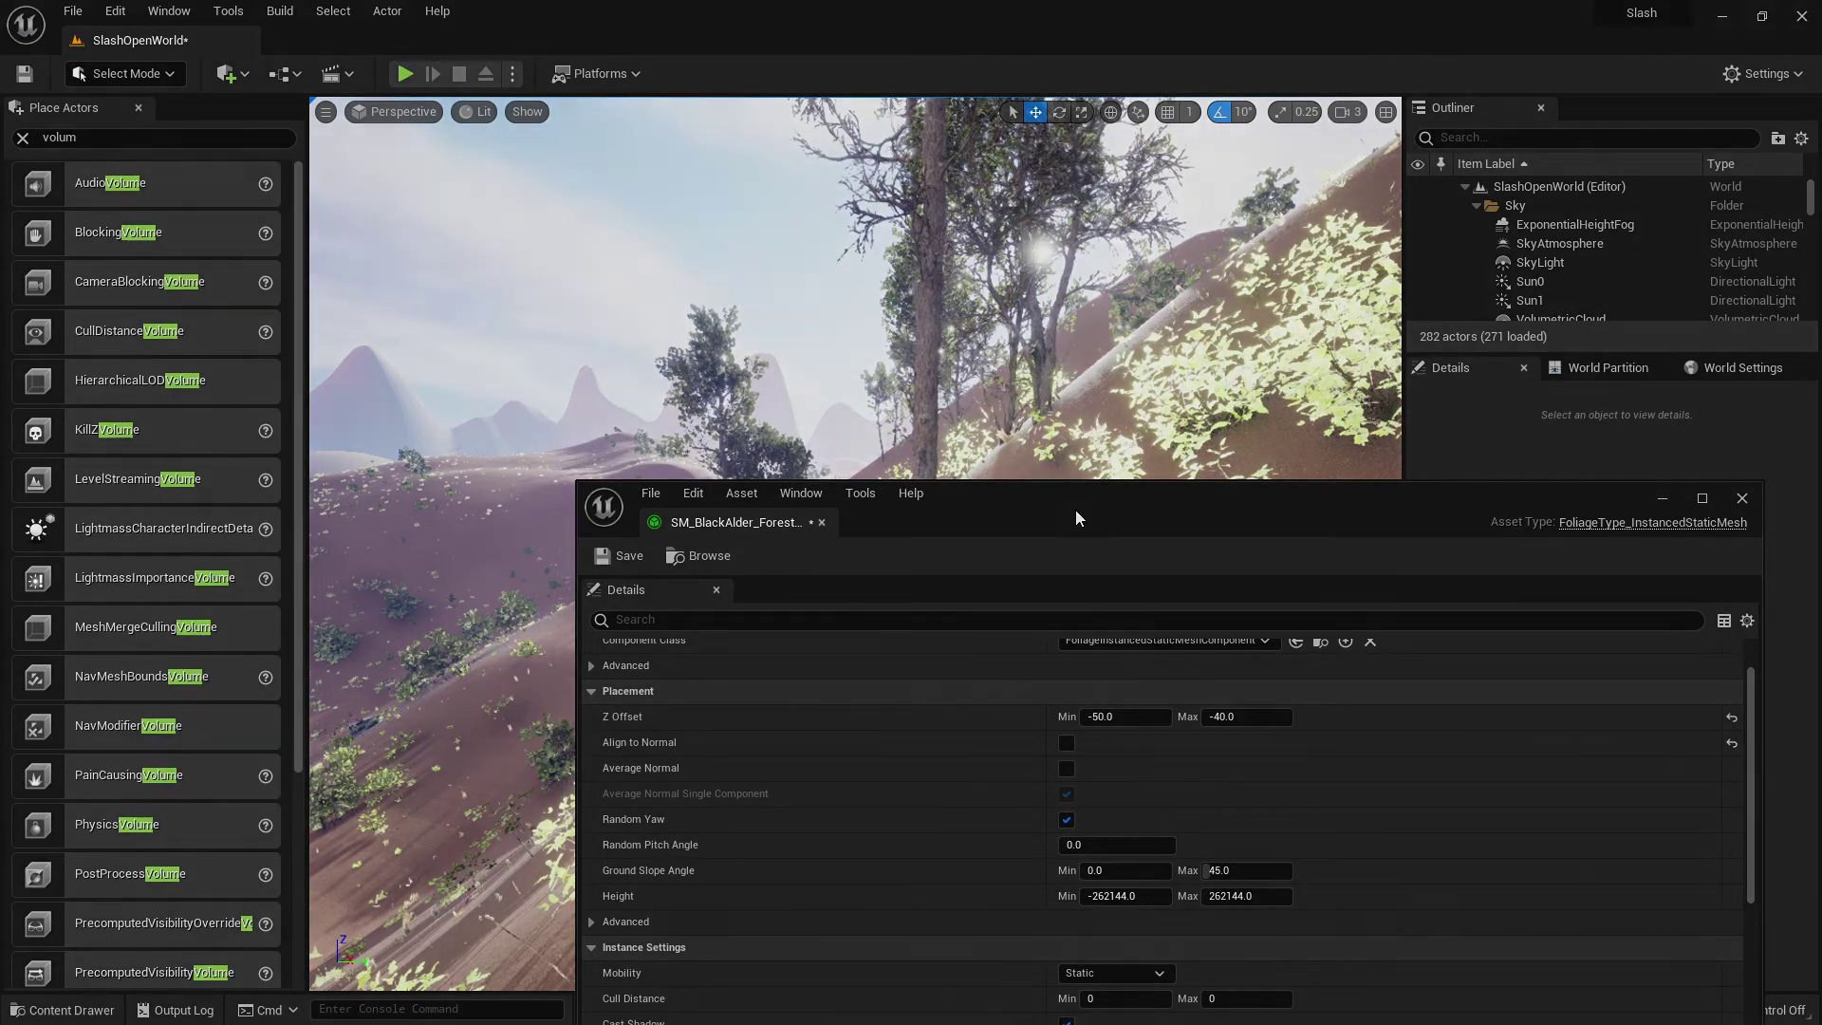
pyautogui.moveTo(1076, 517); pyautogui.dragTo(935, 245)
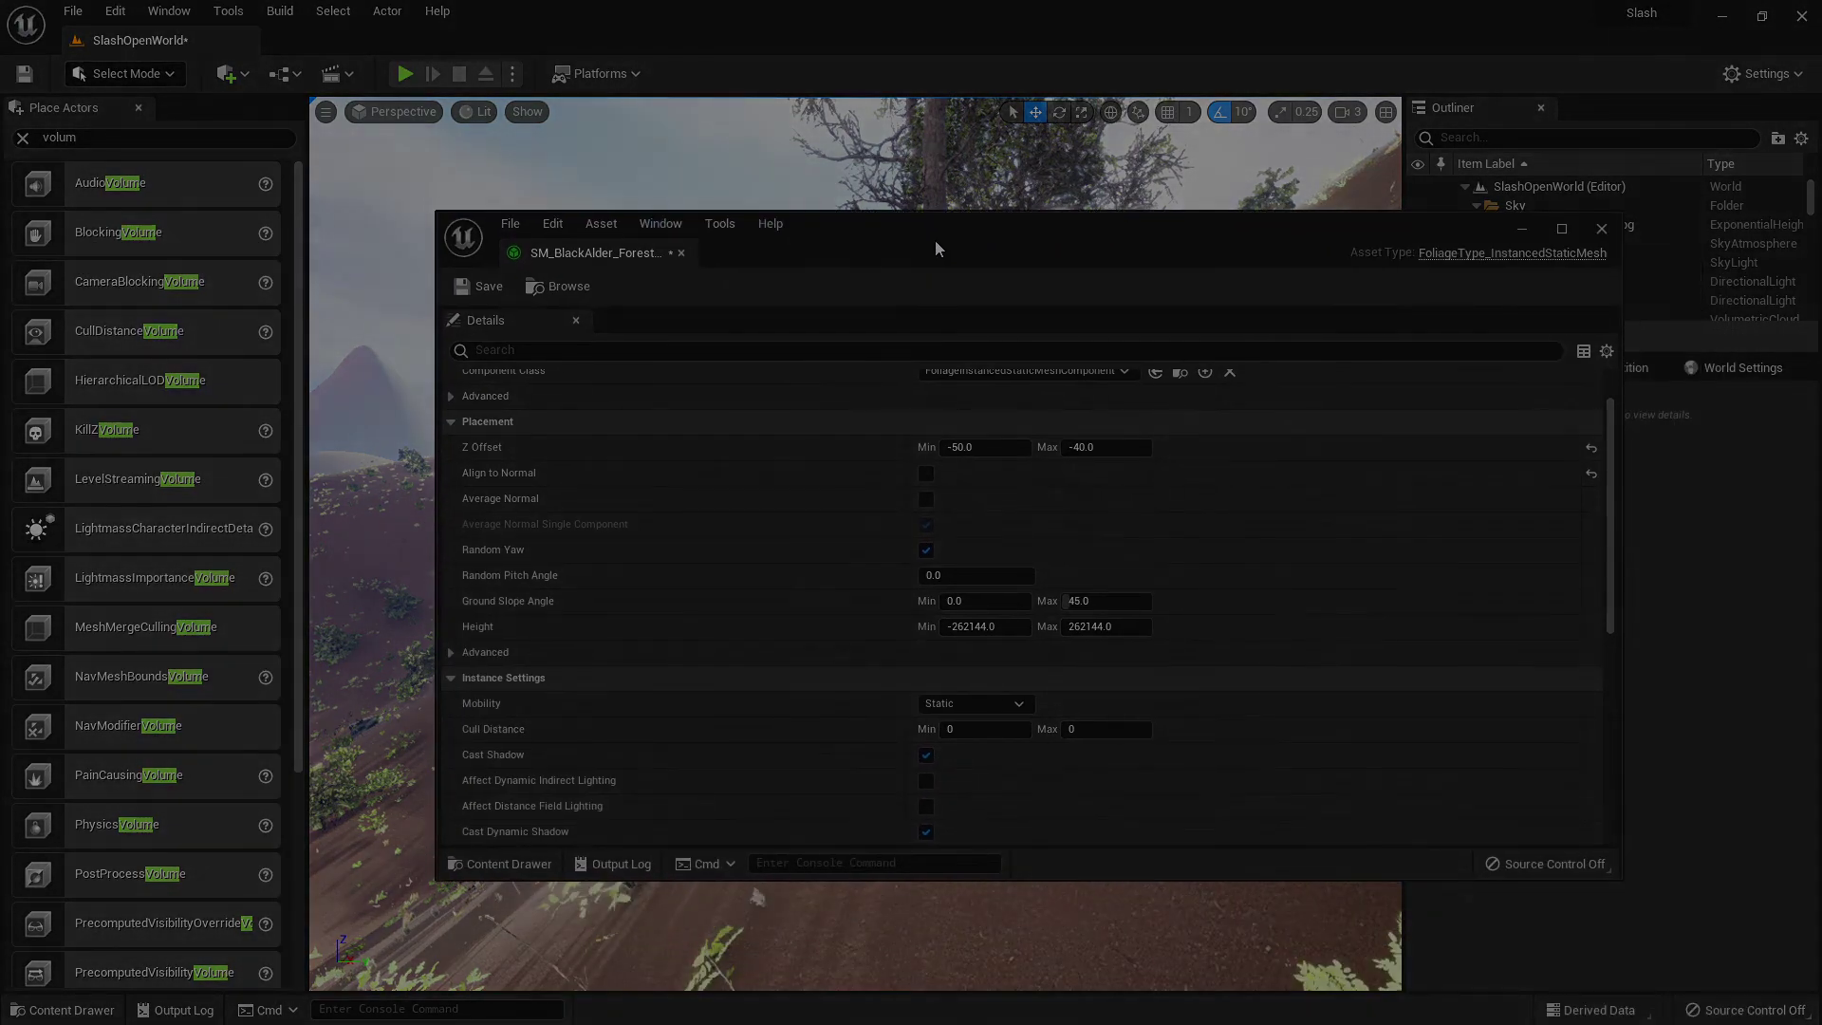